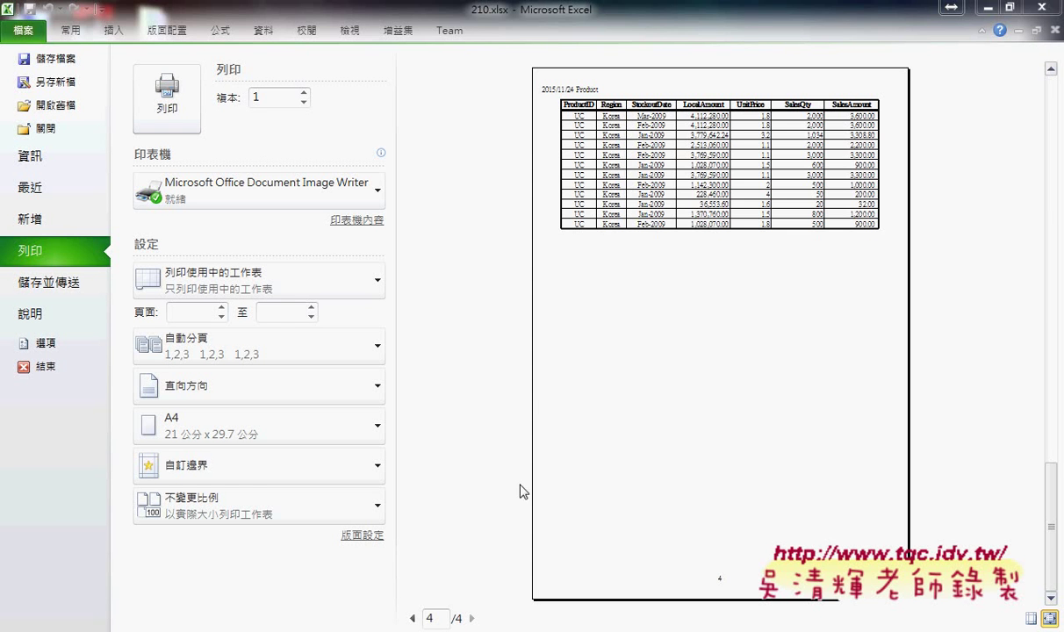
- Page the 210.xlsx print preview back to page 1 of 4
{"action": "left_click", "coordinate": [413, 618]}
{"action": "left_click", "coordinate": [413, 618]}
{"action": "left_click", "coordinate": [414, 619]}
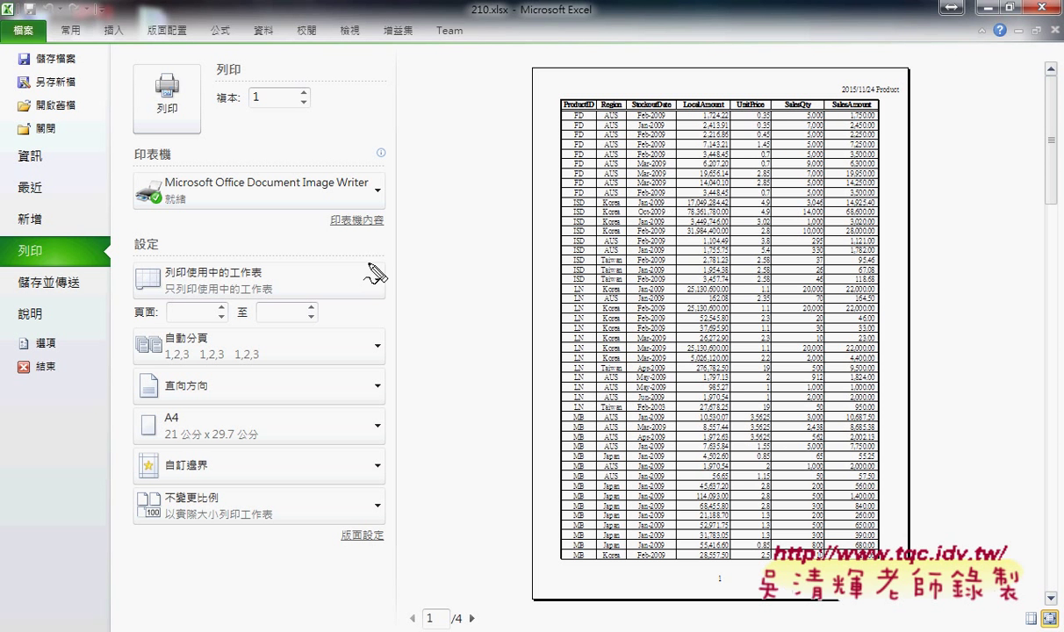
{"action": "mouse_move", "coordinate": [367, 262]}
{"action": "left_mouse_down"}
{"action": "mouse_move", "coordinate": [505, 259]}
{"action": "mouse_move", "coordinate": [490, 292]}
{"action": "left_mouse_up"}
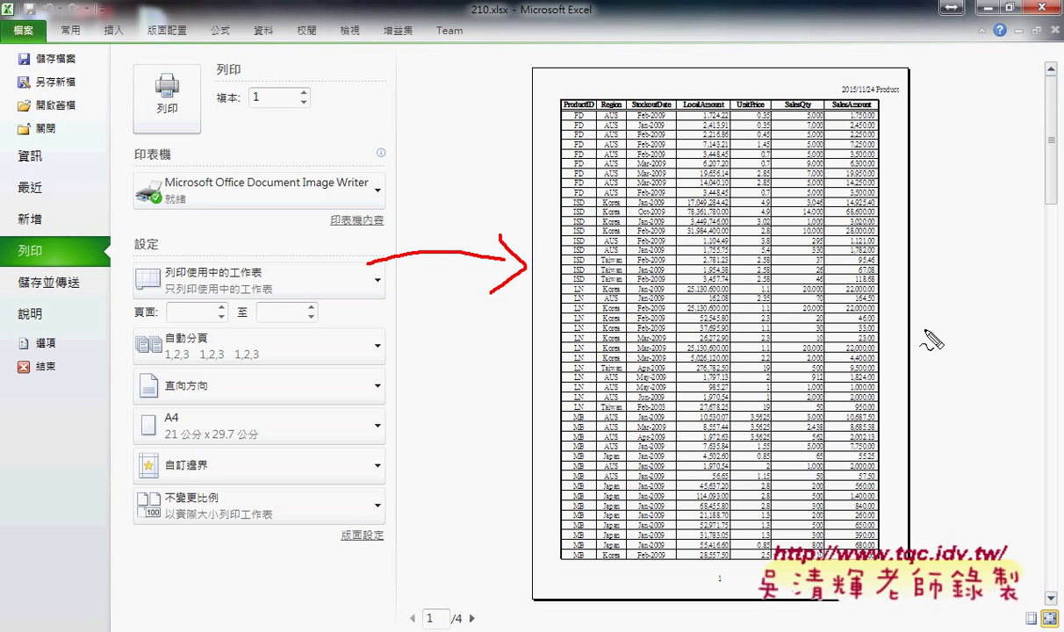
{"action": "key", "text": "Escape"}
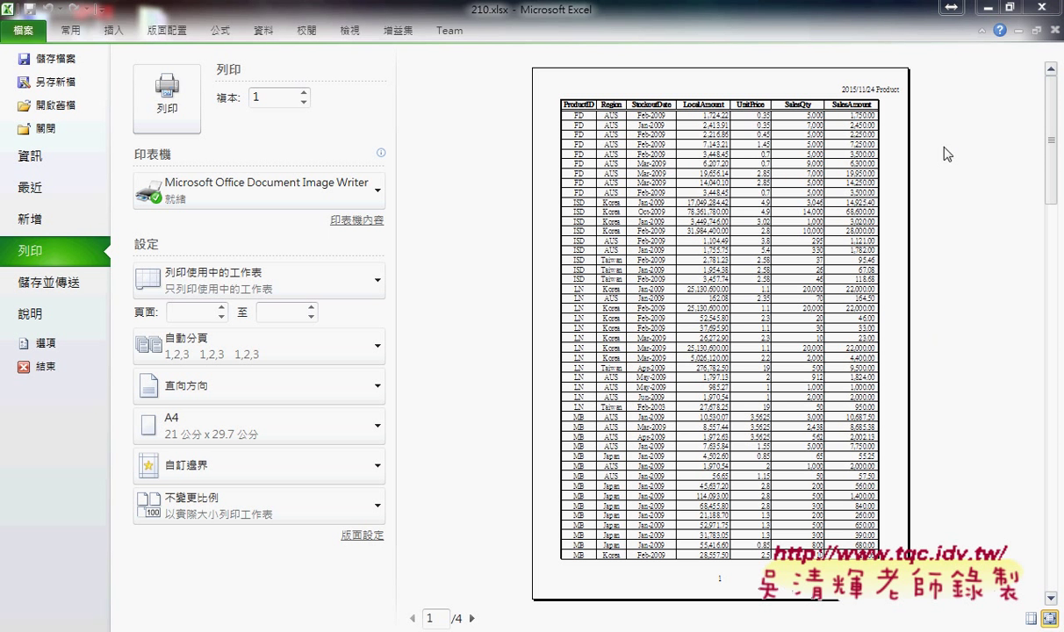
- Minimize the 210.xlsx window and bring the EXD02.xlsx workbook back up
{"action": "left_click", "coordinate": [985, 10]}
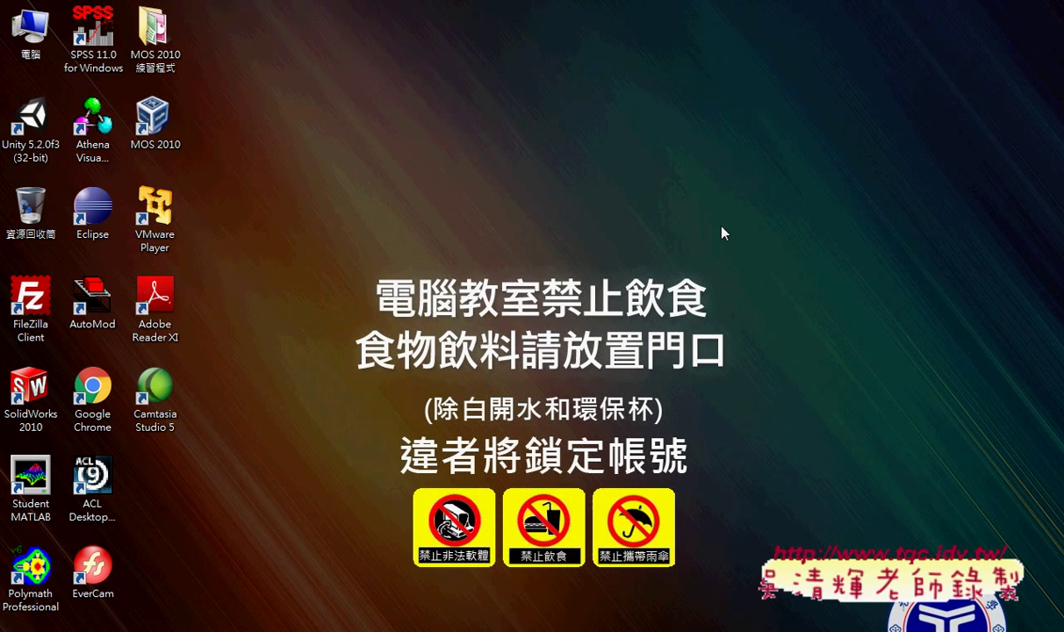
{"action": "mouse_move", "coordinate": [347, 618]}
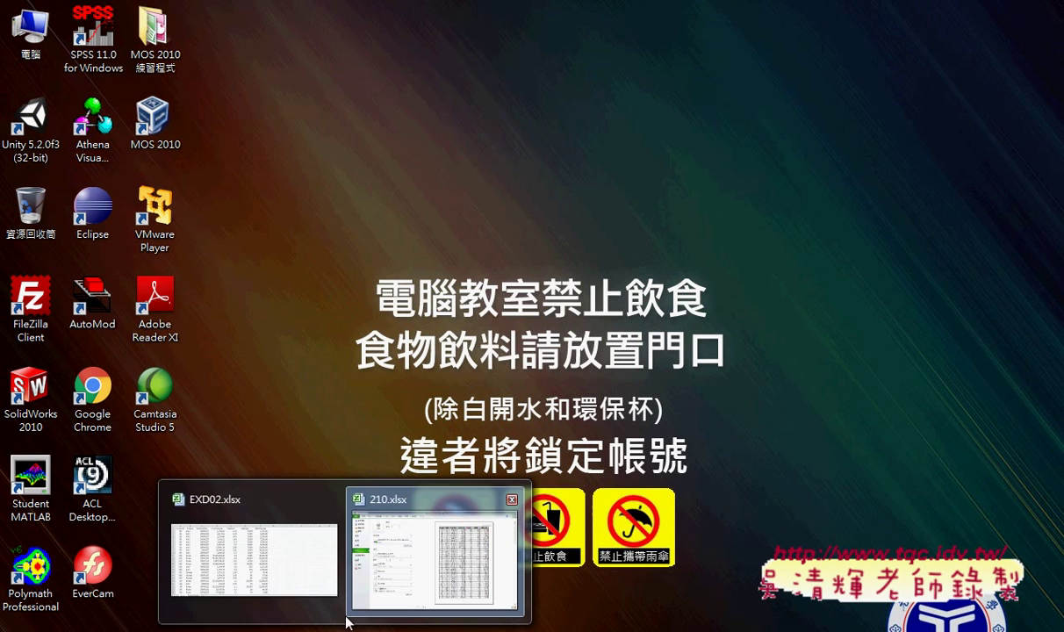
{"action": "left_click", "coordinate": [289, 551]}
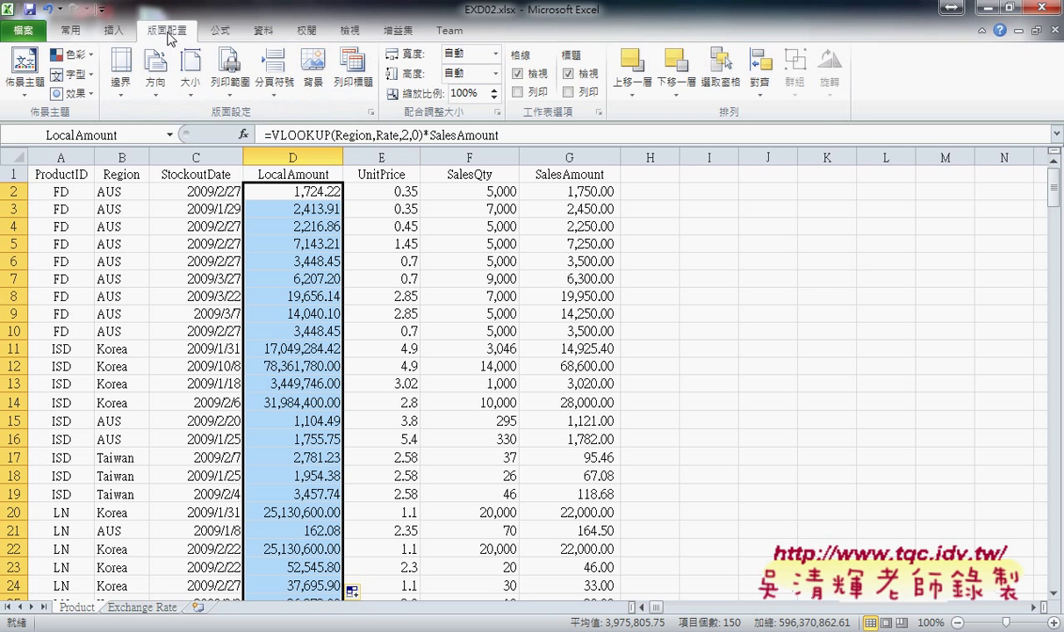
- Preview how EXD02.xlsx prints from Page Setup, then return to the worksheet
{"action": "left_click", "coordinate": [371, 113]}
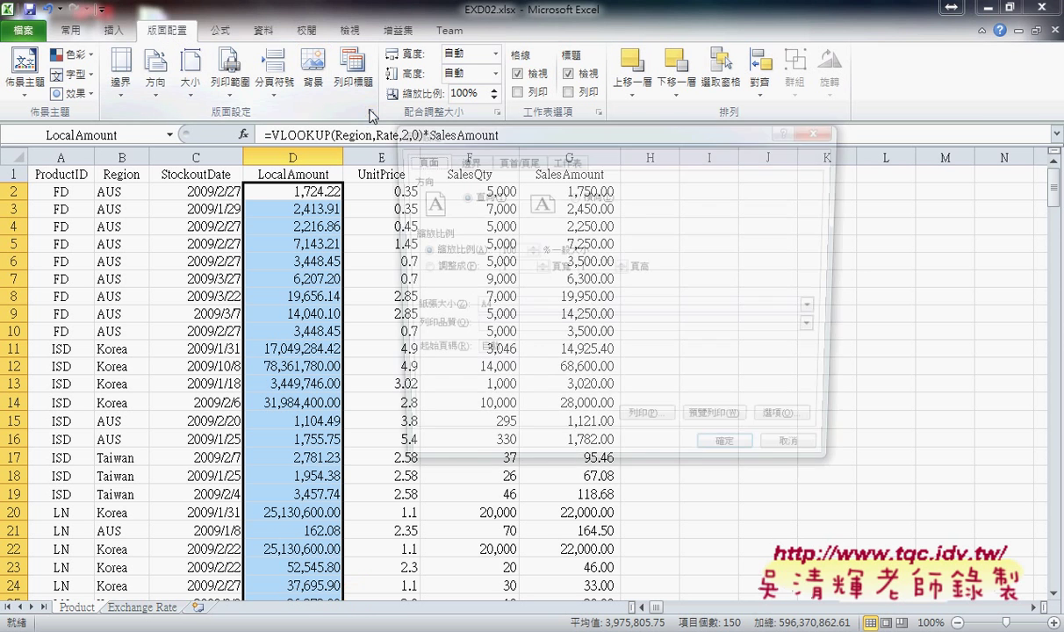
{"action": "left_click", "coordinate": [721, 428]}
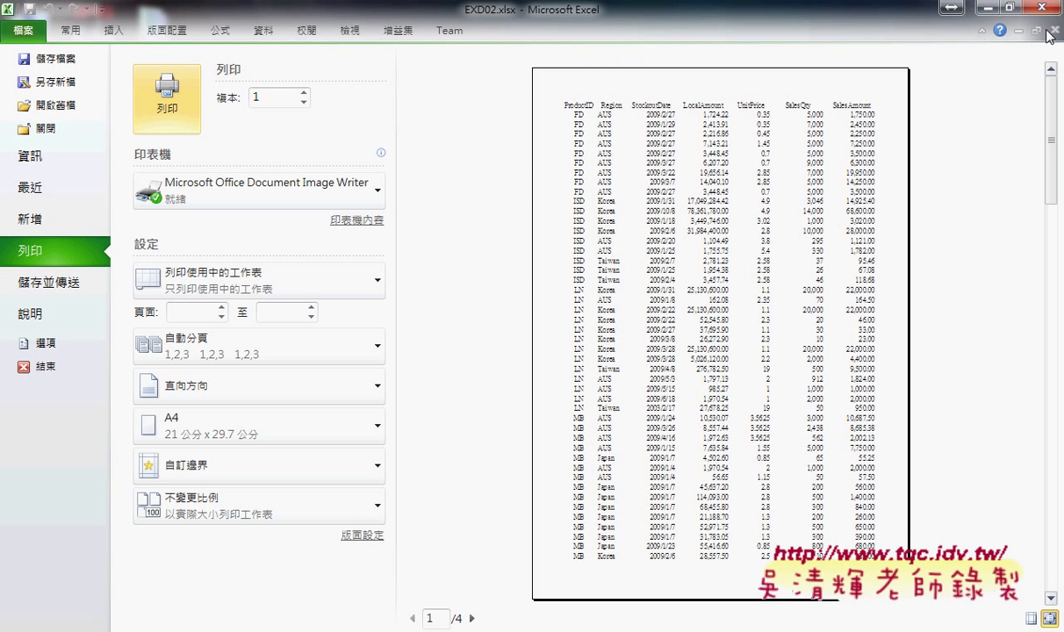
{"action": "left_click", "coordinate": [74, 33]}
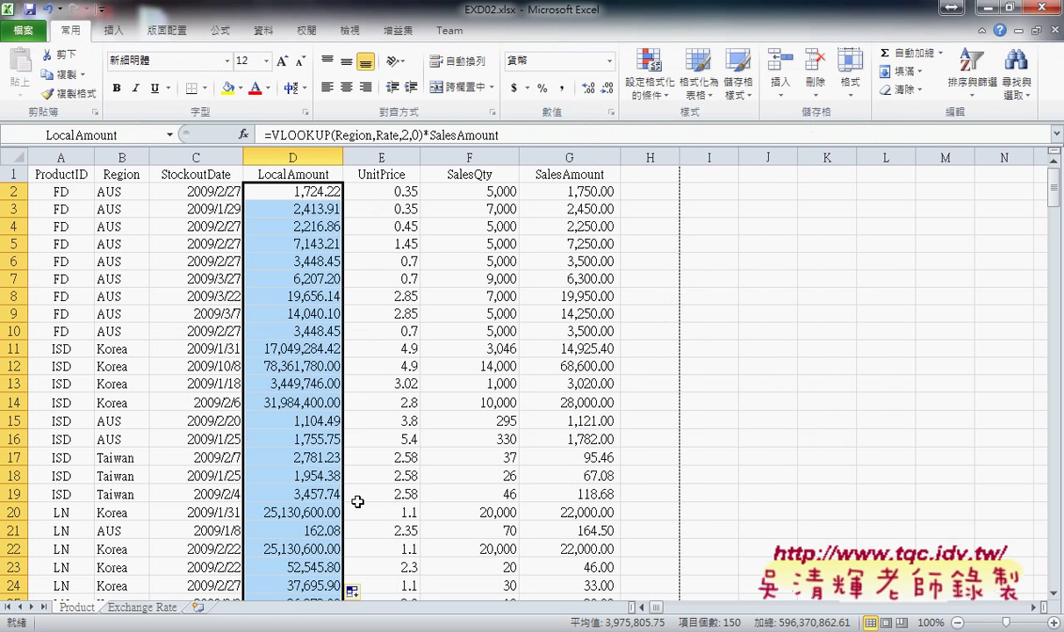
- Read border and print-setting items 7 and 8 in the TQC_EXCEL2010 exam PDF, then return to Excel
{"action": "mouse_move", "coordinate": [346, 513]}
{"action": "left_click", "coordinate": [297, 549]}
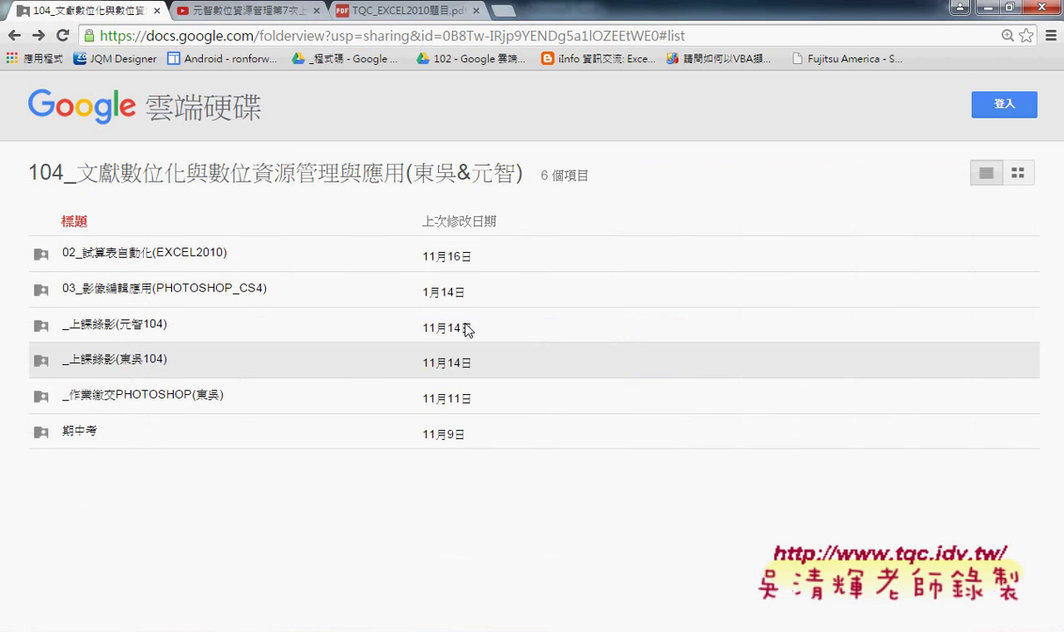
{"action": "left_click", "coordinate": [382, 9]}
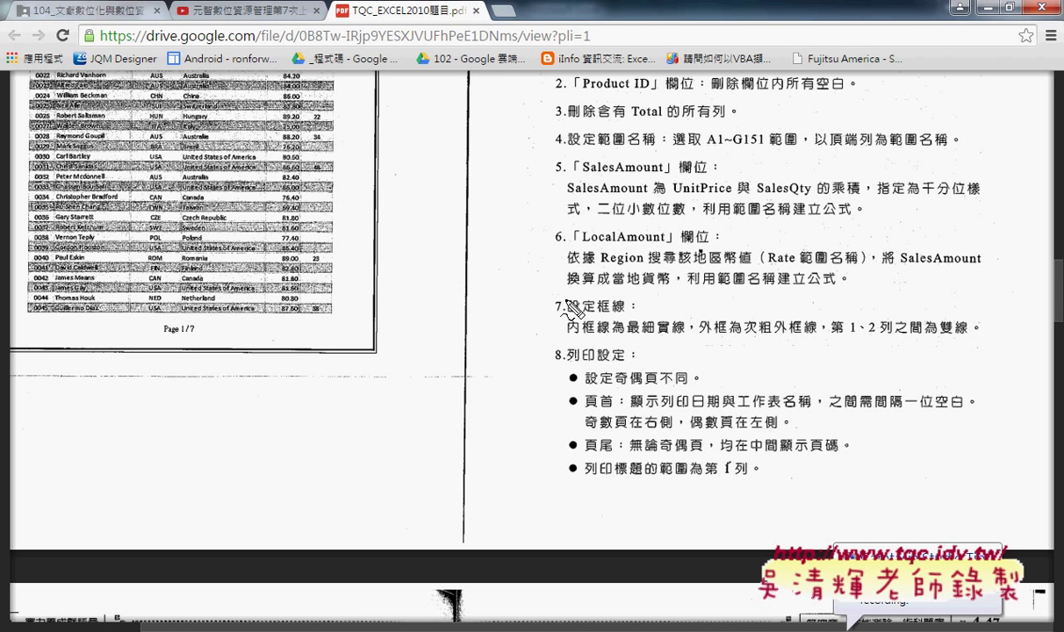
{"action": "left_click_drag", "start_coordinate": [575, 313], "coordinate": [683, 335]}
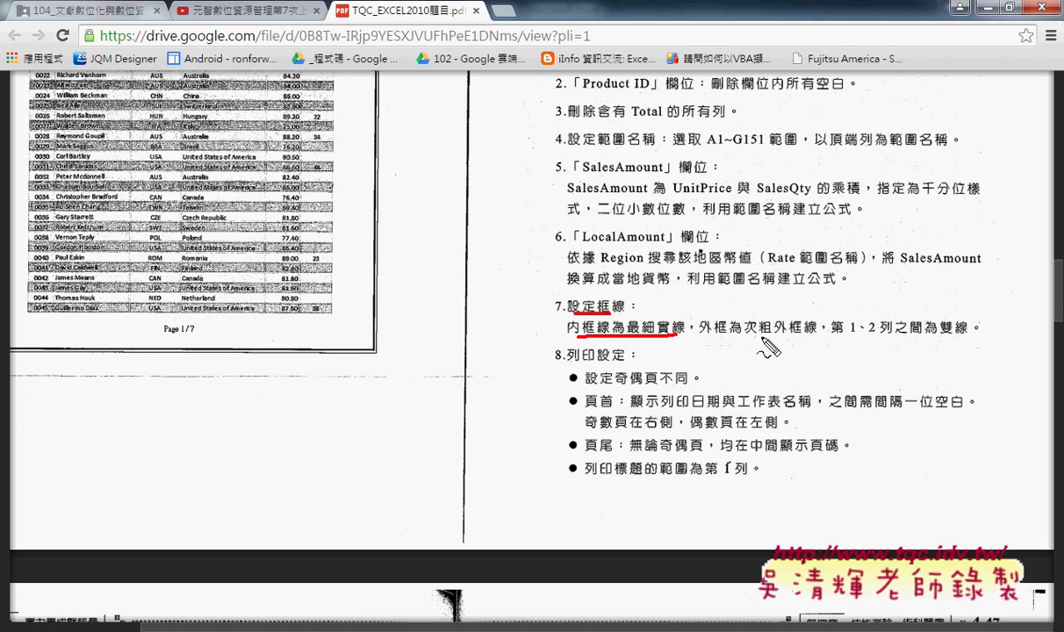
{"action": "left_click_drag", "start_coordinate": [745, 337], "coordinate": [968, 336]}
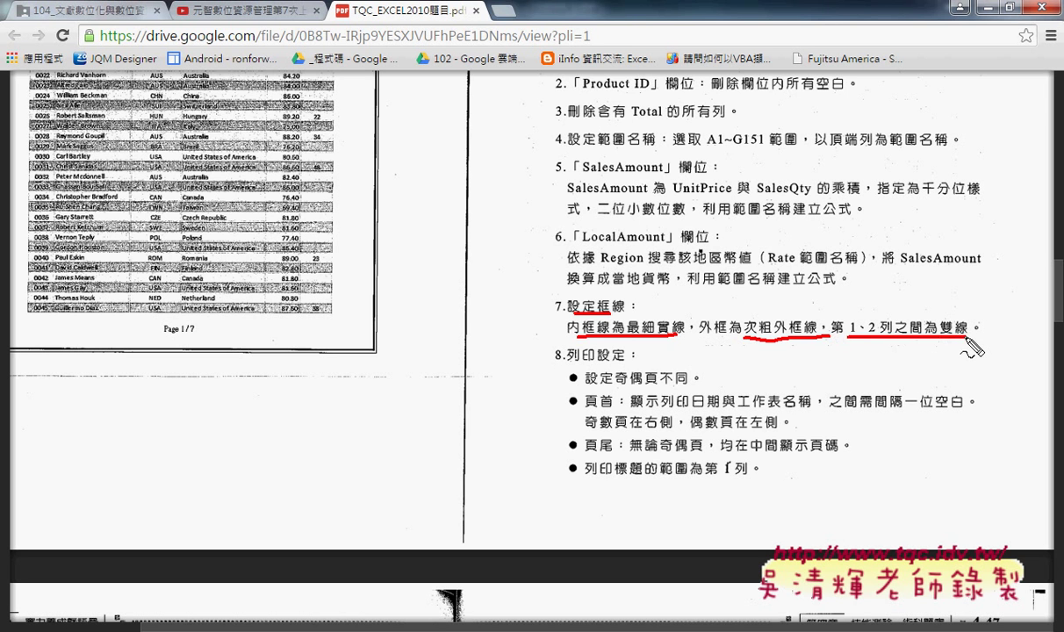
{"action": "key", "text": "Escape"}
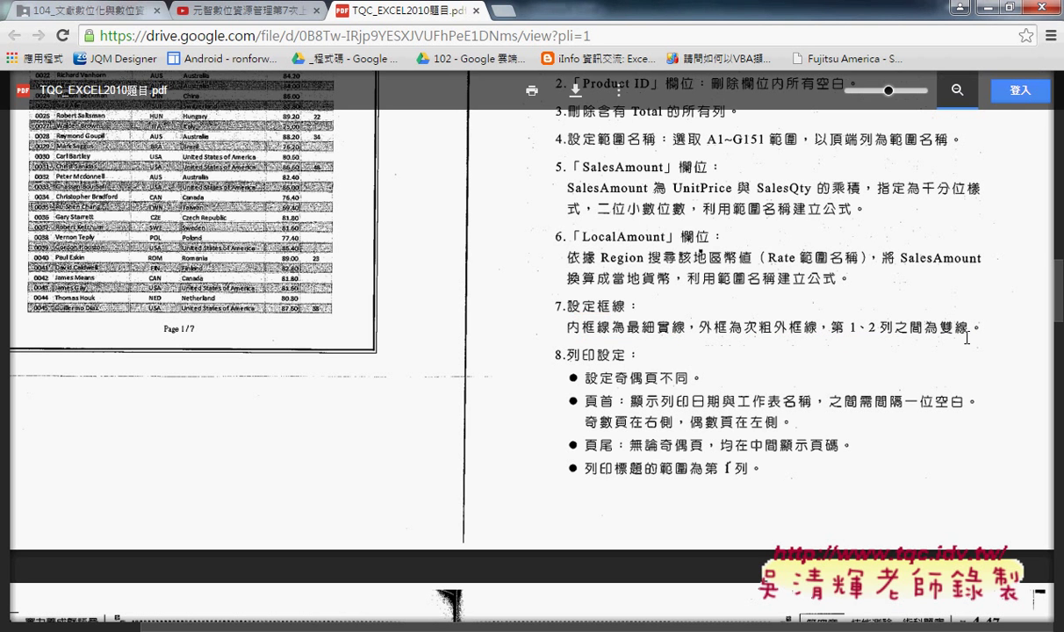
{"action": "left_click", "coordinate": [961, 8]}
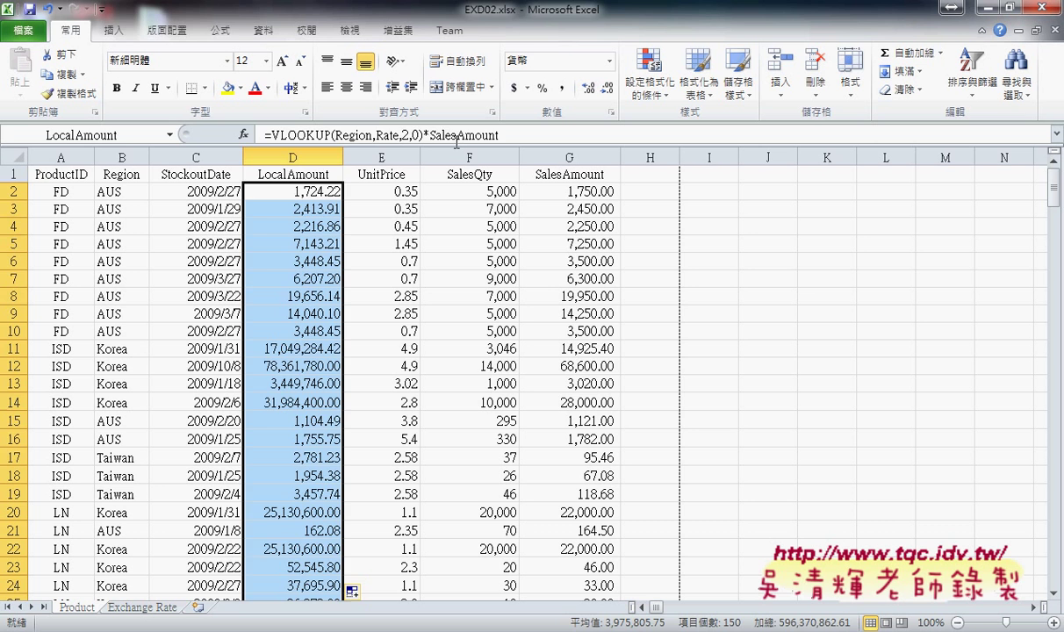
- Select the whole Product table from A1 through G151
{"action": "left_click", "coordinate": [61, 173]}
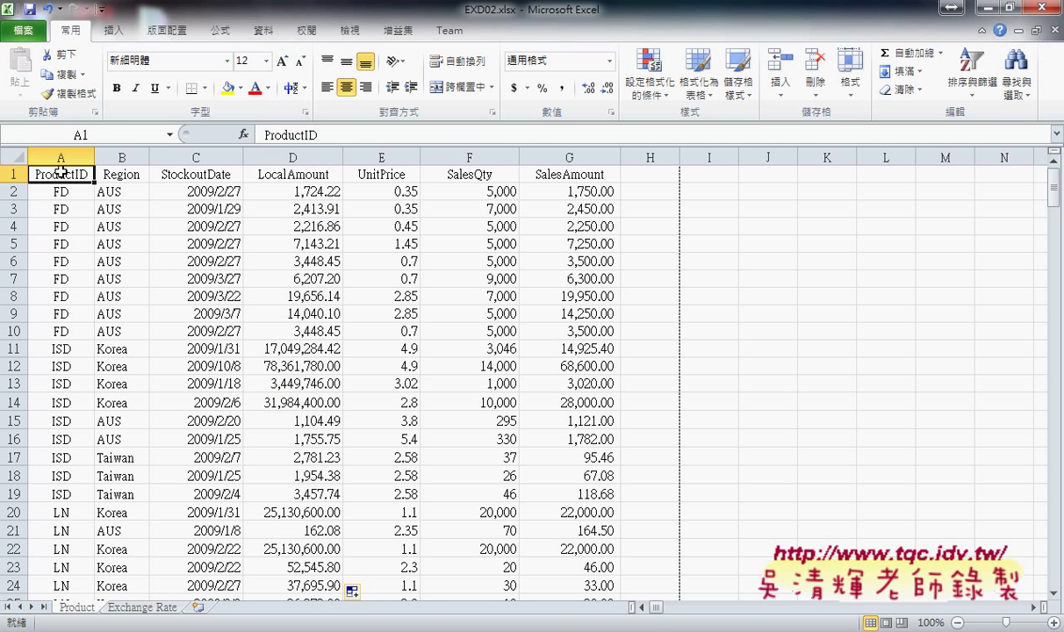
{"action": "key", "text": "ctrl+shift+Right"}
{"action": "key", "text": "ctrl+shift+Down"}
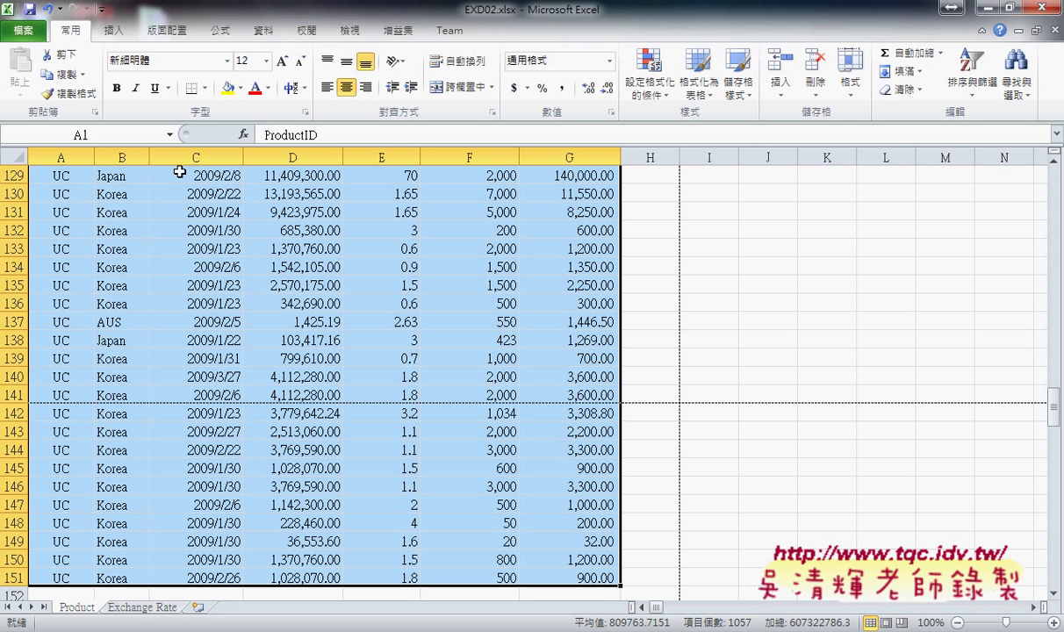
- Apply All Borders to the selected range A1:G151
{"action": "left_click", "coordinate": [204, 90]}
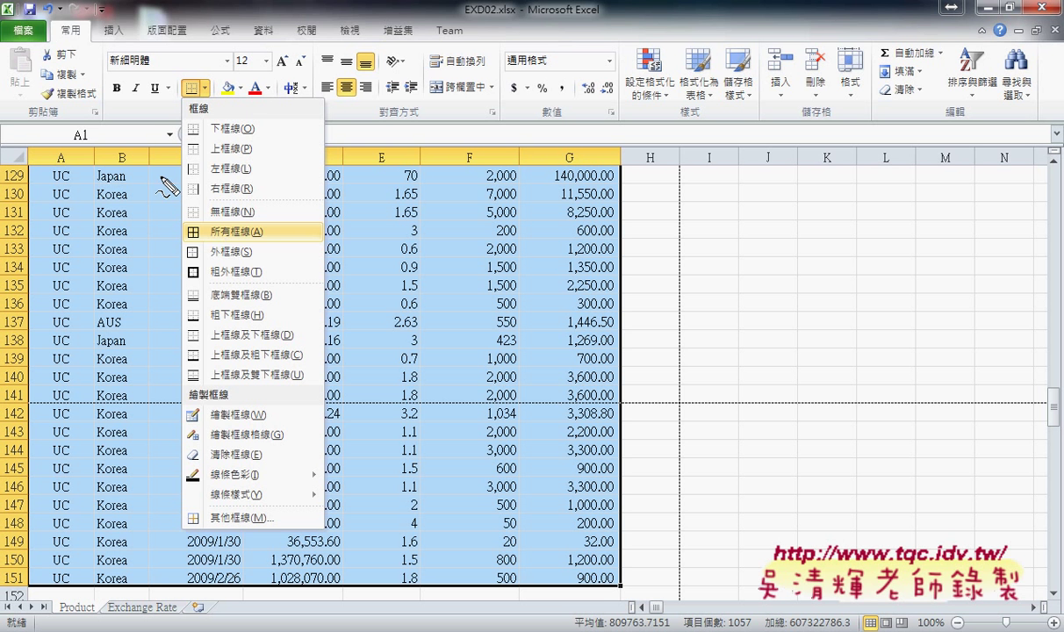
{"action": "left_click_drag", "start_coordinate": [79, 21], "coordinate": [60, 25]}
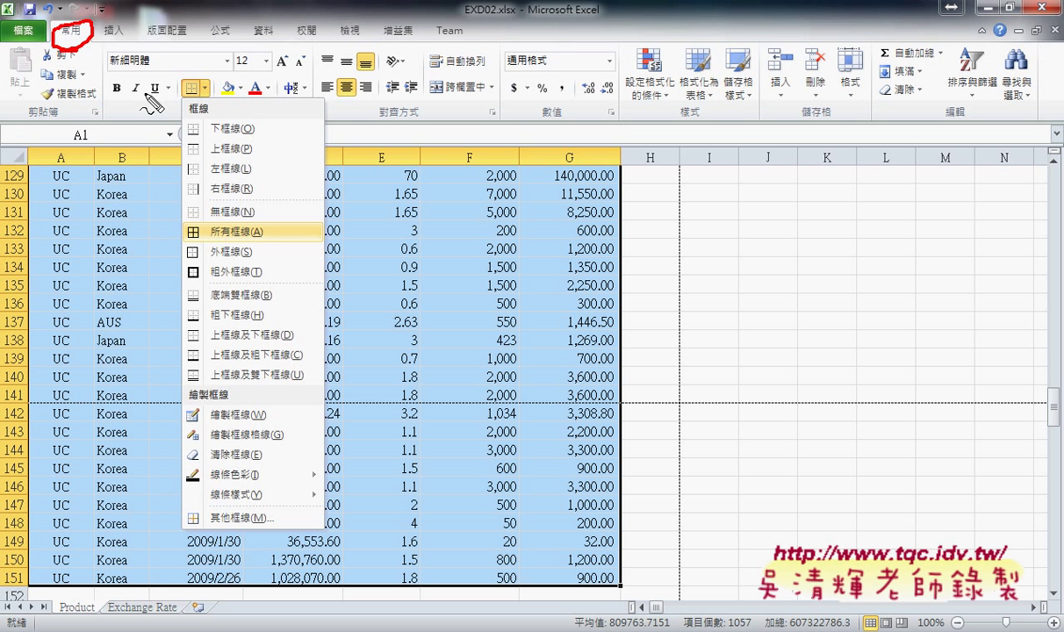
{"action": "mouse_move", "coordinate": [209, 116]}
{"action": "left_mouse_down"}
{"action": "mouse_move", "coordinate": [214, 88]}
{"action": "mouse_move", "coordinate": [208, 98]}
{"action": "left_mouse_up"}
{"action": "left_click_drag", "start_coordinate": [211, 238], "coordinate": [262, 237]}
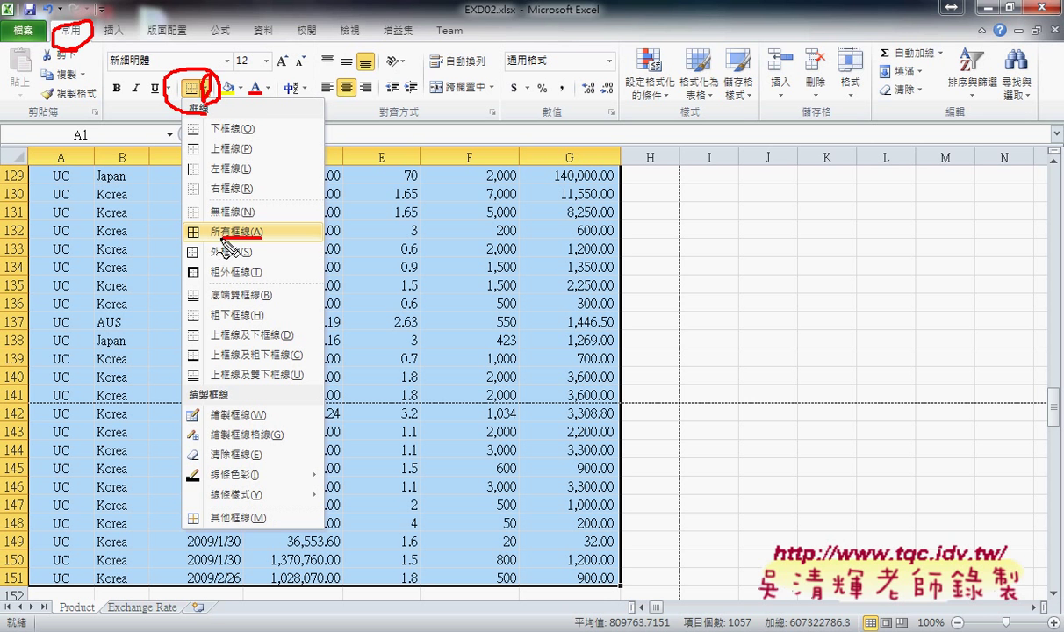
{"action": "left_click_drag", "start_coordinate": [188, 232], "coordinate": [272, 236]}
{"action": "left_click_drag", "start_coordinate": [213, 123], "coordinate": [252, 209]}
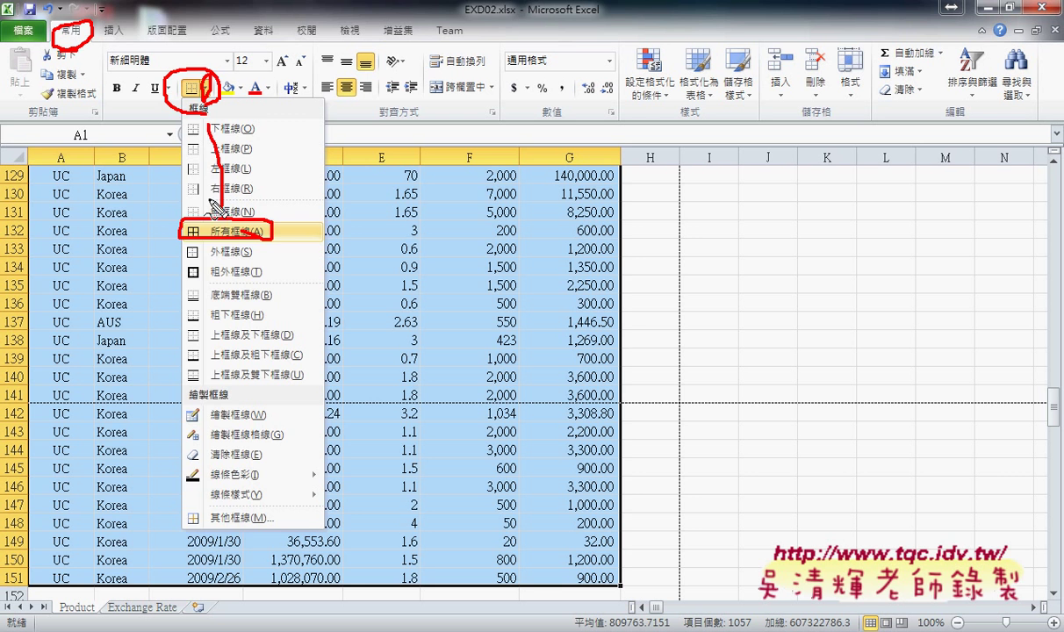
{"action": "key", "text": "Escape"}
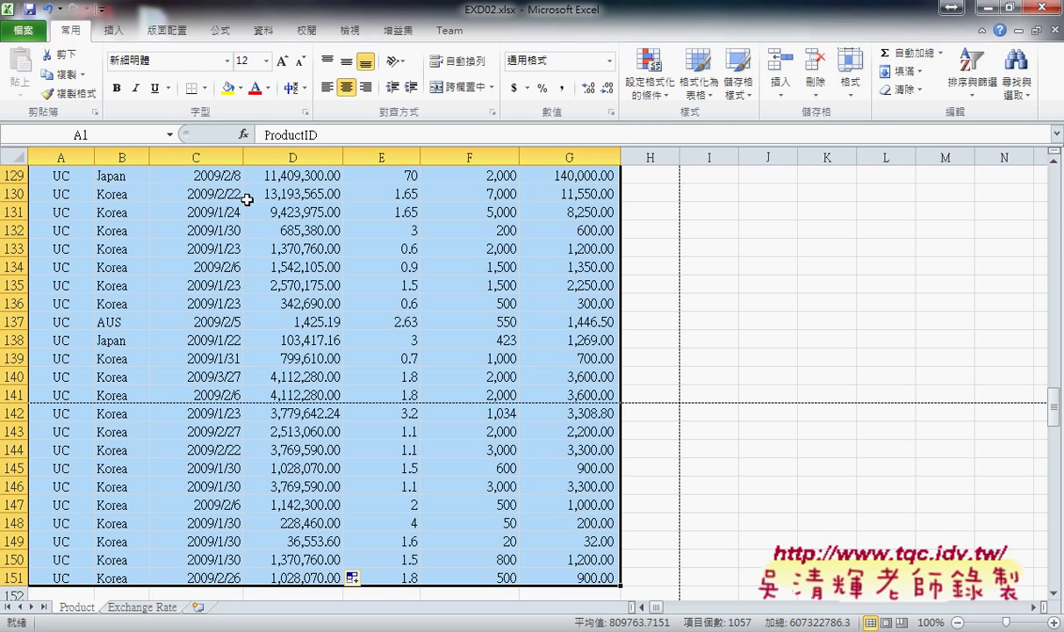
{"action": "left_click", "coordinate": [204, 88]}
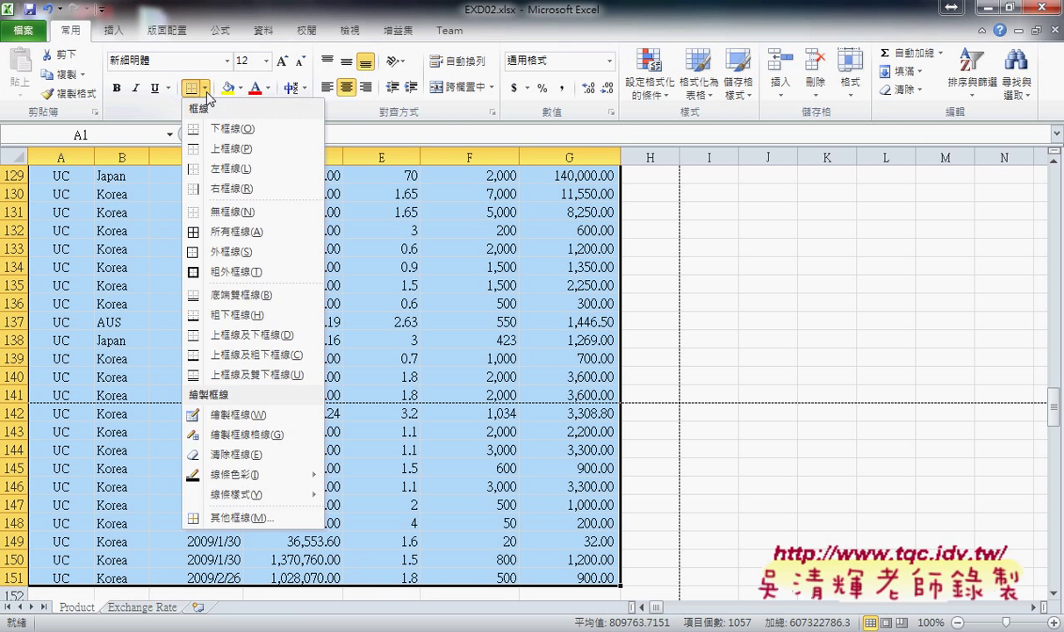
{"action": "left_click", "coordinate": [233, 234]}
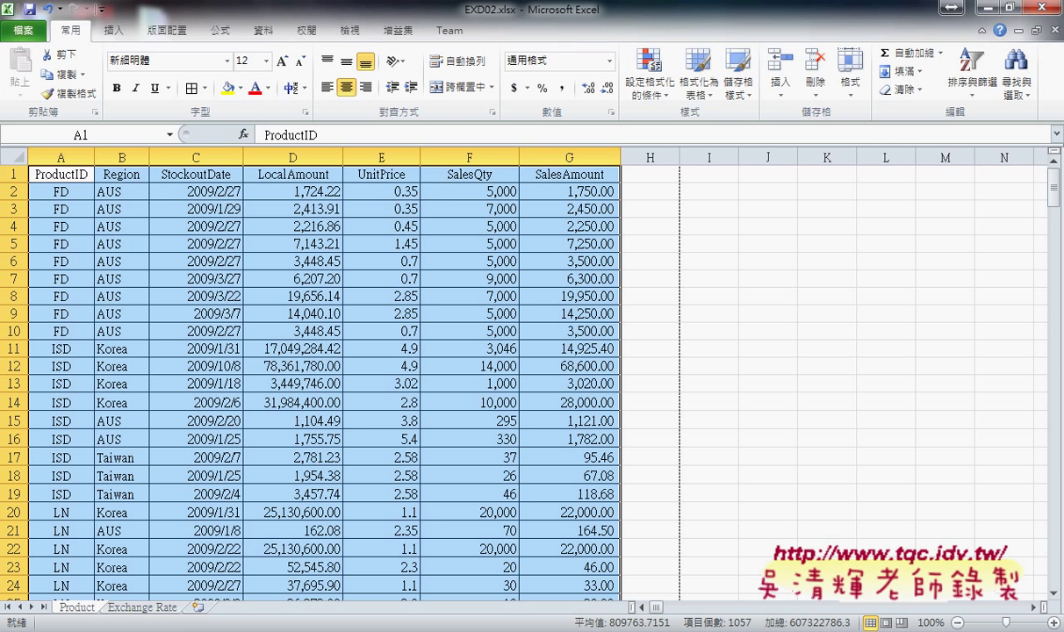
- Add a thick outside border around A1:G151, then select header row A1:G1
{"action": "left_click", "coordinate": [297, 562]}
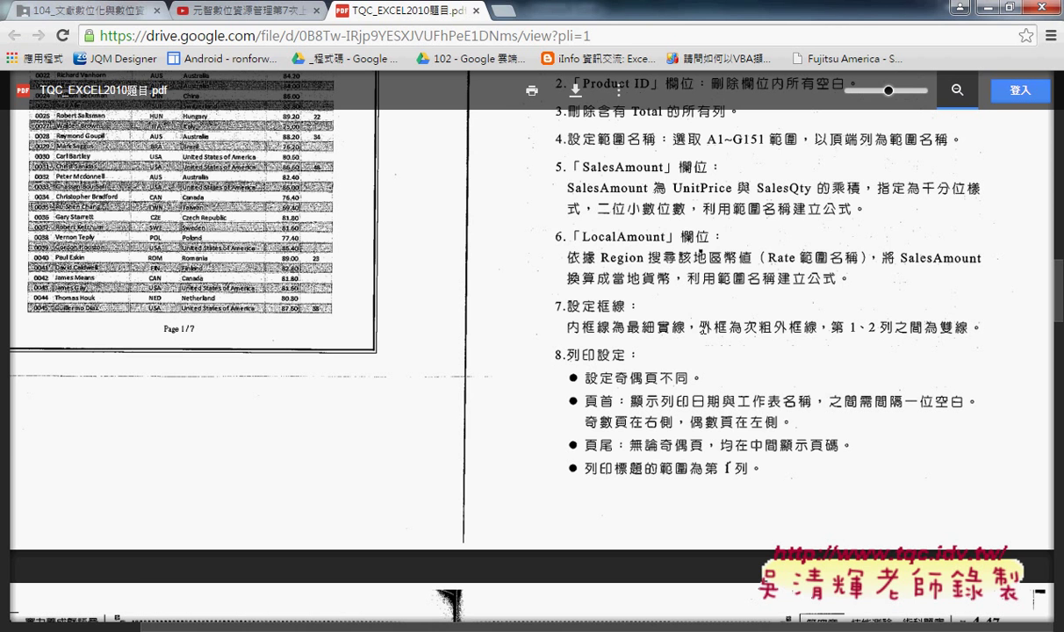
{"action": "left_click", "coordinate": [958, 7]}
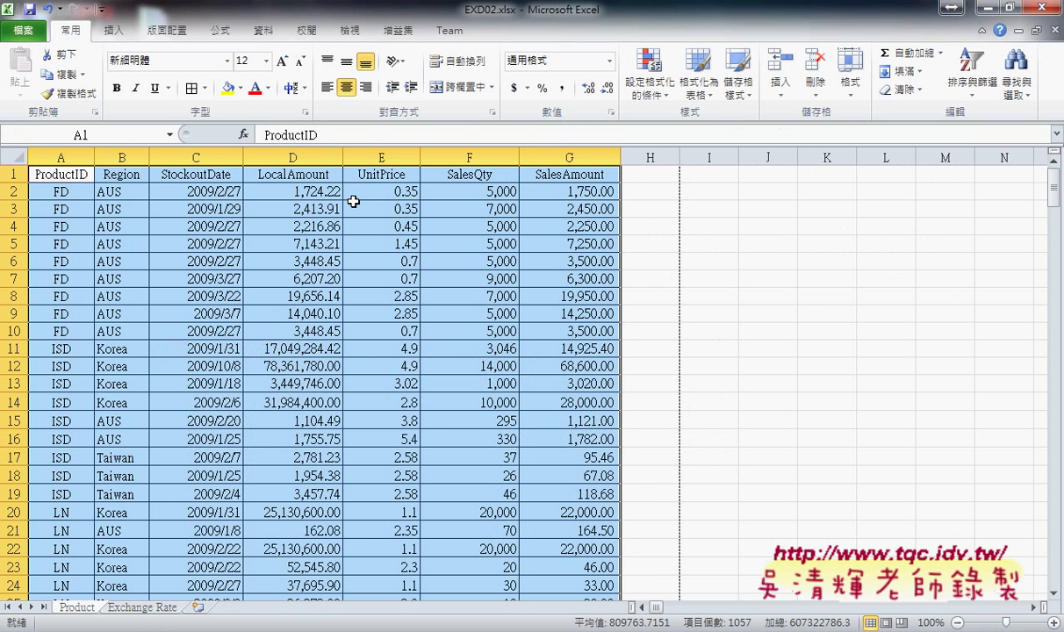
{"action": "left_click", "coordinate": [204, 88]}
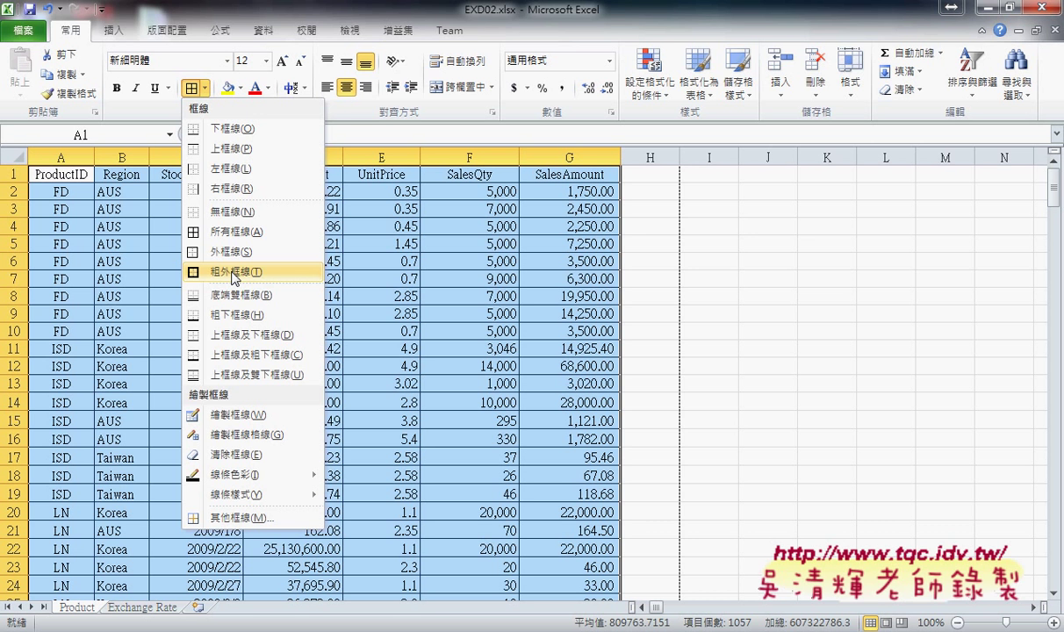
{"action": "left_click", "coordinate": [232, 273]}
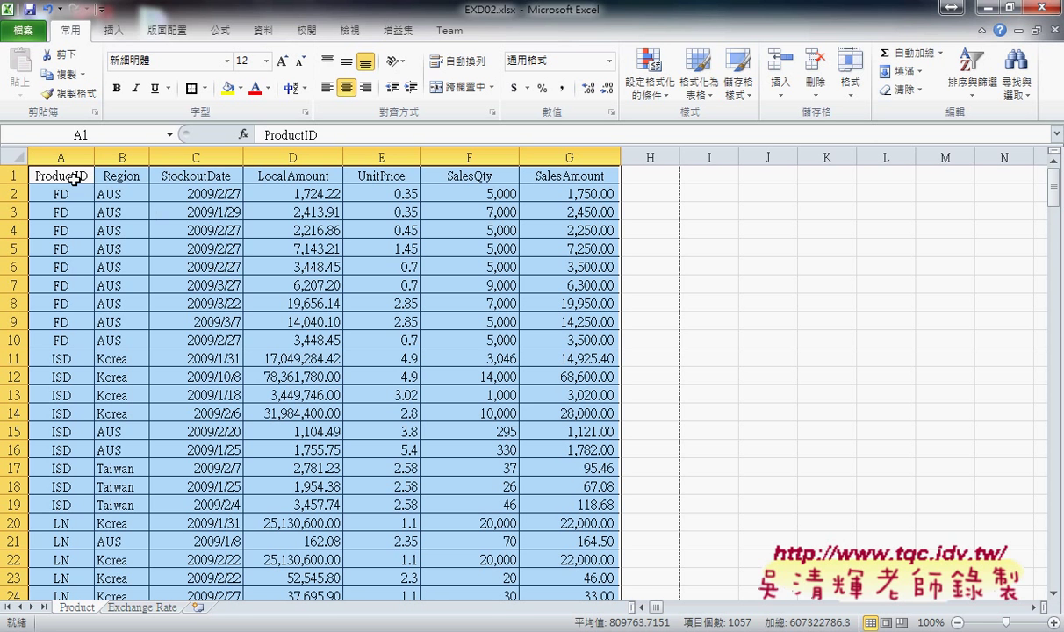
{"action": "left_click_drag", "start_coordinate": [67, 173], "coordinate": [587, 176]}
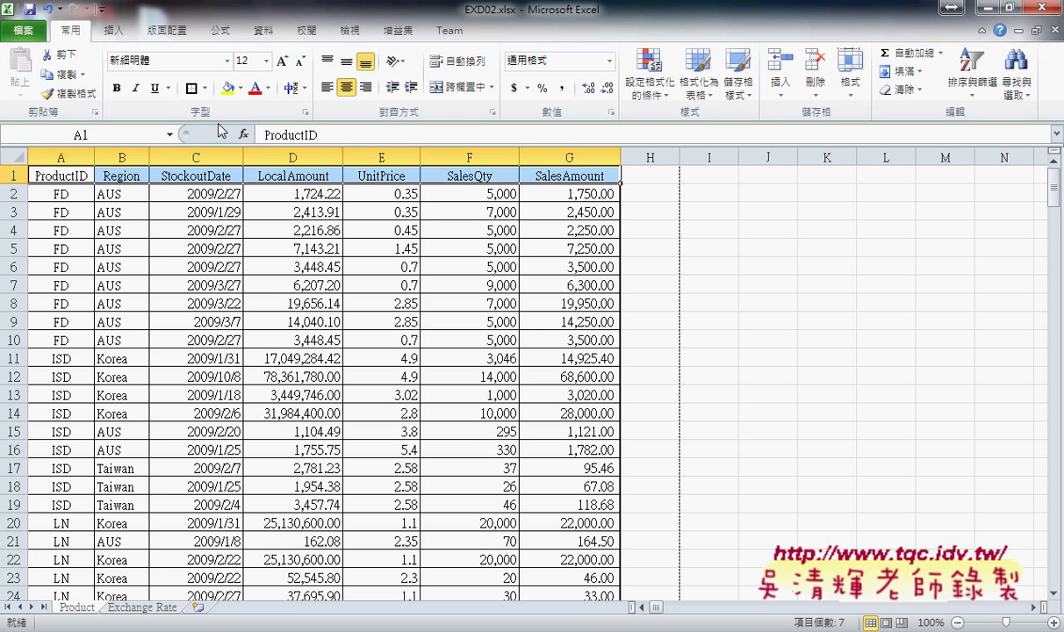
- Apply a Bottom Double Border to the header row A1:G1
{"action": "left_click", "coordinate": [206, 88]}
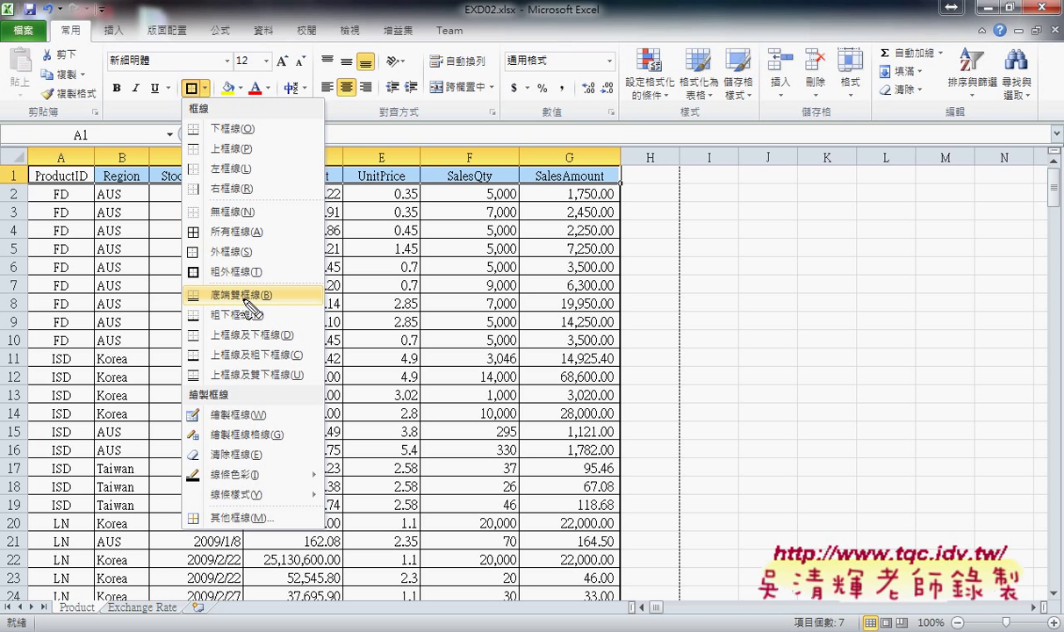
{"action": "mouse_move", "coordinate": [283, 306]}
{"action": "left_mouse_down"}
{"action": "mouse_move", "coordinate": [171, 292]}
{"action": "mouse_move", "coordinate": [283, 305]}
{"action": "left_mouse_up"}
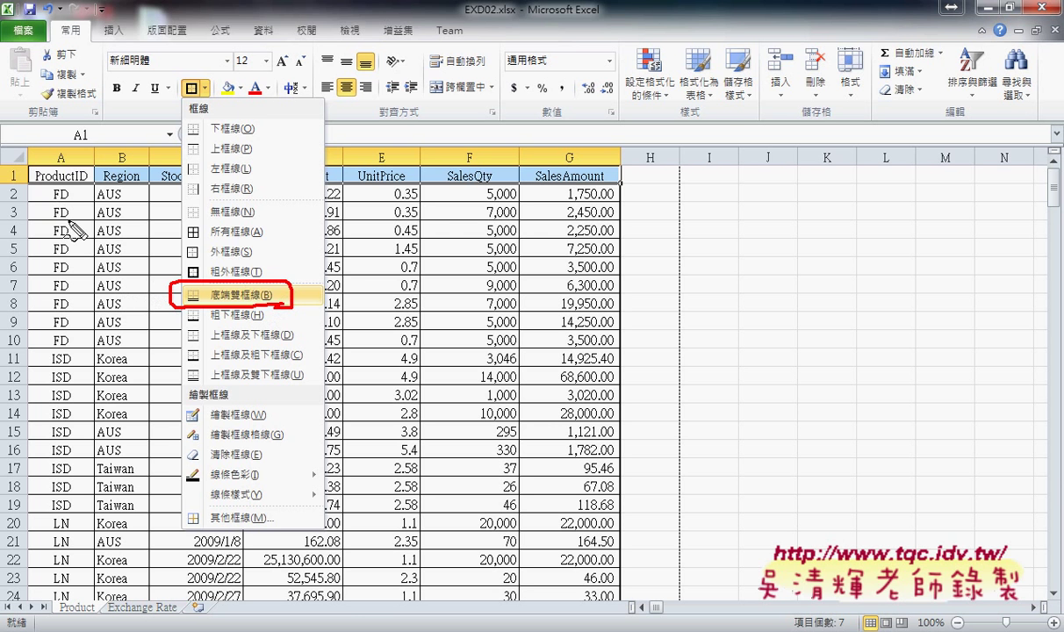
{"action": "key", "text": "Escape"}
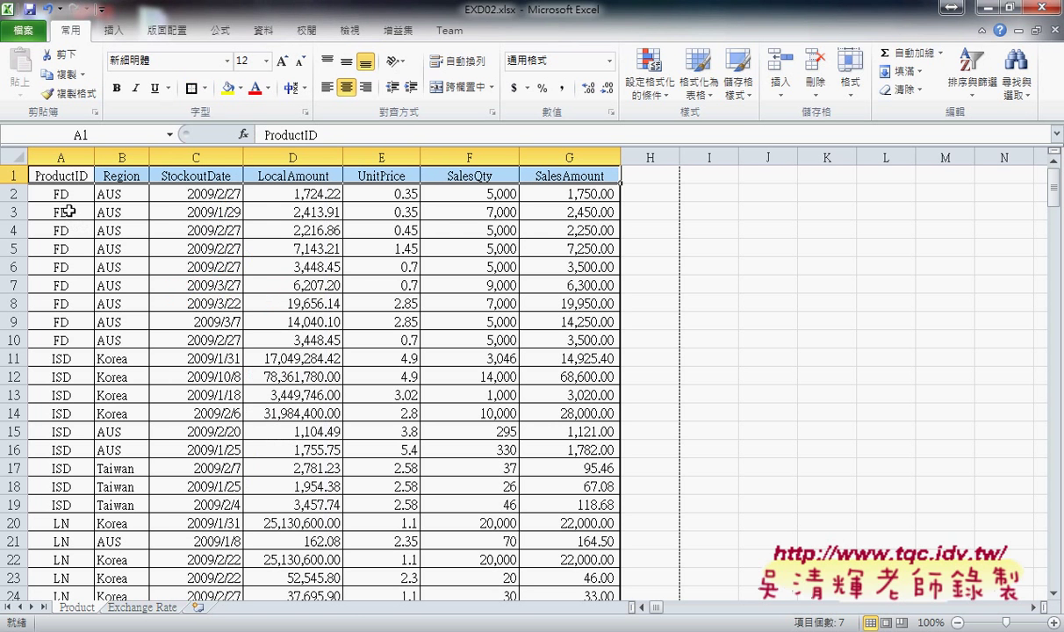
{"action": "left_click", "coordinate": [205, 88]}
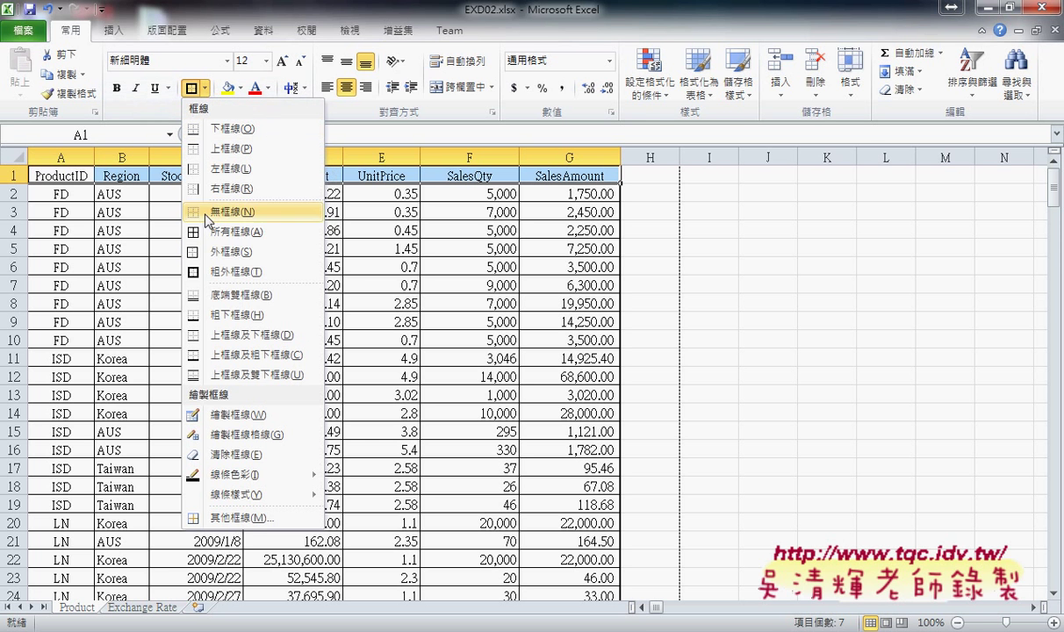
{"action": "left_click", "coordinate": [242, 298]}
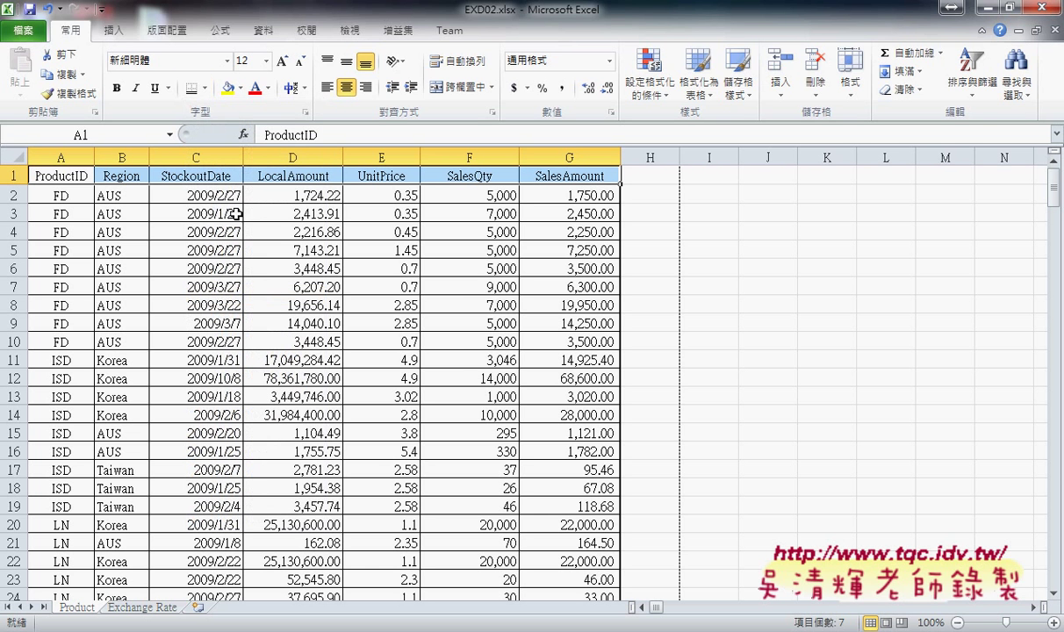
{"action": "left_click", "coordinate": [169, 30]}
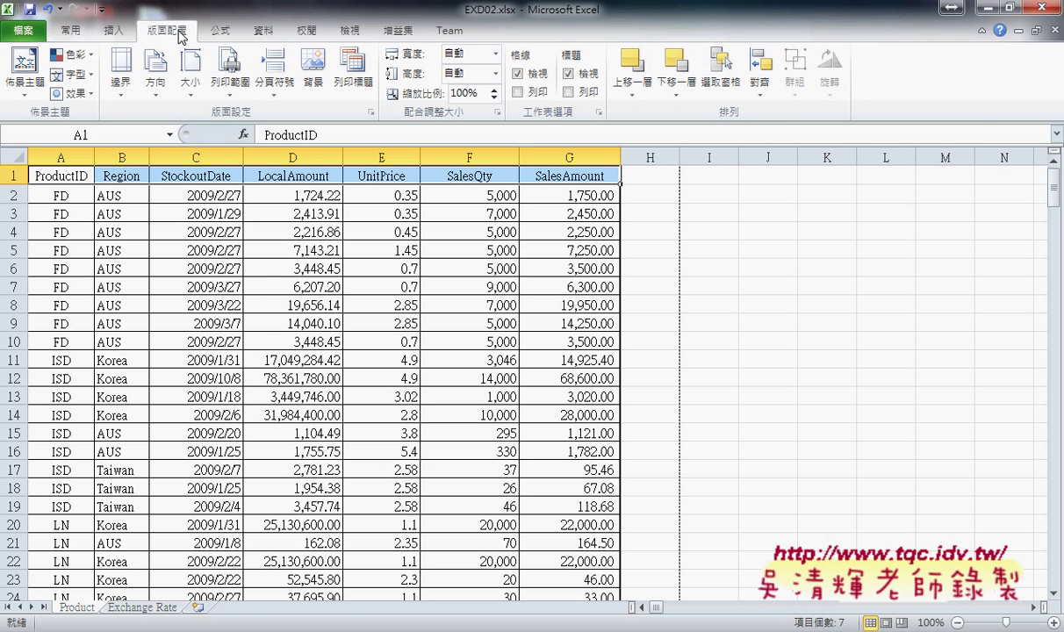
{"action": "left_click", "coordinate": [372, 112]}
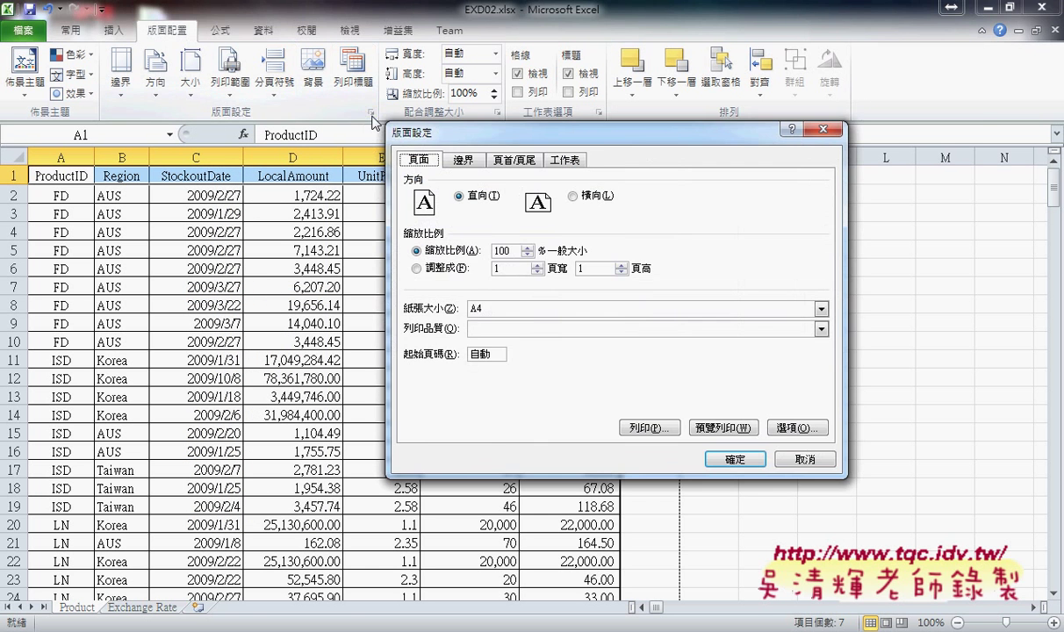
{"action": "left_click", "coordinate": [722, 426]}
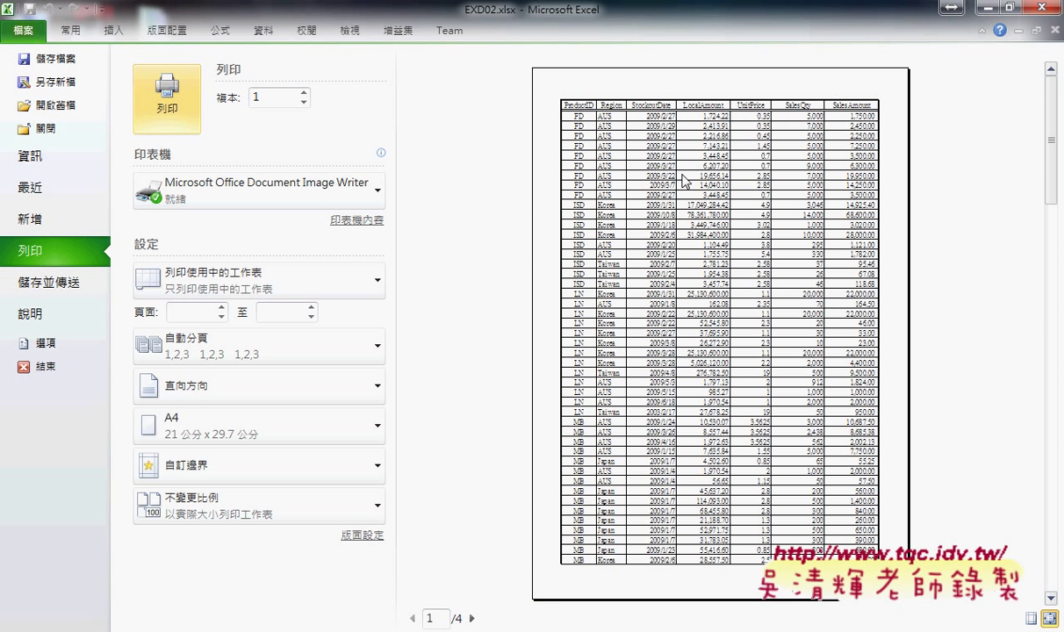
{"action": "left_click", "coordinate": [471, 620]}
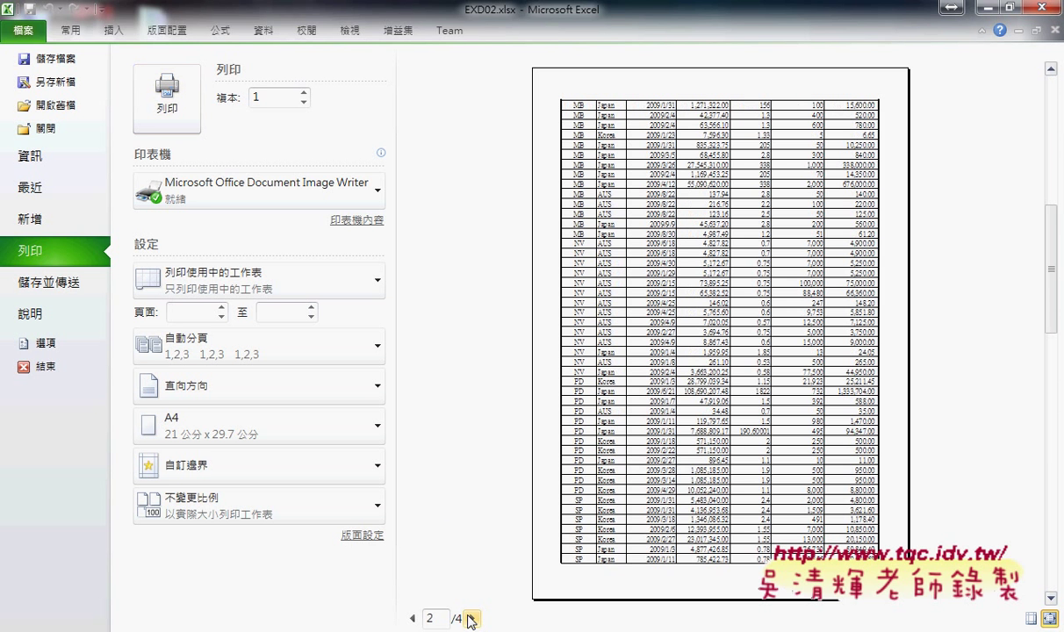
{"action": "left_click", "coordinate": [471, 620]}
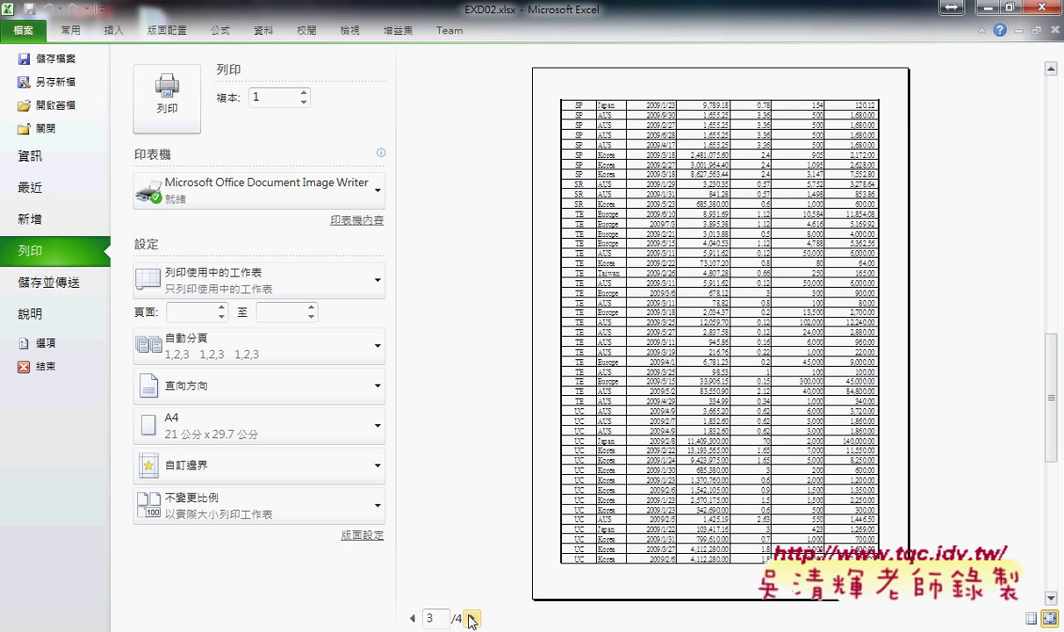
{"action": "left_click", "coordinate": [471, 620]}
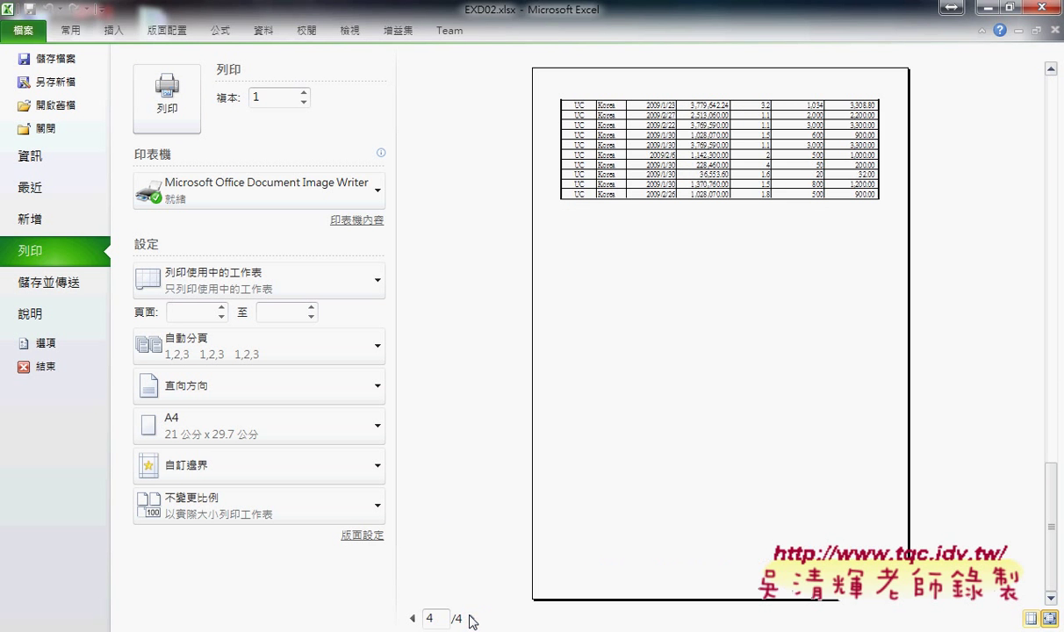
{"action": "left_click", "coordinate": [416, 620]}
{"action": "left_click", "coordinate": [416, 619]}
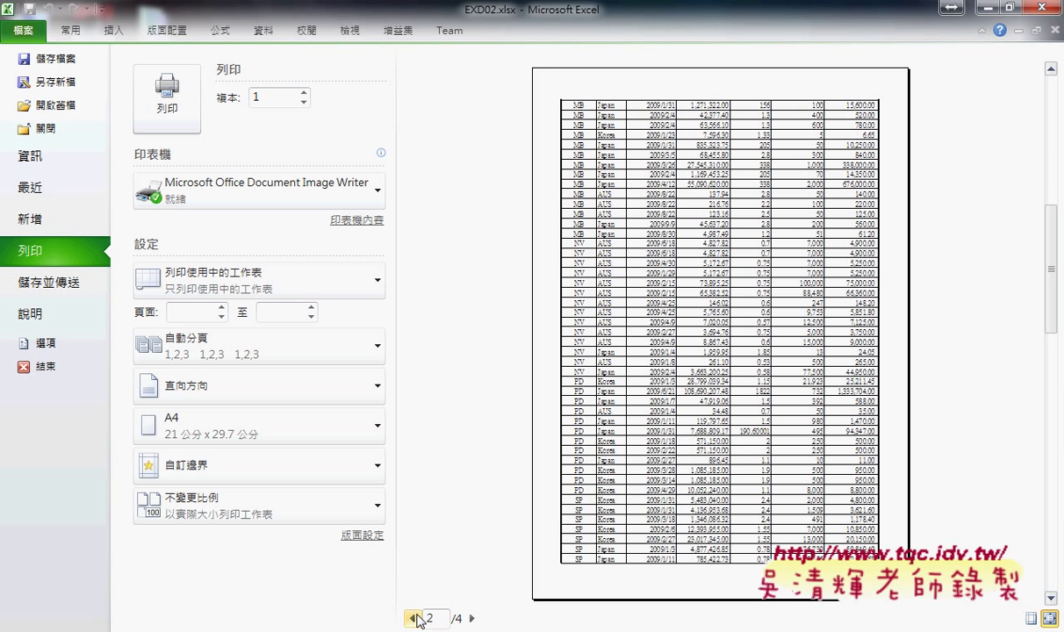
{"action": "left_click", "coordinate": [416, 619]}
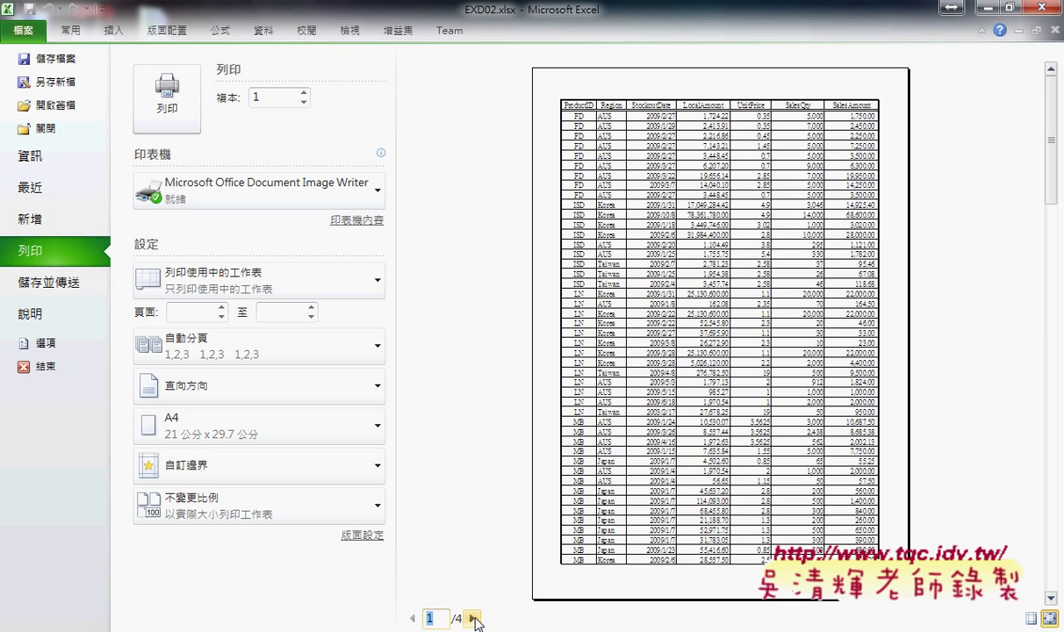
{"action": "left_click", "coordinate": [473, 619]}
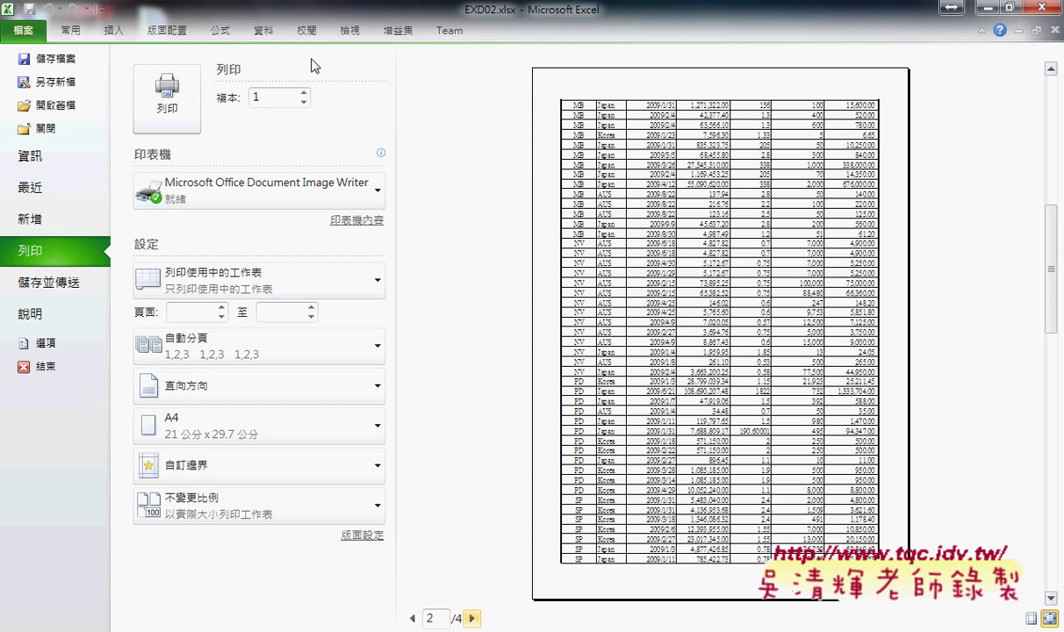
{"action": "left_click", "coordinate": [72, 30]}
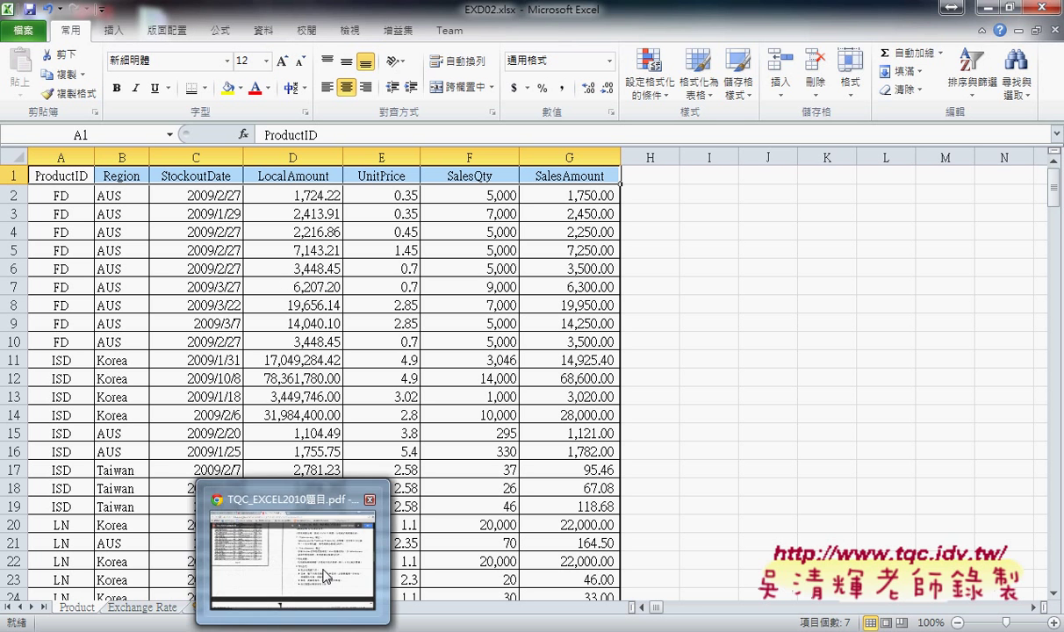
- Bring up the exam PDF and mark border item 7 as done
{"action": "left_click", "coordinate": [278, 518]}
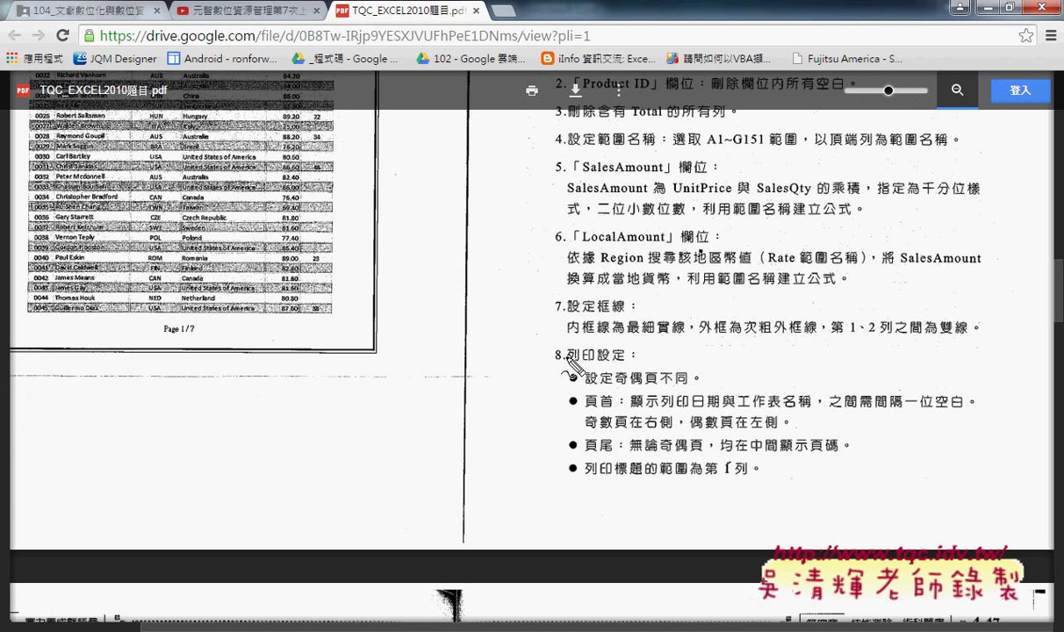
{"action": "left_click_drag", "start_coordinate": [566, 360], "coordinate": [624, 362]}
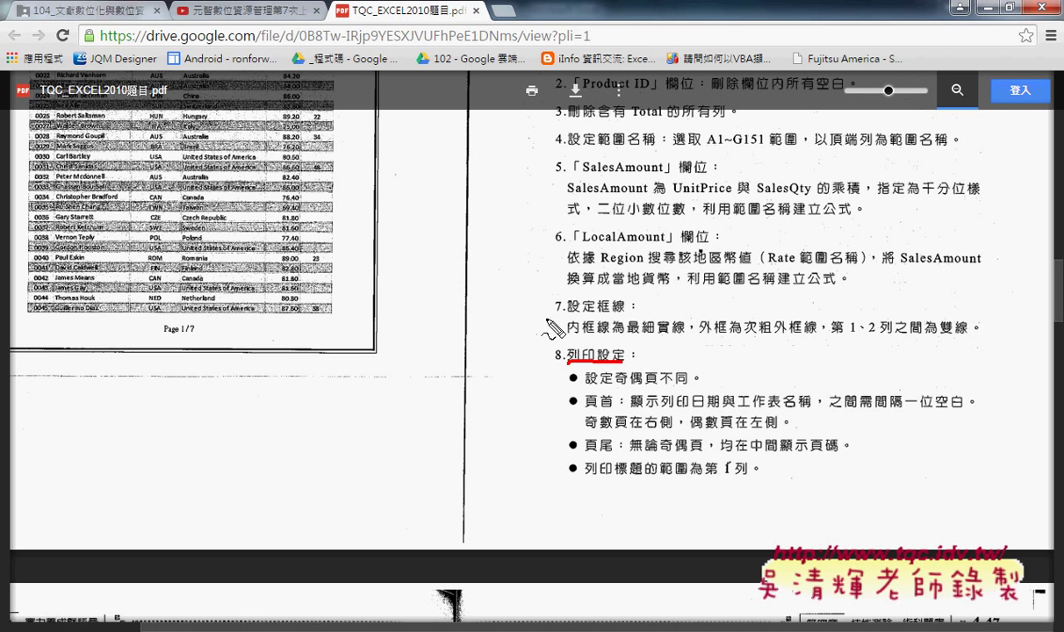
{"action": "left_click_drag", "start_coordinate": [594, 312], "coordinate": [624, 312]}
{"action": "left_click_drag", "start_coordinate": [521, 307], "coordinate": [545, 296]}
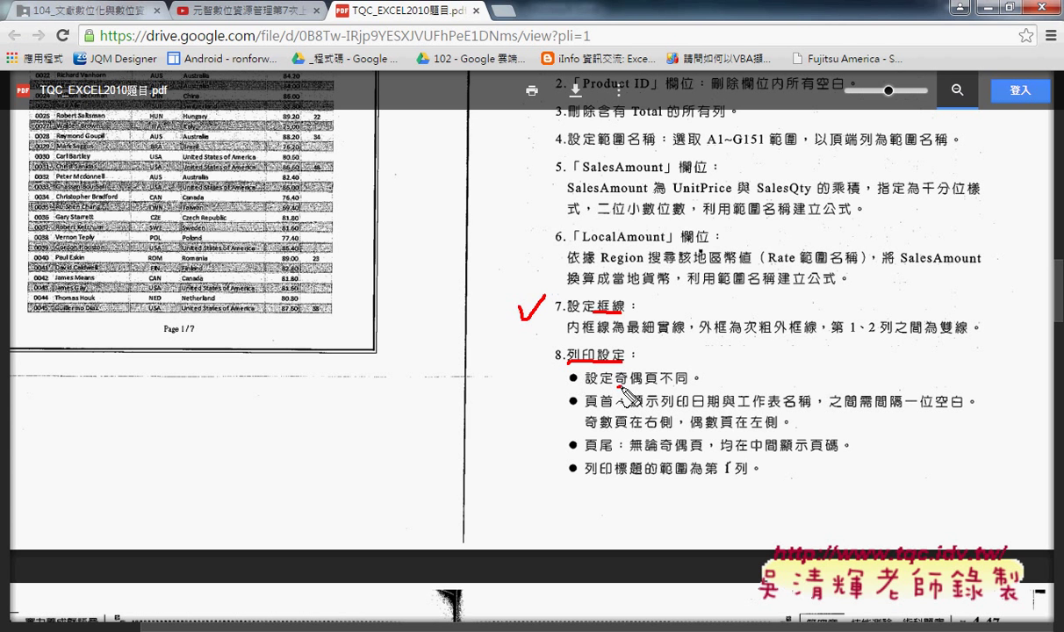
- Mark the odd/even header requirement: print date, blank, and right-side placement on odd pages
{"action": "left_click_drag", "start_coordinate": [617, 387], "coordinate": [641, 386]}
{"action": "left_click_drag", "start_coordinate": [586, 409], "coordinate": [614, 408]}
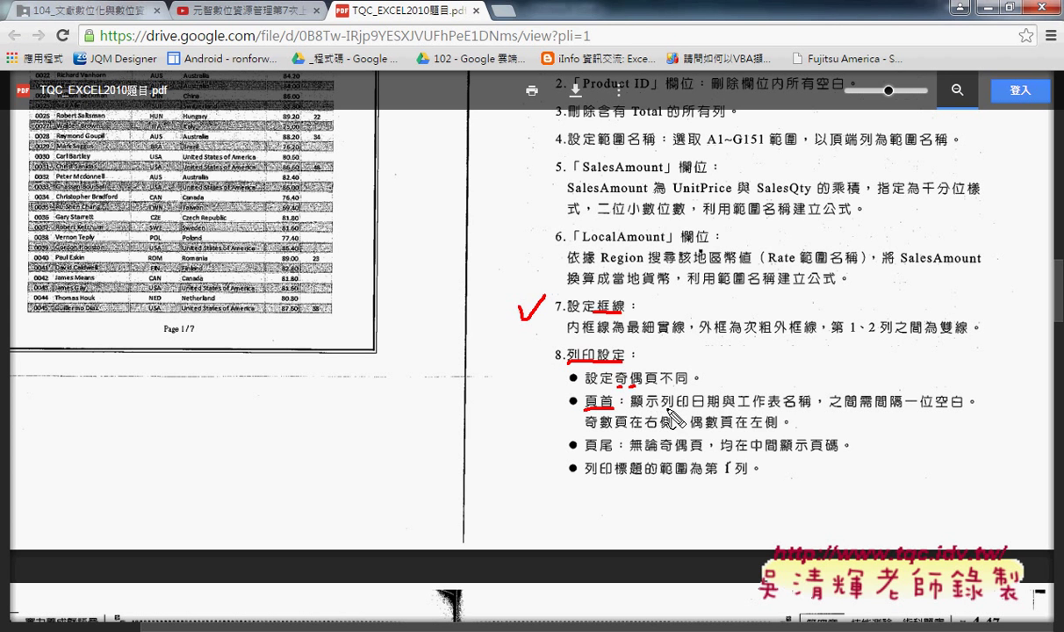
{"action": "left_click_drag", "start_coordinate": [665, 409], "coordinate": [811, 408]}
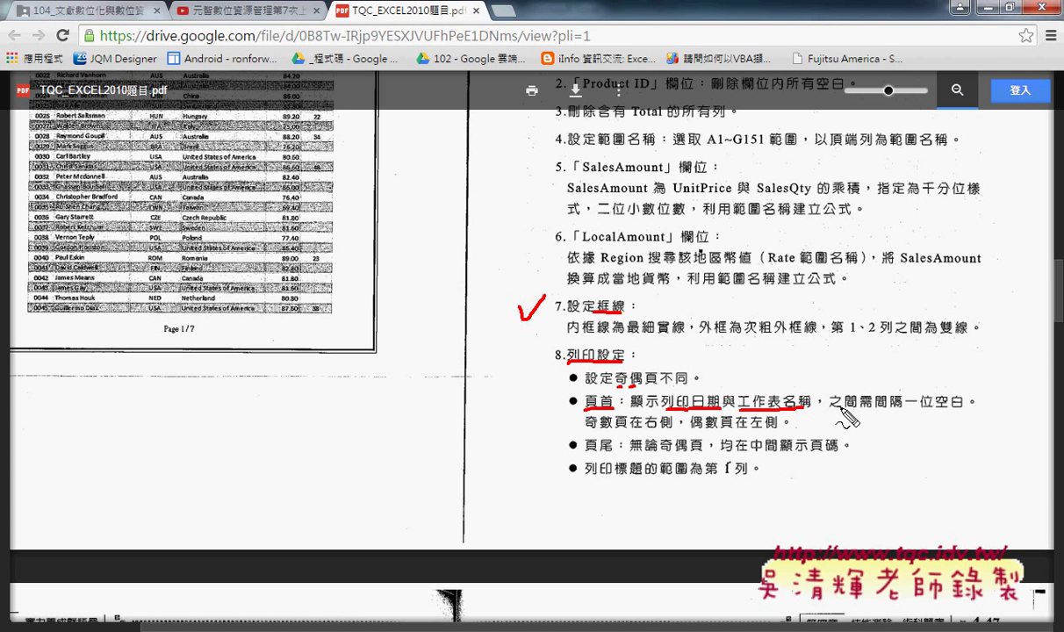
{"action": "left_click_drag", "start_coordinate": [935, 408], "coordinate": [965, 407]}
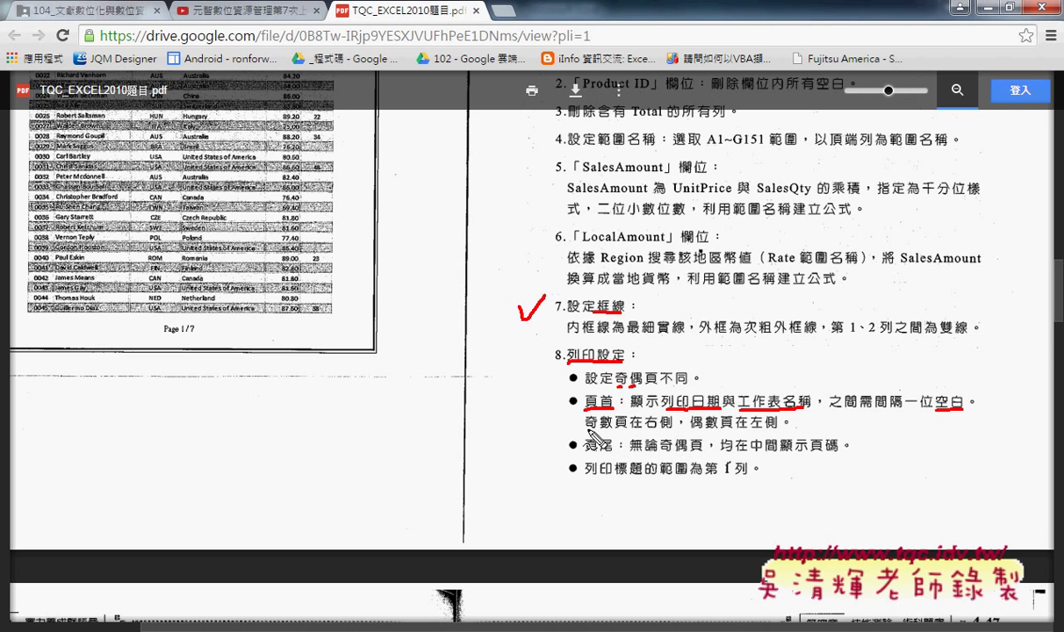
{"action": "left_click_drag", "start_coordinate": [586, 427], "coordinate": [599, 429]}
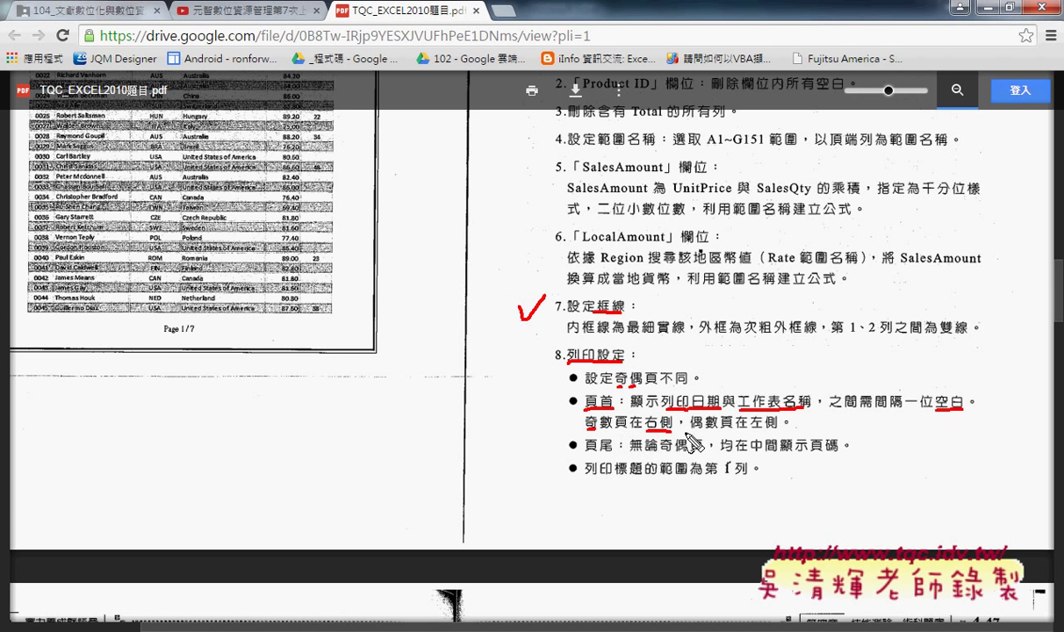
{"action": "left_click_drag", "start_coordinate": [645, 428], "coordinate": [778, 429]}
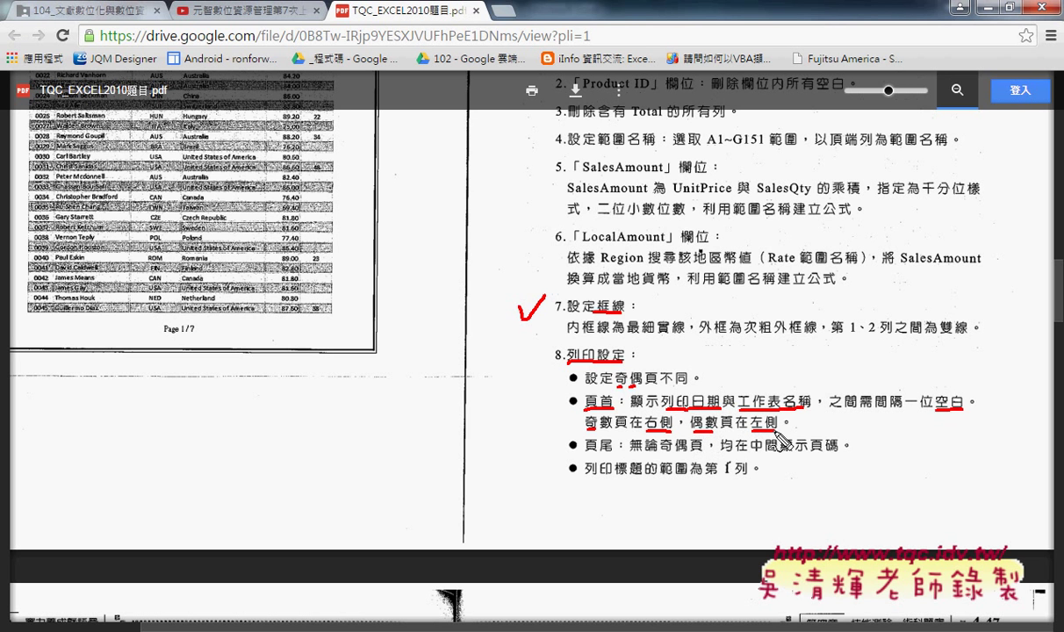
{"action": "left_click_drag", "start_coordinate": [605, 393], "coordinate": [610, 413]}
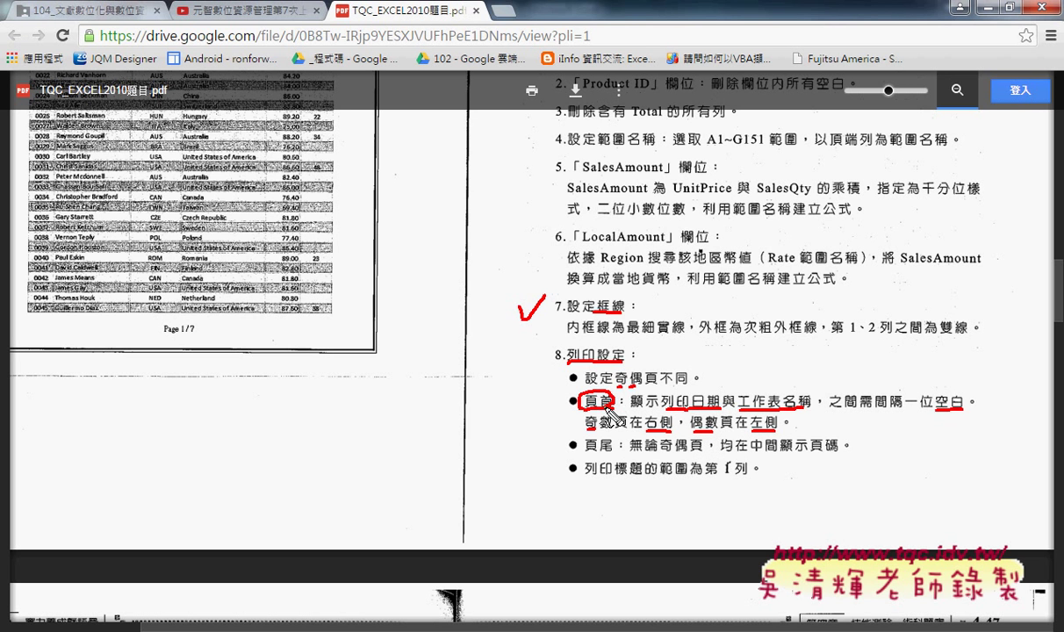
- Sketch the page layout, mark the centered-footer and print-titles requirements, then return to Excel
{"action": "left_click_drag", "start_coordinate": [411, 334], "coordinate": [413, 420]}
{"action": "mouse_move", "coordinate": [411, 334]}
{"action": "left_mouse_down"}
{"action": "mouse_move", "coordinate": [467, 415]}
{"action": "mouse_move", "coordinate": [452, 415]}
{"action": "mouse_move", "coordinate": [461, 341]}
{"action": "left_mouse_up"}
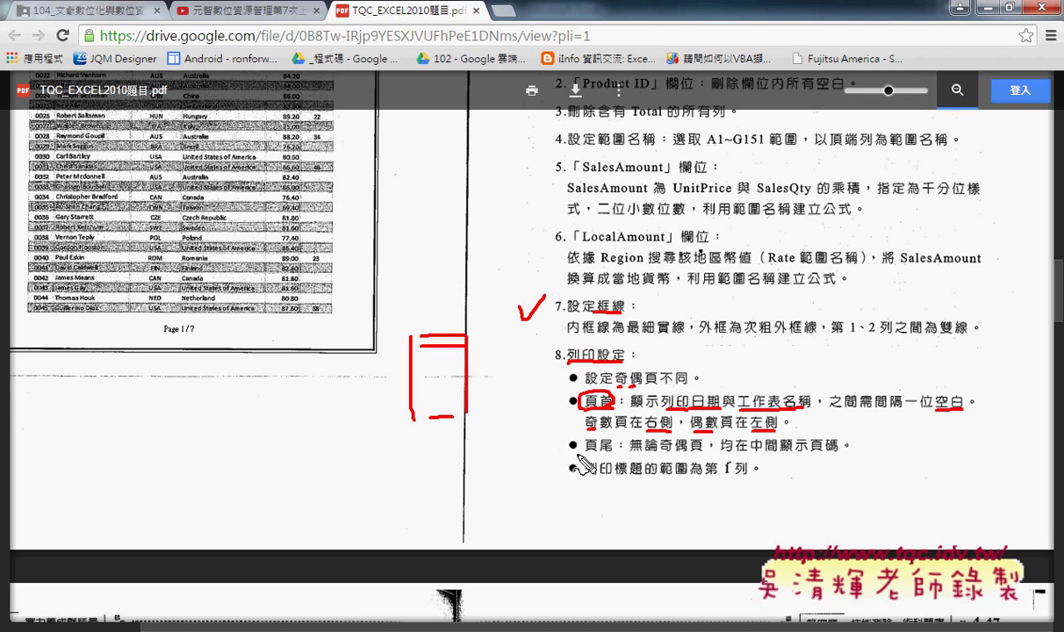
{"action": "left_click_drag", "start_coordinate": [583, 452], "coordinate": [604, 449]}
{"action": "left_click_drag", "start_coordinate": [420, 410], "coordinate": [453, 409]}
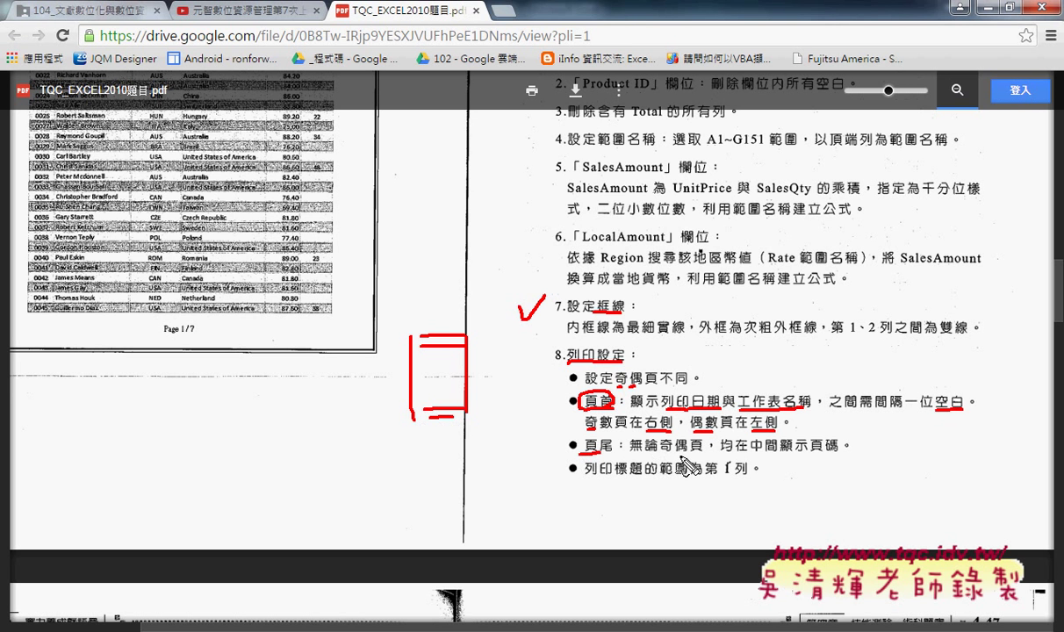
{"action": "left_click_drag", "start_coordinate": [728, 455], "coordinate": [839, 453]}
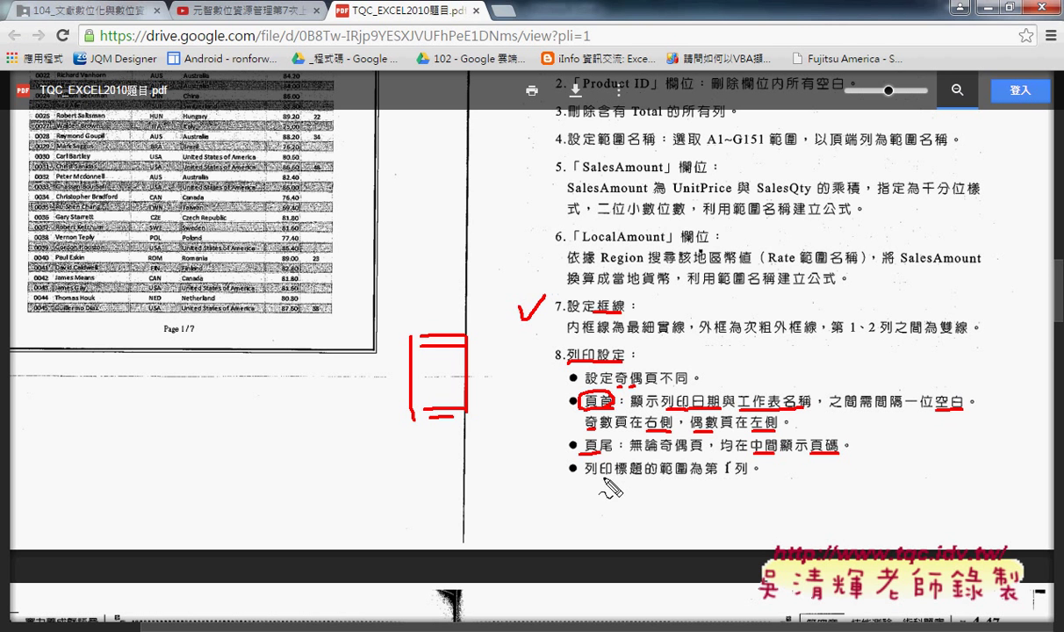
{"action": "left_click_drag", "start_coordinate": [586, 477], "coordinate": [751, 475]}
{"action": "left_click_drag", "start_coordinate": [585, 452], "coordinate": [605, 452]}
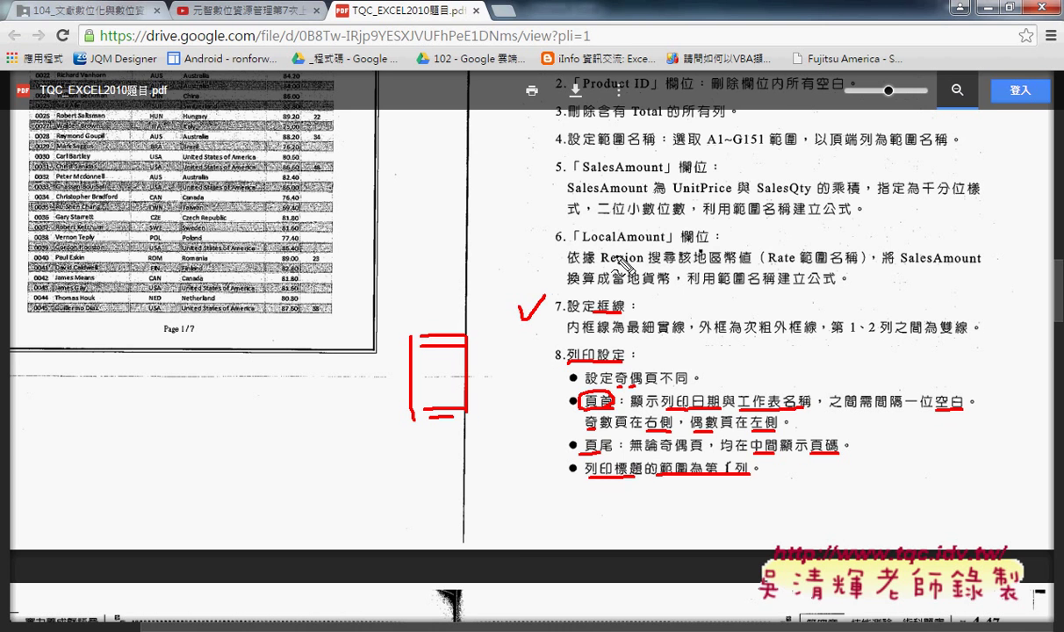
{"action": "key", "text": "alt+Tab"}
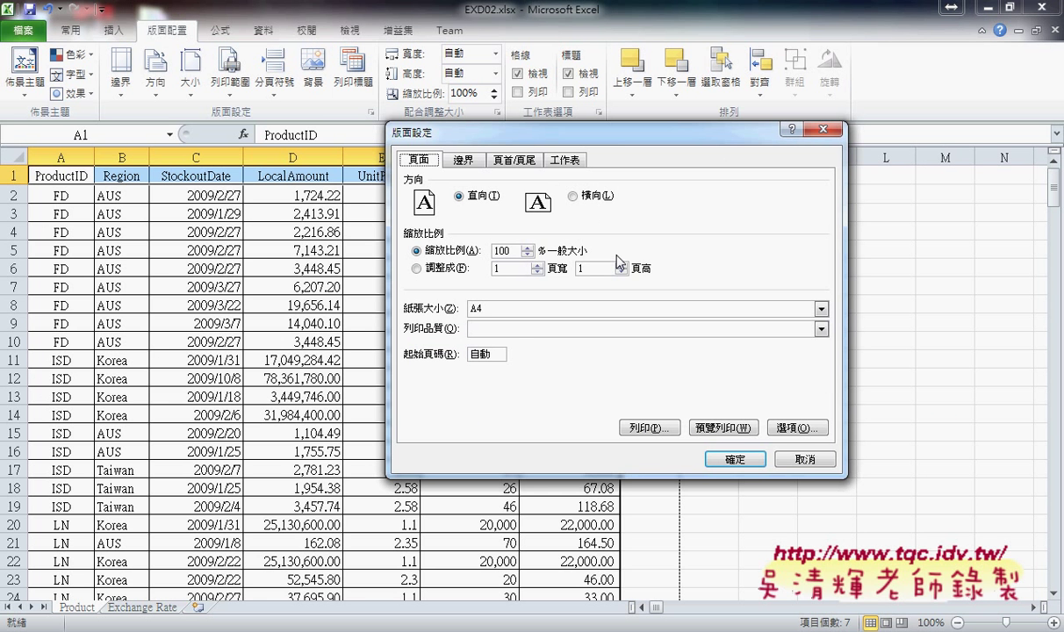
- Preview the printout on page 2 of 4, which starts without the column-title row
{"action": "left_click", "coordinate": [717, 428]}
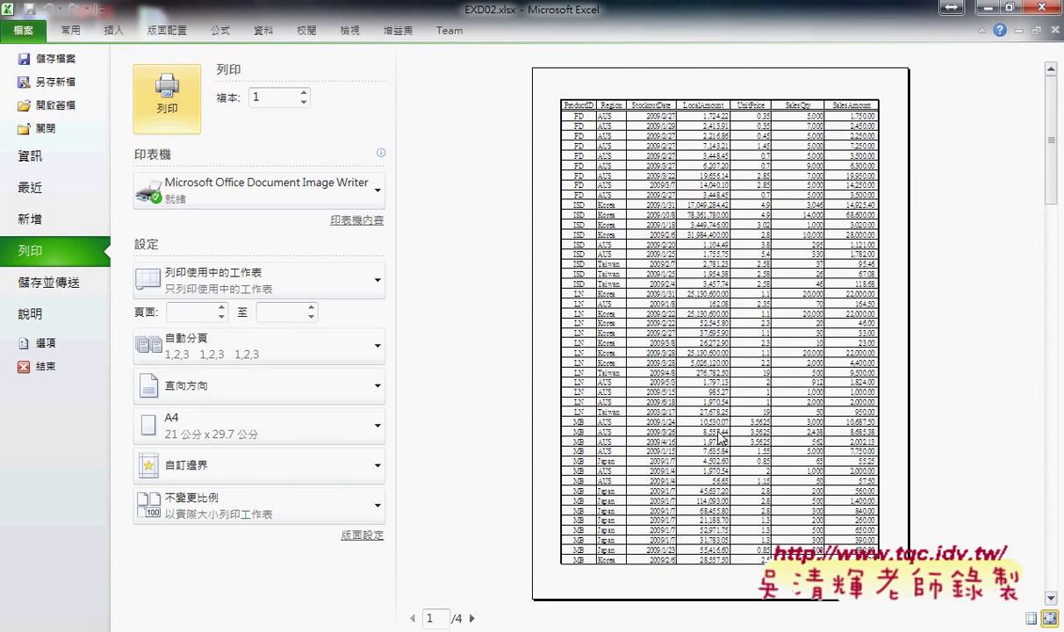
{"action": "left_click", "coordinate": [472, 618]}
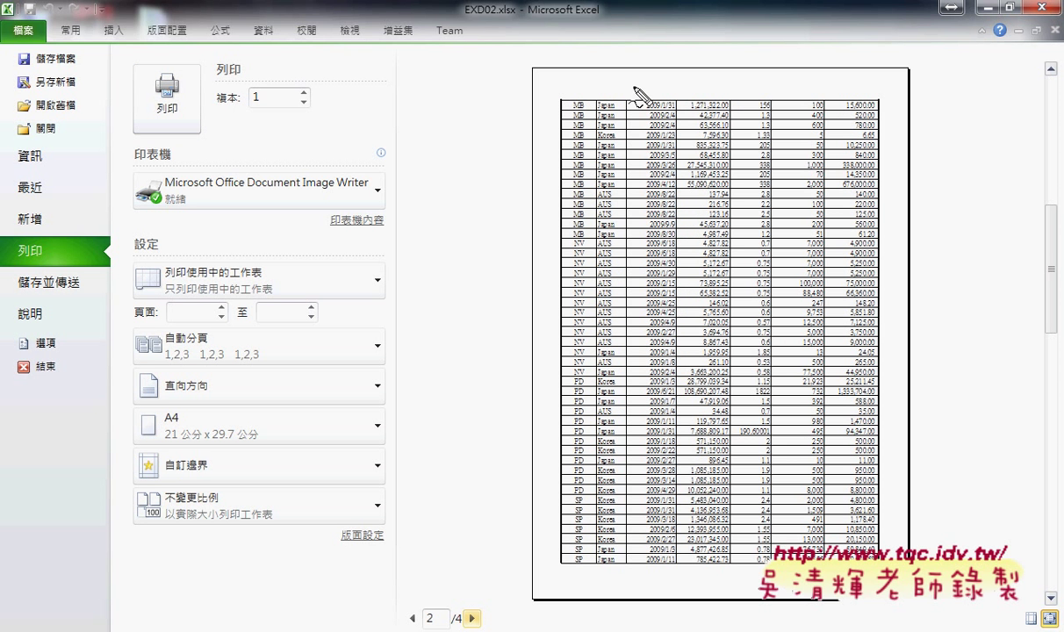
{"action": "mouse_move", "coordinate": [553, 90]}
{"action": "left_mouse_down"}
{"action": "mouse_move", "coordinate": [547, 105]}
{"action": "mouse_move", "coordinate": [859, 91]}
{"action": "left_mouse_up"}
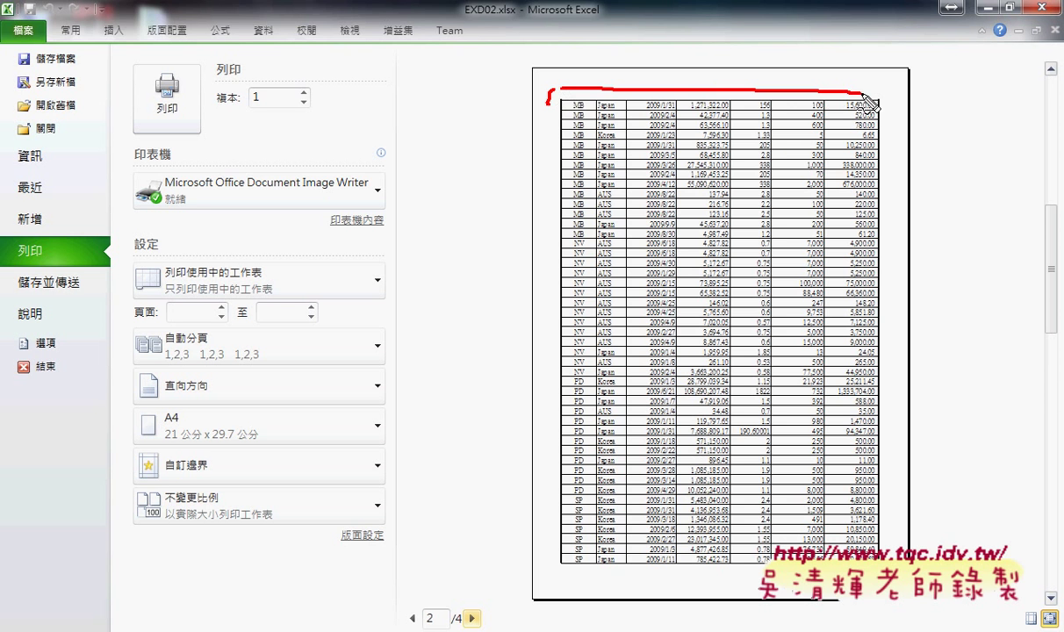
{"action": "mouse_move", "coordinate": [548, 103]}
{"action": "left_mouse_down"}
{"action": "mouse_move", "coordinate": [856, 114]}
{"action": "mouse_move", "coordinate": [794, 95]}
{"action": "left_mouse_up"}
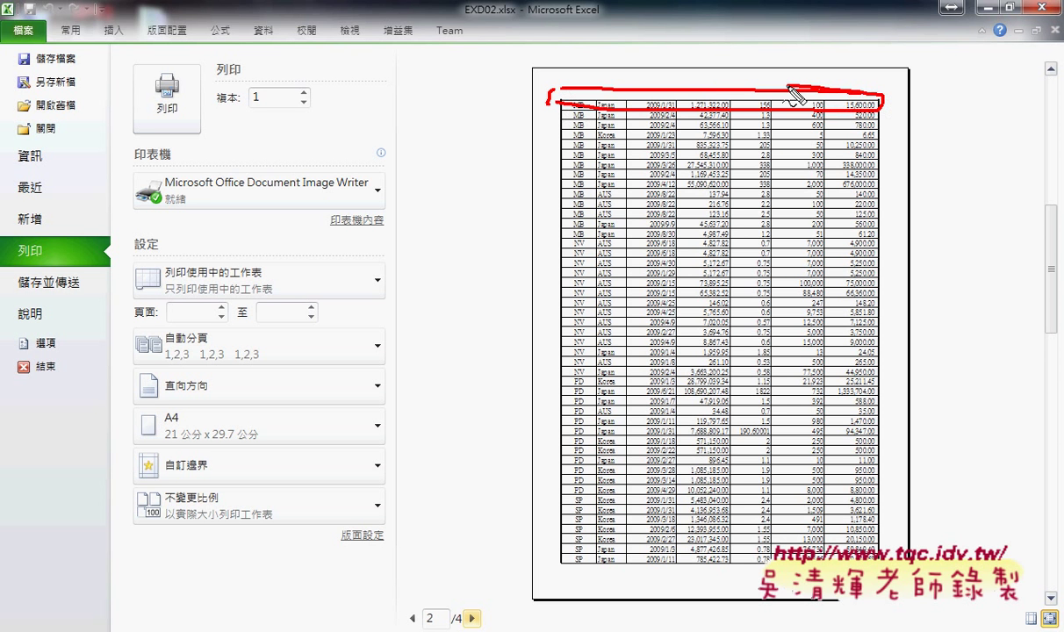
{"action": "key", "text": "Escape"}
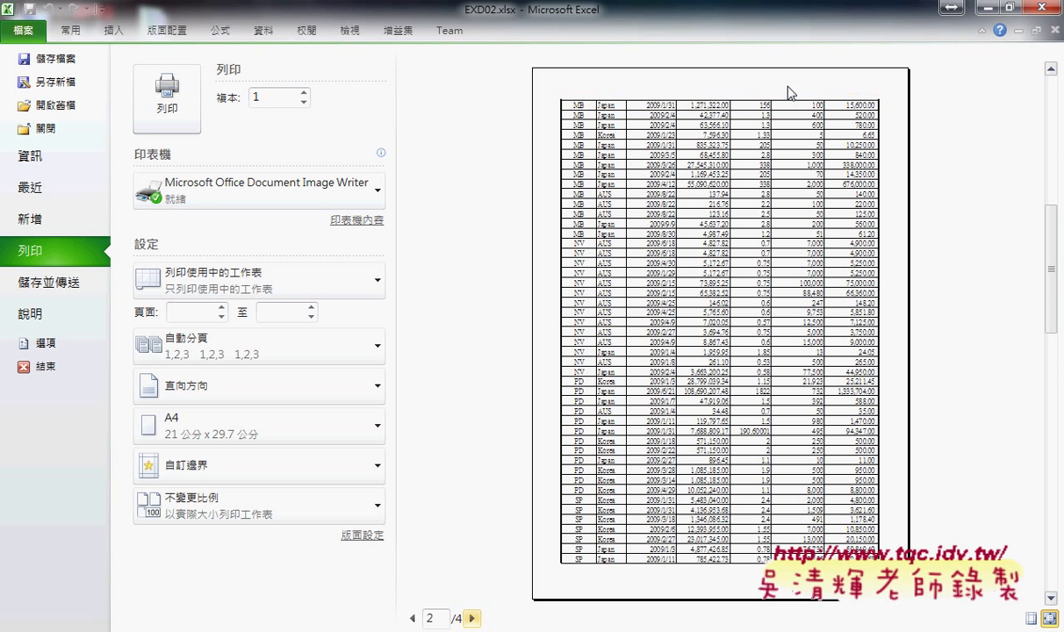
- Exit the preview and open Page Layout's Page Setup dialog, annotating its settings
{"action": "left_click", "coordinate": [80, 38]}
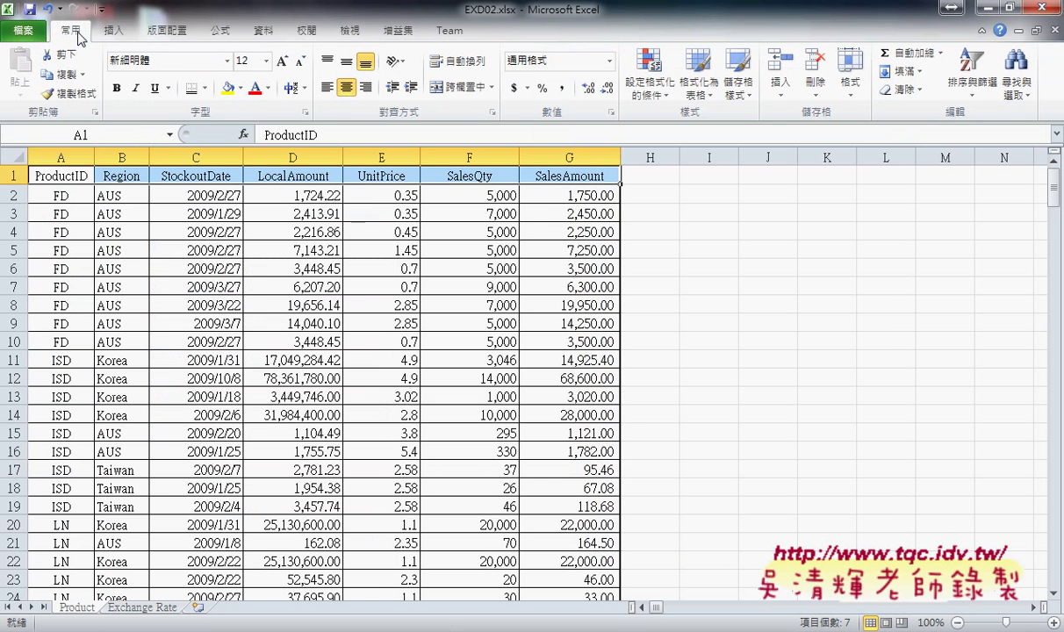
{"action": "left_click", "coordinate": [169, 37]}
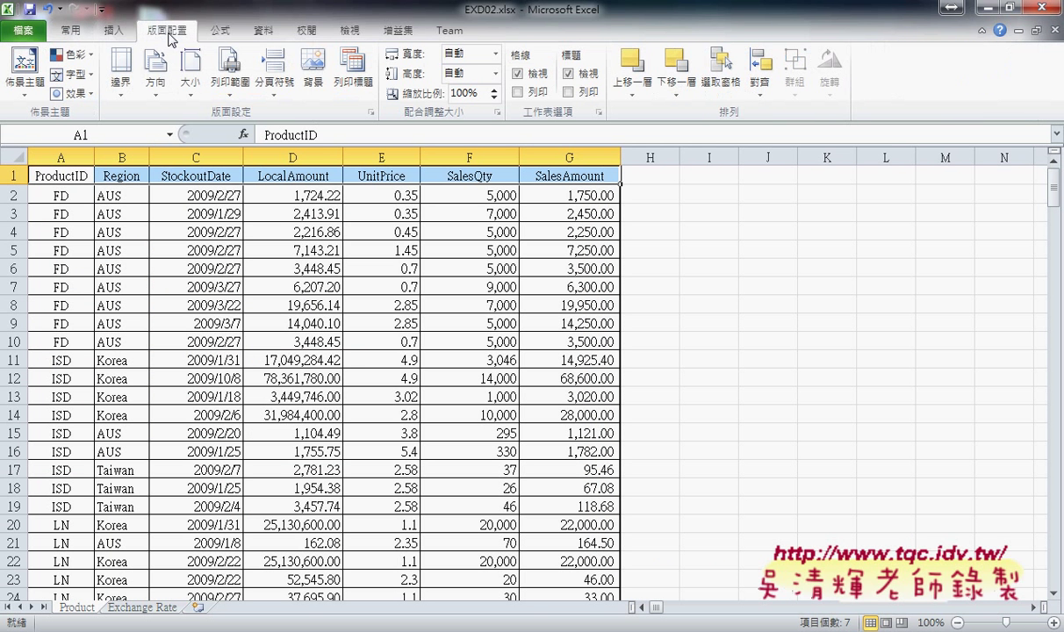
{"action": "left_click", "coordinate": [370, 114]}
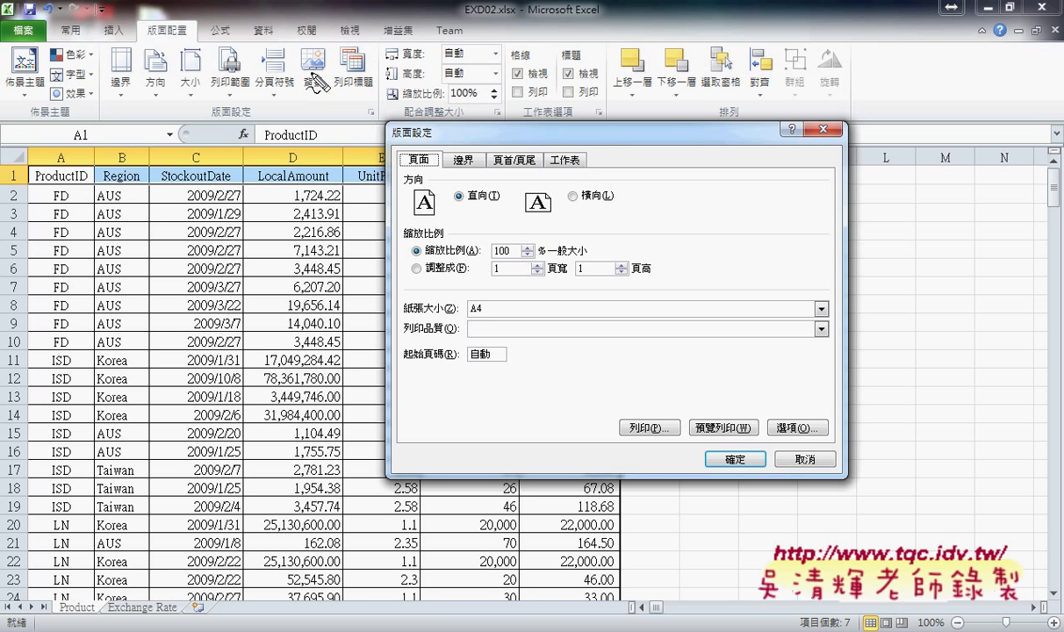
{"action": "left_click_drag", "start_coordinate": [249, 125], "coordinate": [244, 133]}
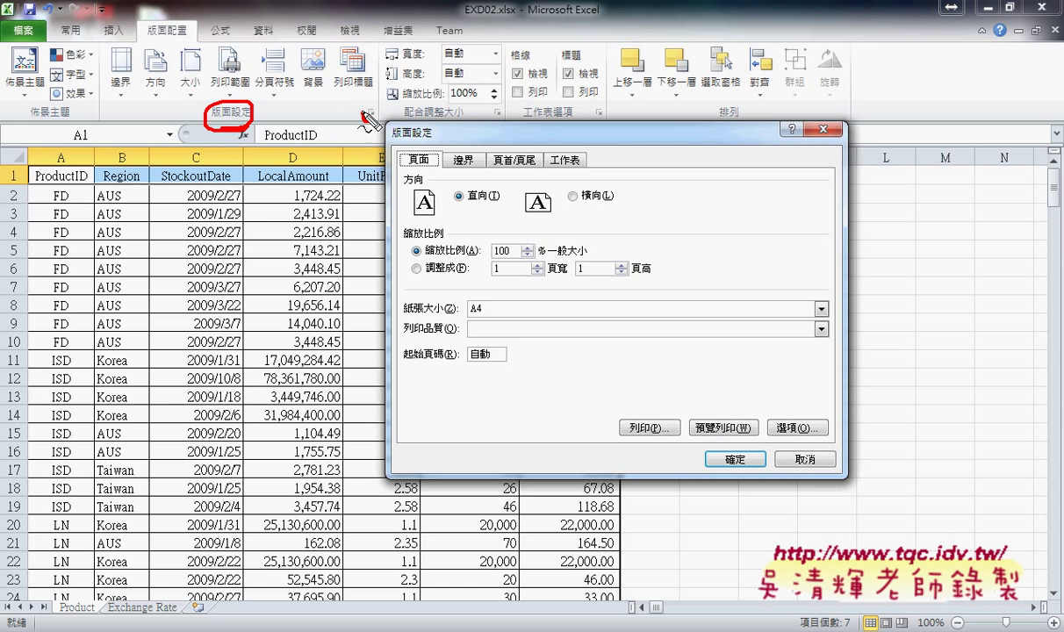
{"action": "left_click_drag", "start_coordinate": [366, 125], "coordinate": [479, 112]}
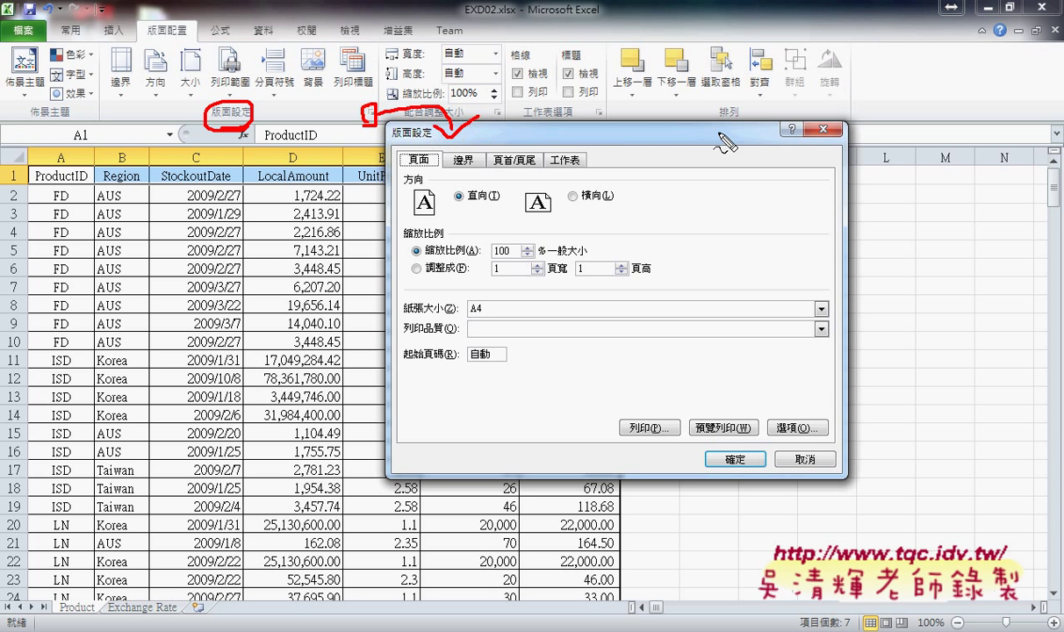
{"action": "mouse_move", "coordinate": [587, 173]}
{"action": "left_mouse_down"}
{"action": "mouse_move", "coordinate": [532, 173]}
{"action": "mouse_move", "coordinate": [593, 176]}
{"action": "left_mouse_up"}
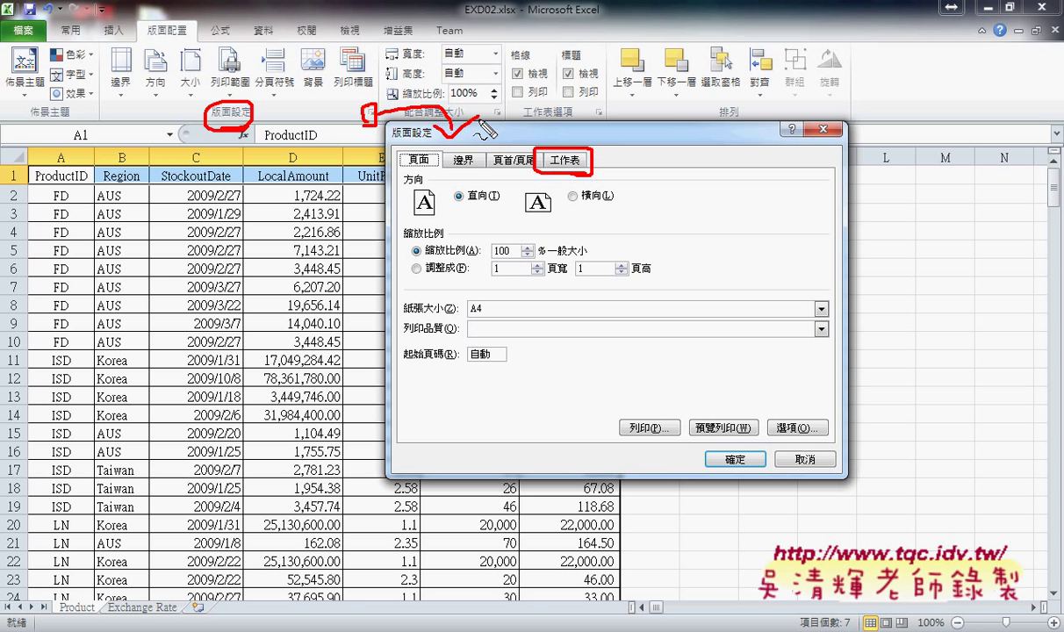
{"action": "left_click_drag", "start_coordinate": [452, 117], "coordinate": [567, 150]}
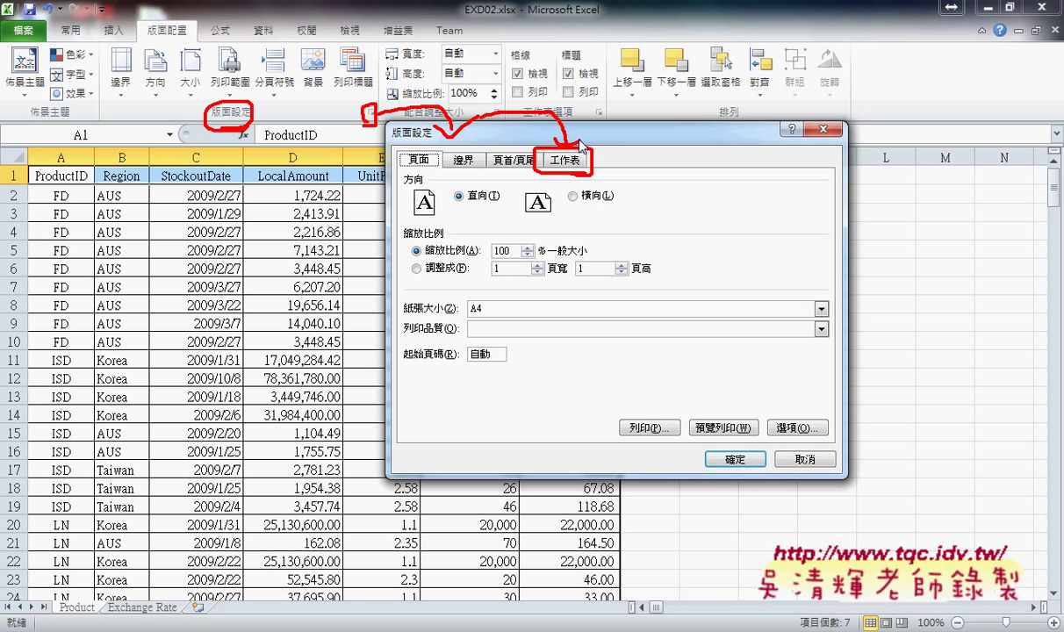
{"action": "key", "text": "Escape"}
- On the Sheet tab, set Rows to repeat at top to $1:$1
{"action": "left_click", "coordinate": [566, 161]}
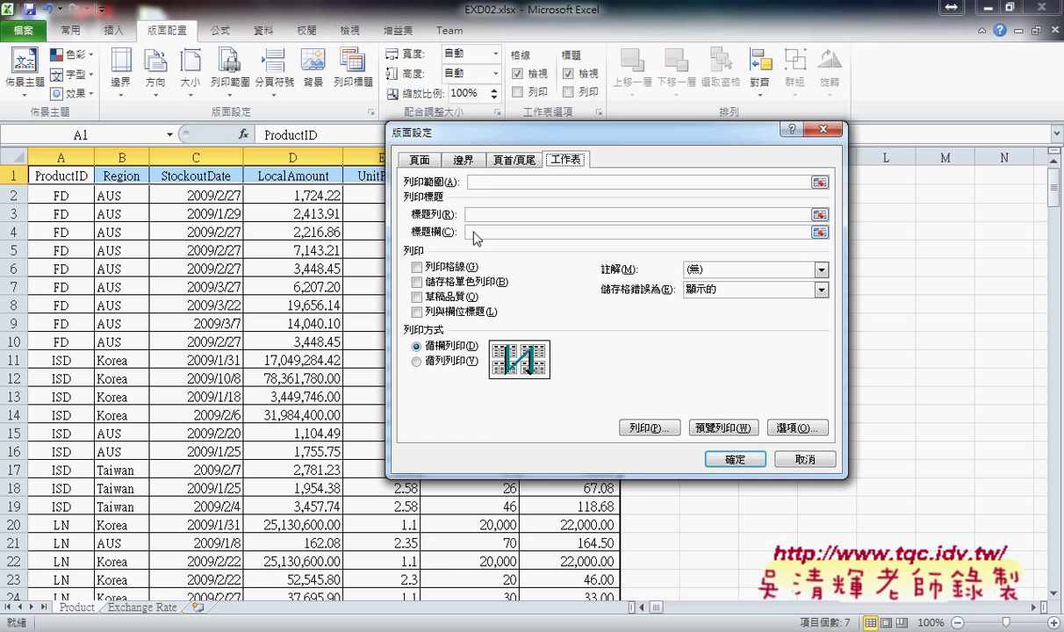
{"action": "left_click", "coordinate": [481, 216]}
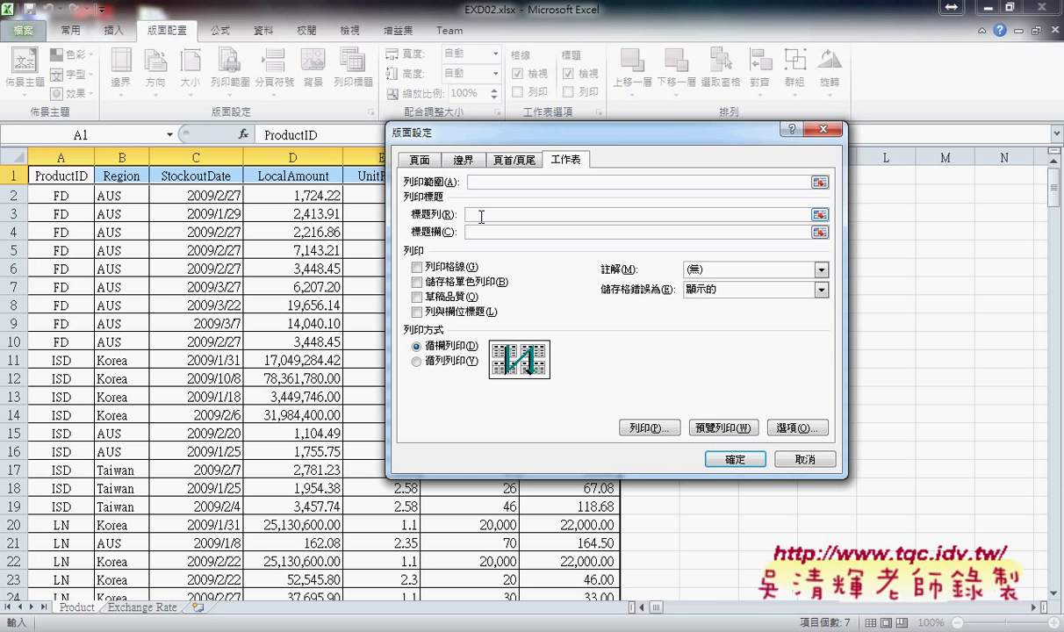
{"action": "left_click_drag", "start_coordinate": [465, 133], "coordinate": [314, 239]}
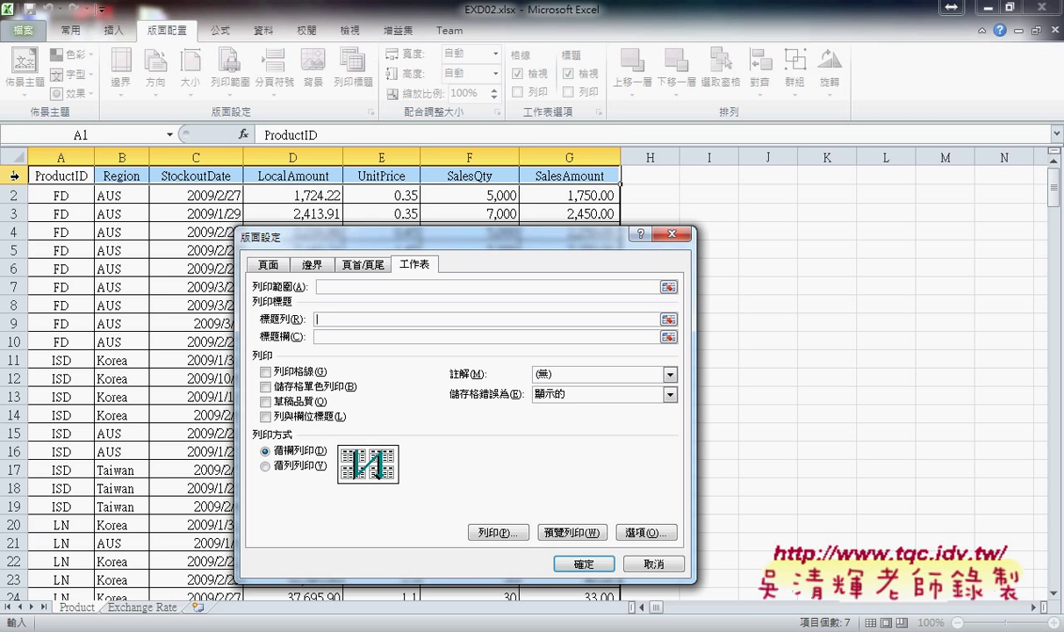
{"action": "left_click", "coordinate": [14, 176]}
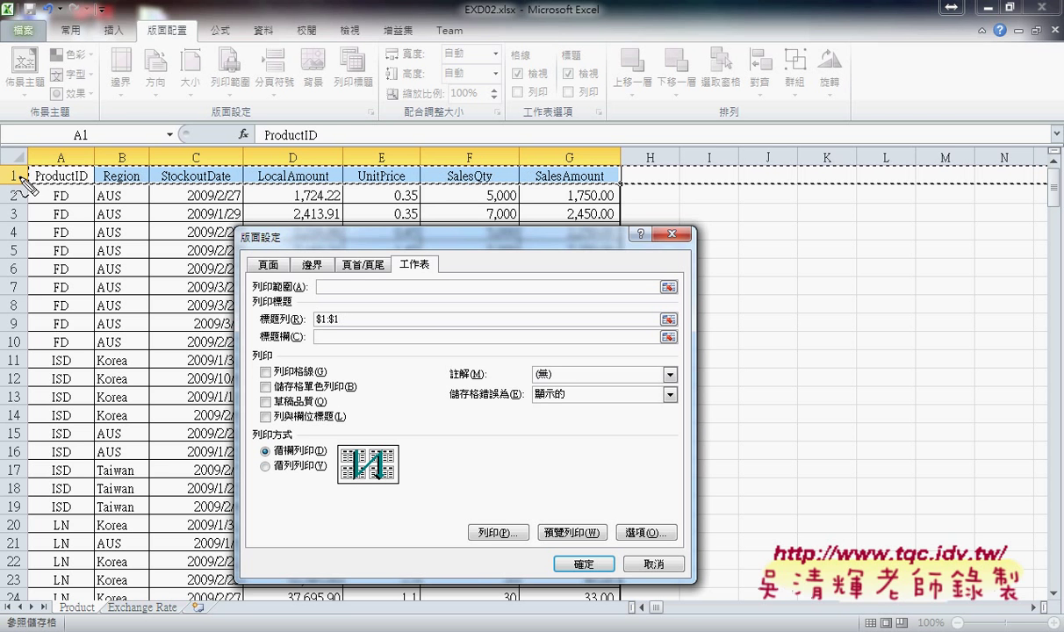
{"action": "mouse_move", "coordinate": [28, 155]}
{"action": "left_mouse_down"}
{"action": "mouse_move", "coordinate": [30, 186]}
{"action": "mouse_move", "coordinate": [256, 313]}
{"action": "left_mouse_up"}
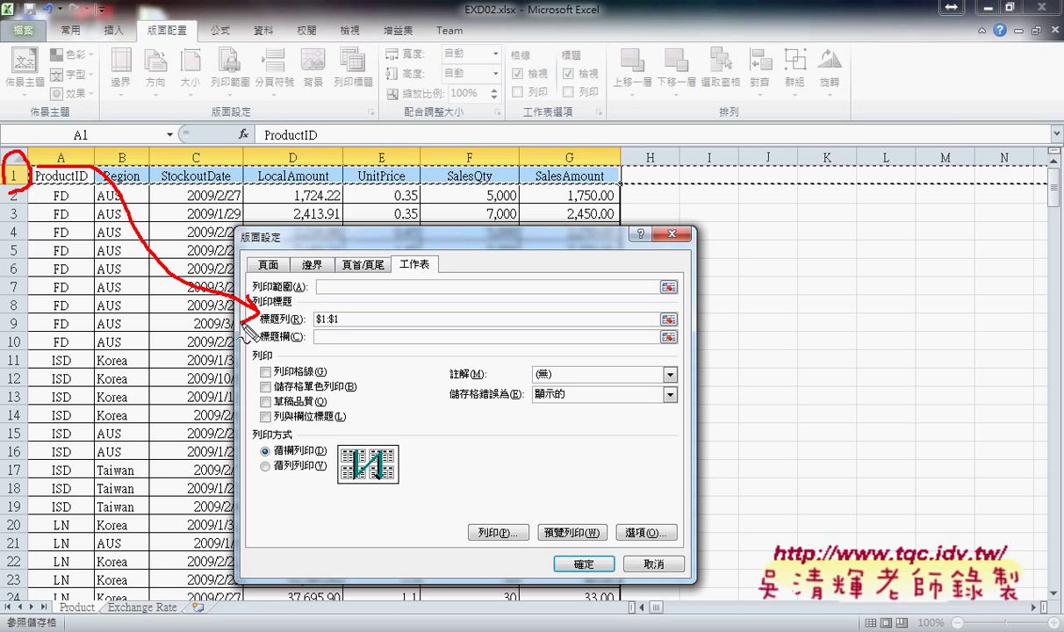
{"action": "left_click_drag", "start_coordinate": [342, 331], "coordinate": [313, 331]}
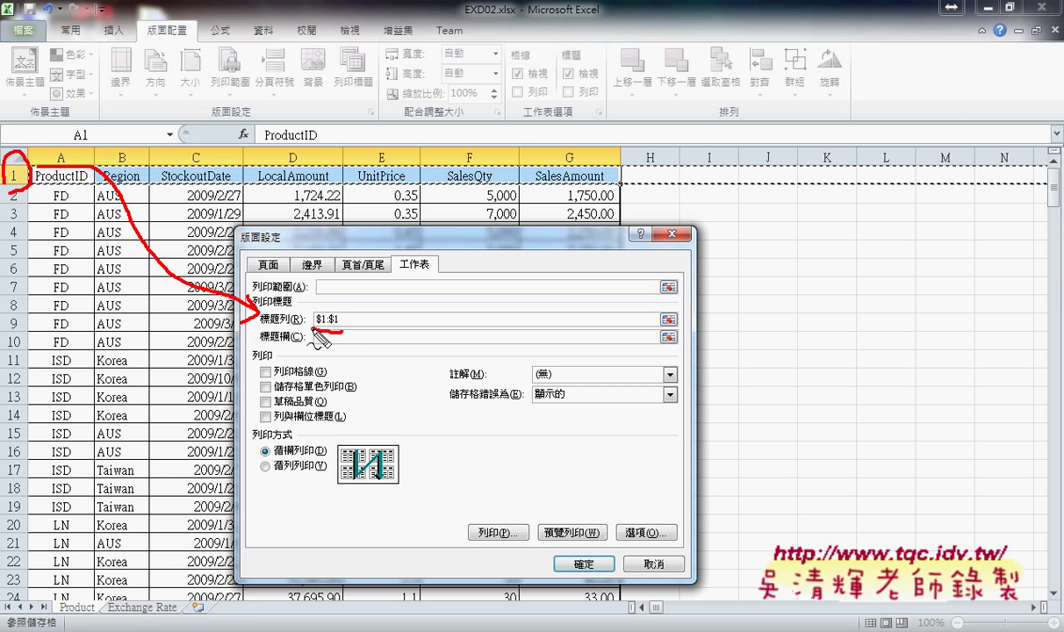
{"action": "left_click_drag", "start_coordinate": [405, 283], "coordinate": [385, 314]}
{"action": "left_click_drag", "start_coordinate": [395, 275], "coordinate": [395, 322]}
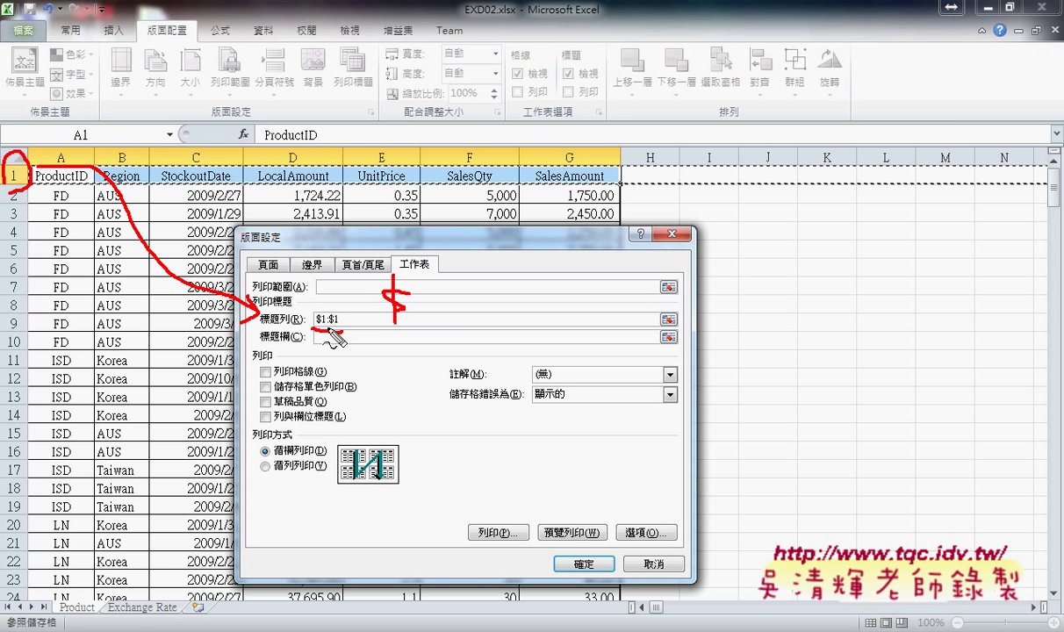
{"action": "left_click_drag", "start_coordinate": [408, 279], "coordinate": [411, 322]}
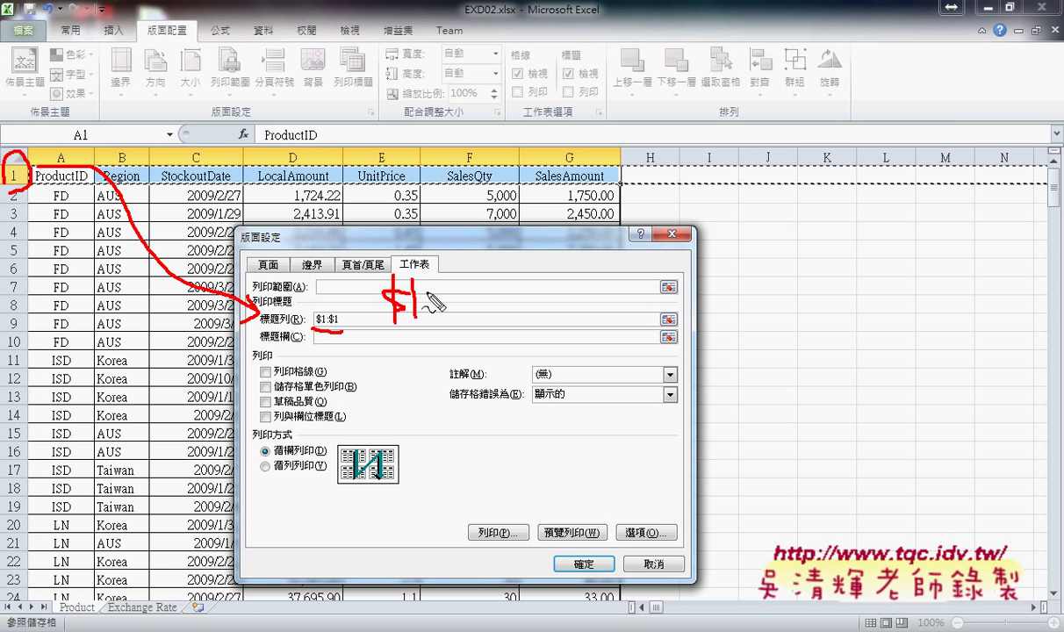
{"action": "left_click", "coordinate": [432, 293]}
{"action": "left_click", "coordinate": [432, 304]}
{"action": "mouse_move", "coordinate": [461, 288]}
{"action": "left_mouse_down"}
{"action": "mouse_move", "coordinate": [449, 304]}
{"action": "mouse_move", "coordinate": [476, 317]}
{"action": "left_mouse_up"}
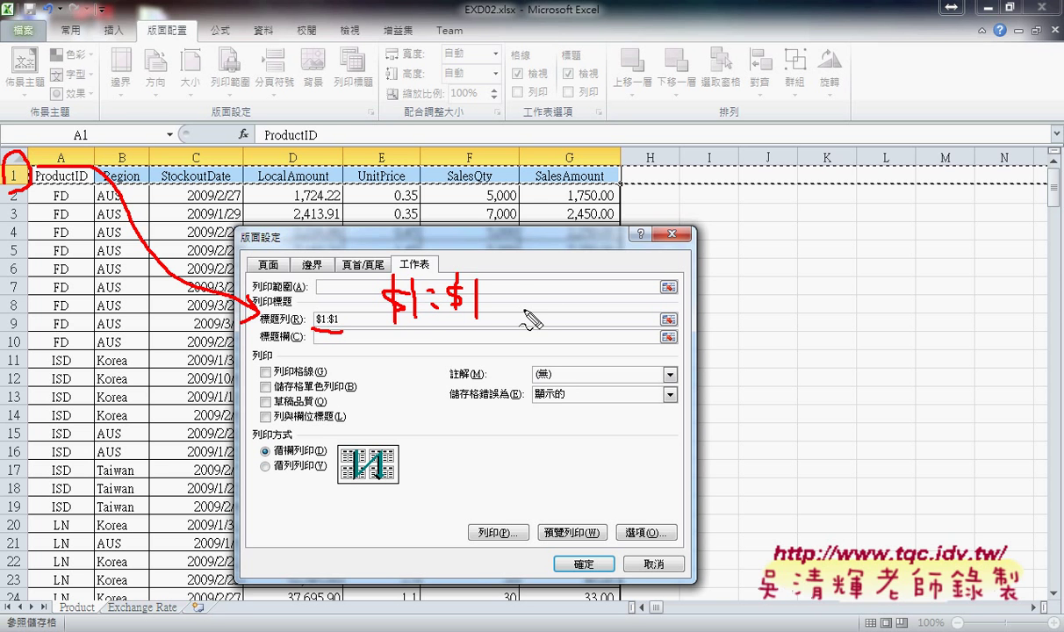
{"action": "key", "text": "Escape"}
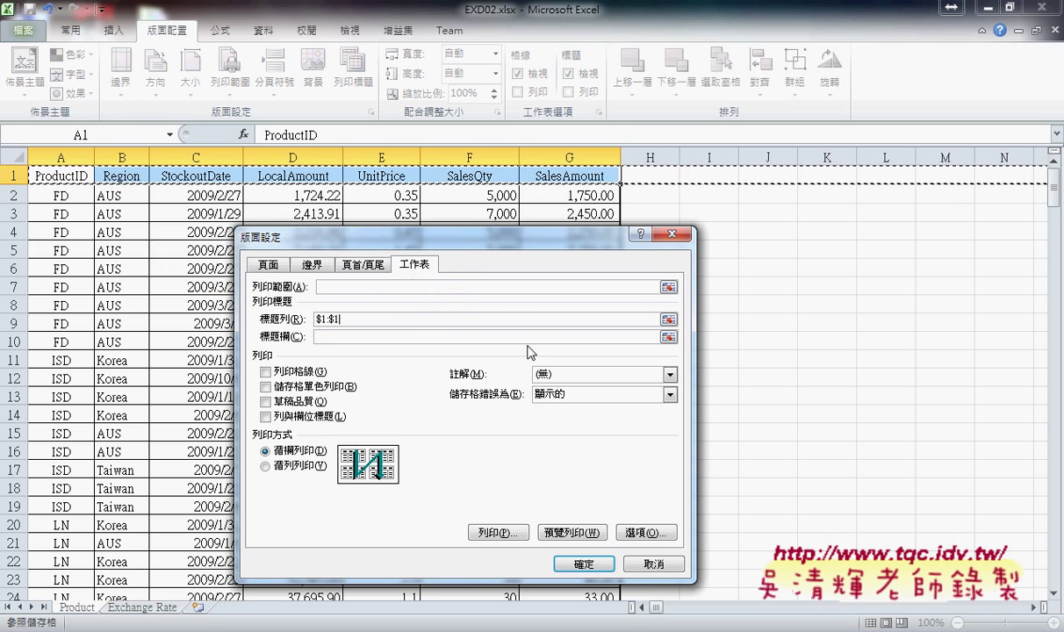
- Page through the print preview to confirm row 1 repeats on every page, then return to the worksheet
{"action": "left_click", "coordinate": [584, 535]}
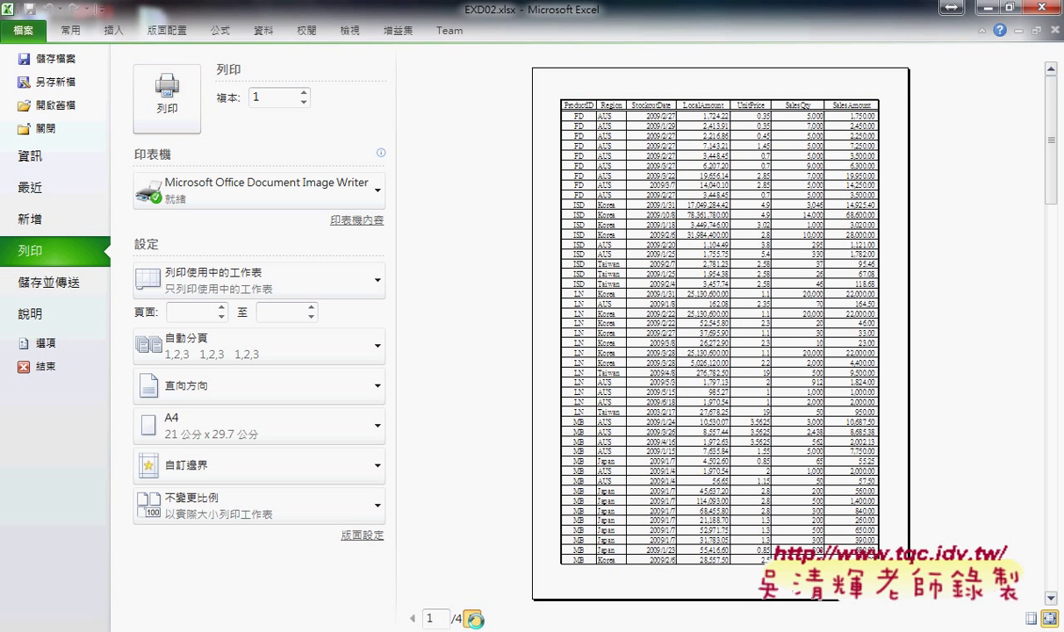
{"action": "left_click", "coordinate": [473, 618]}
{"action": "left_click", "coordinate": [473, 618]}
{"action": "left_click", "coordinate": [473, 619]}
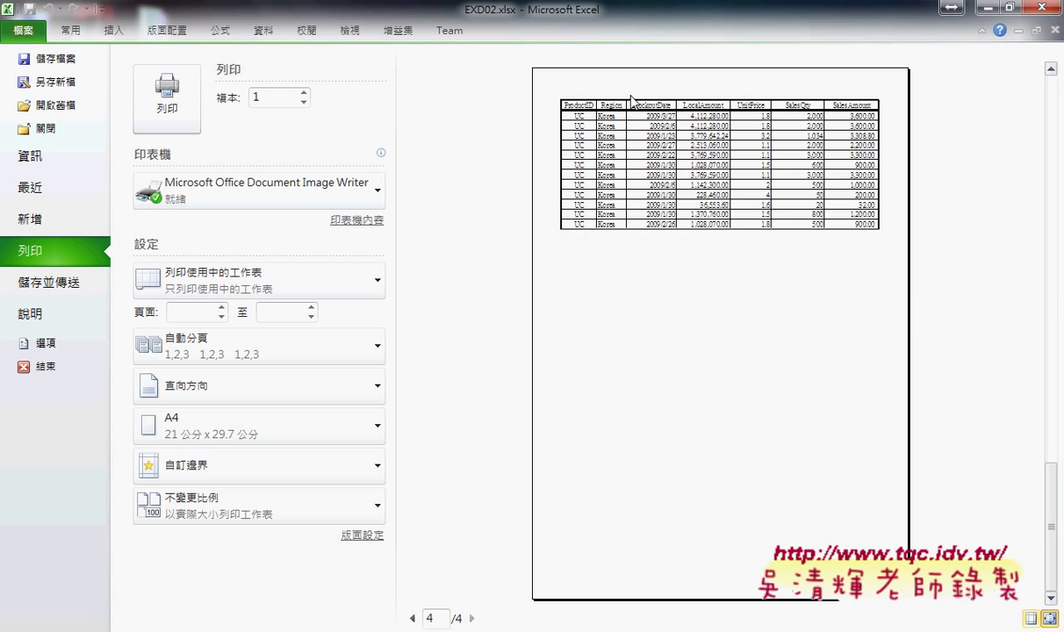
{"action": "left_click", "coordinate": [412, 620]}
{"action": "left_click", "coordinate": [413, 620]}
{"action": "left_click", "coordinate": [413, 620]}
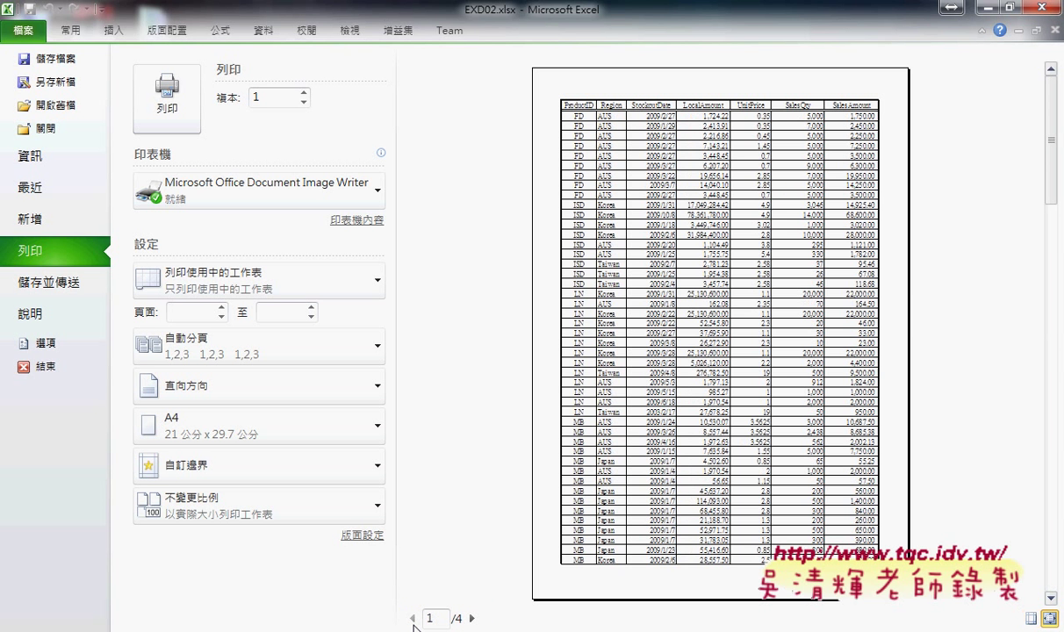
{"action": "left_click", "coordinate": [73, 39]}
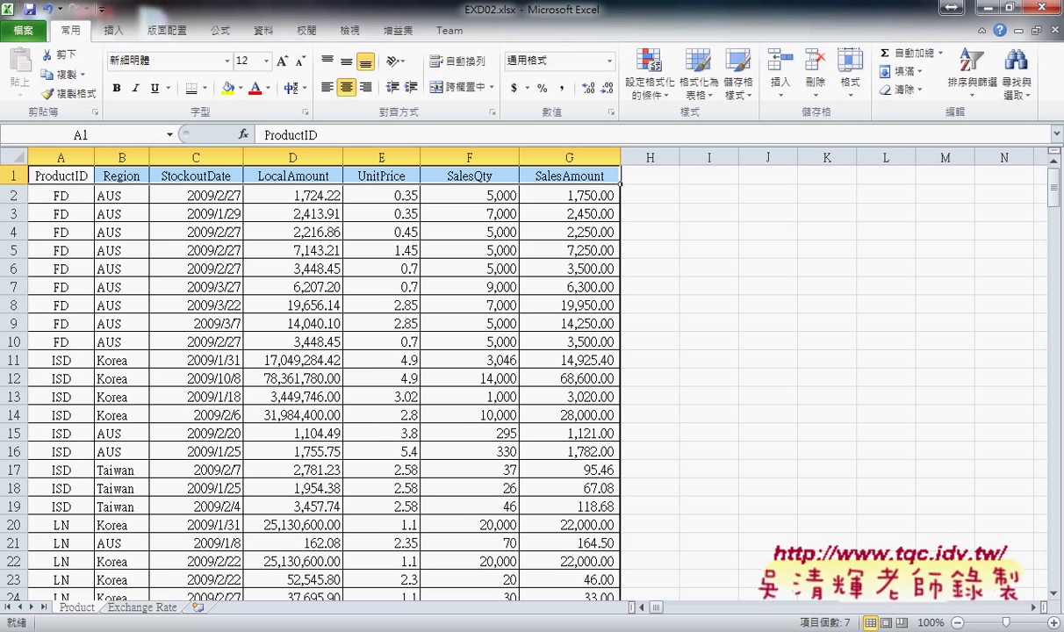
{"action": "key", "text": "alt+Tab"}
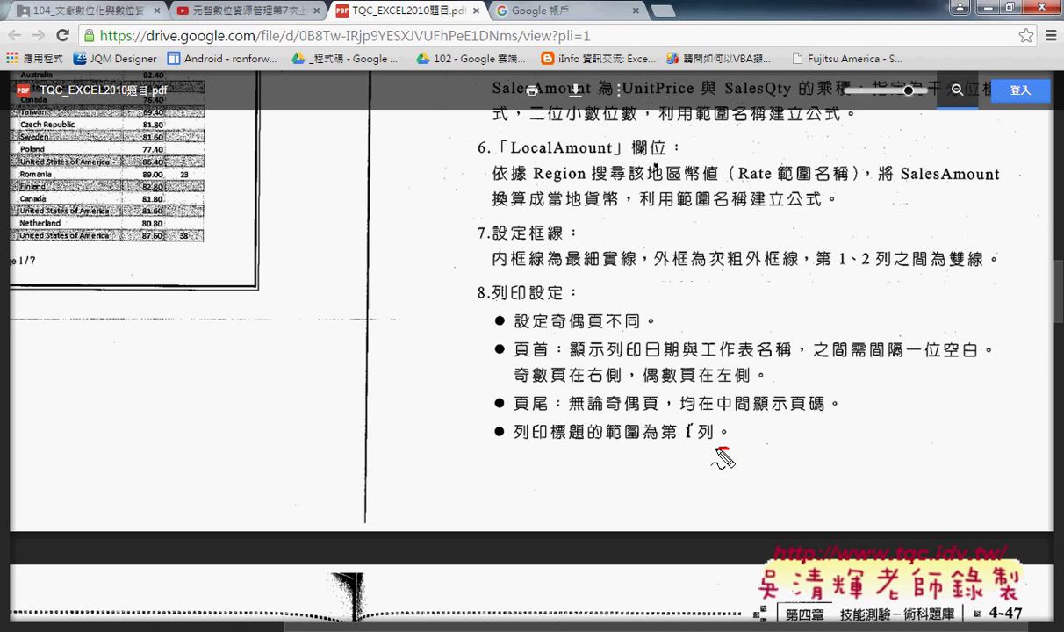
{"action": "left_click_drag", "start_coordinate": [716, 444], "coordinate": [727, 448]}
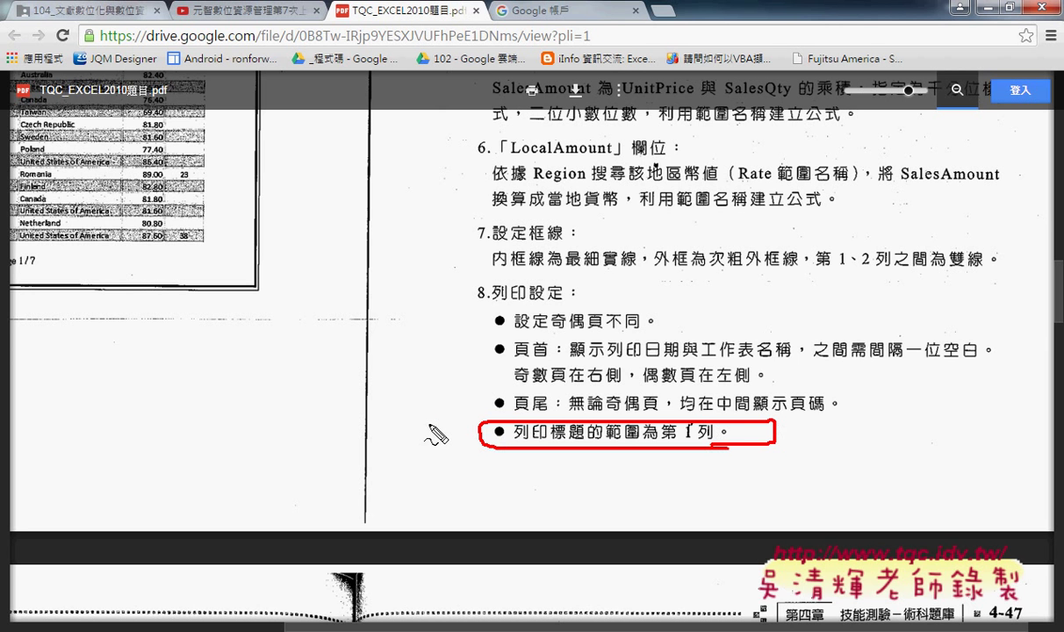
{"action": "left_click_drag", "start_coordinate": [430, 424], "coordinate": [486, 416]}
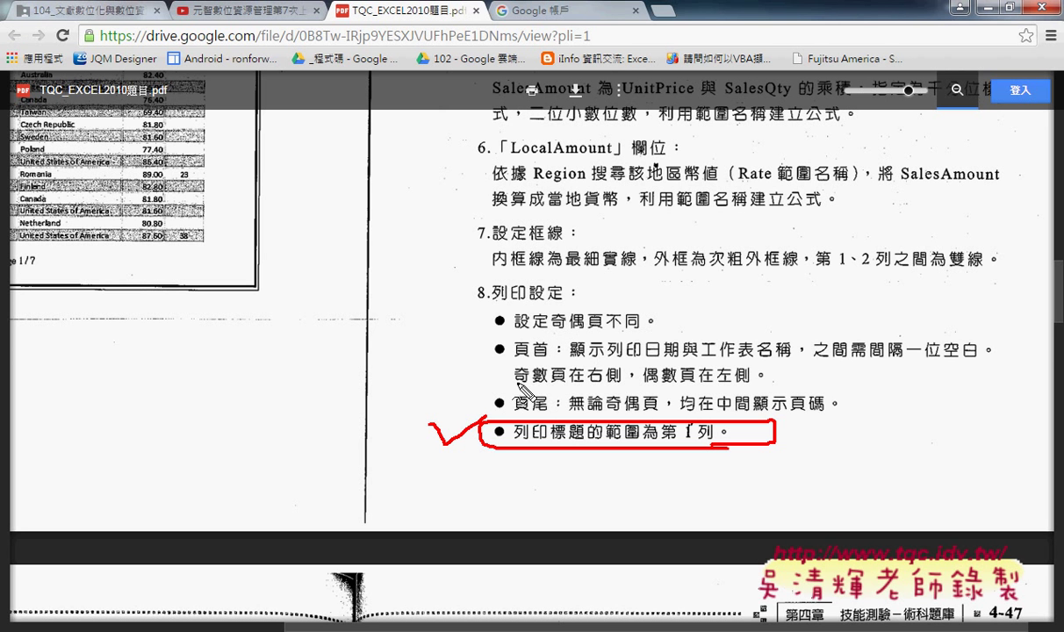
{"action": "left_click_drag", "start_coordinate": [591, 384], "coordinate": [619, 384]}
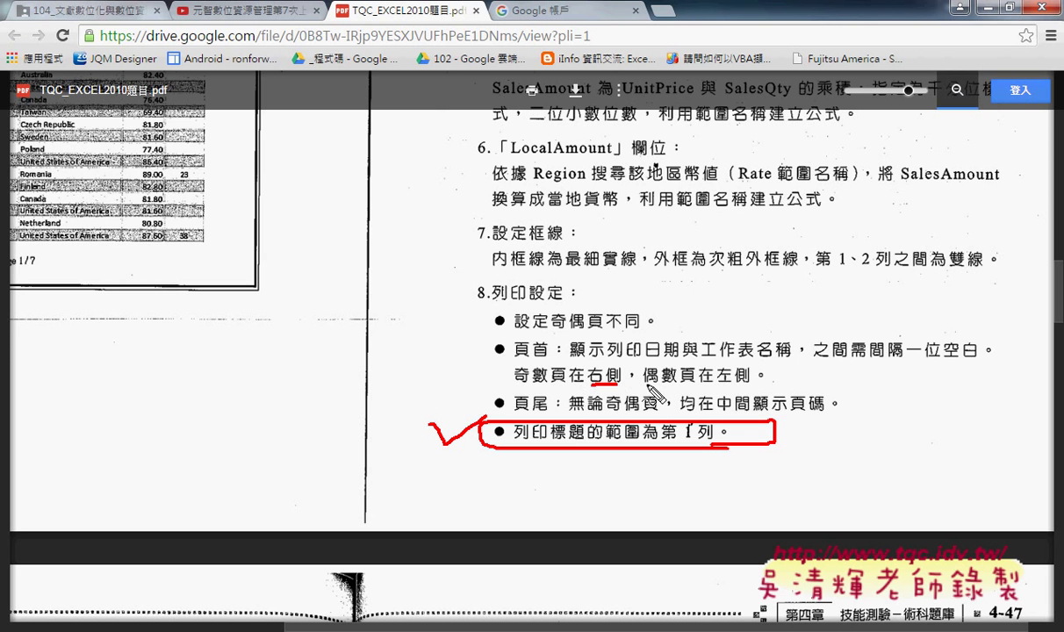
{"action": "left_click_drag", "start_coordinate": [729, 384], "coordinate": [761, 383]}
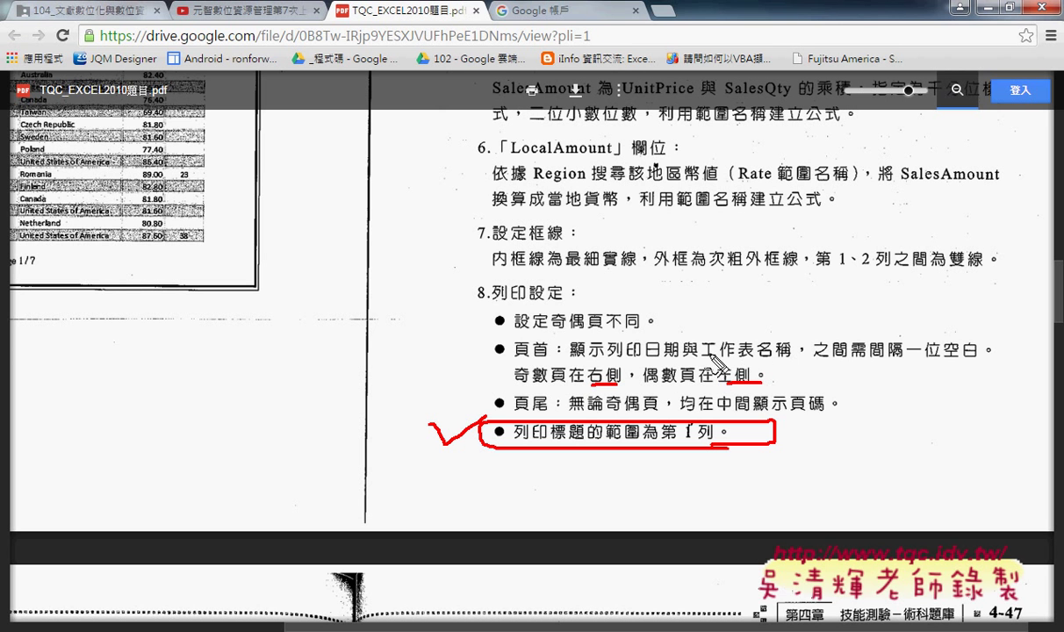
{"action": "left_click_drag", "start_coordinate": [620, 360], "coordinate": [773, 359]}
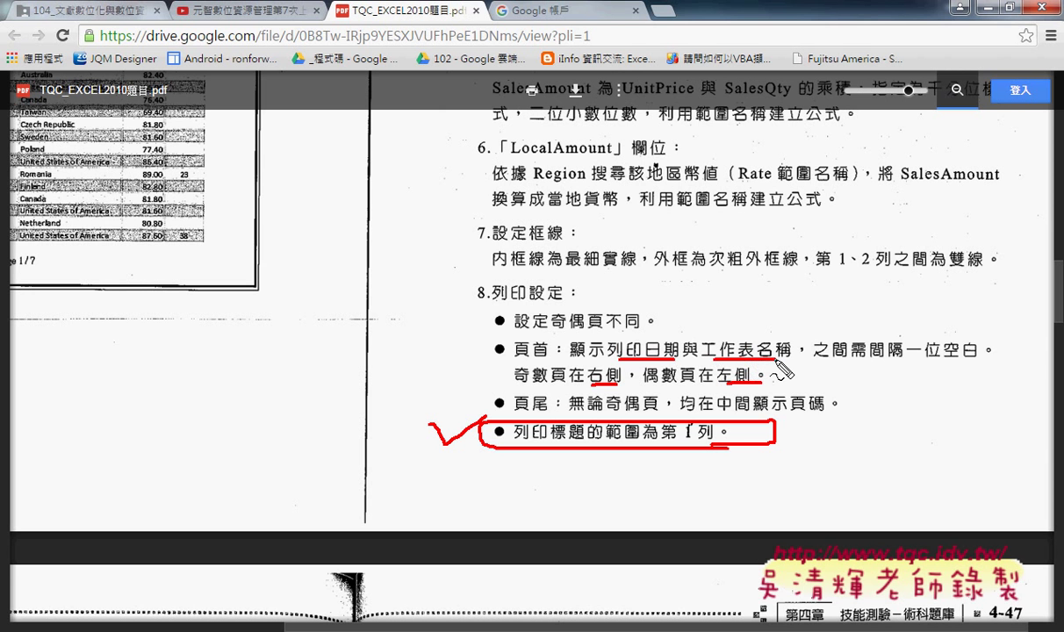
{"action": "left_click_drag", "start_coordinate": [918, 359], "coordinate": [985, 359]}
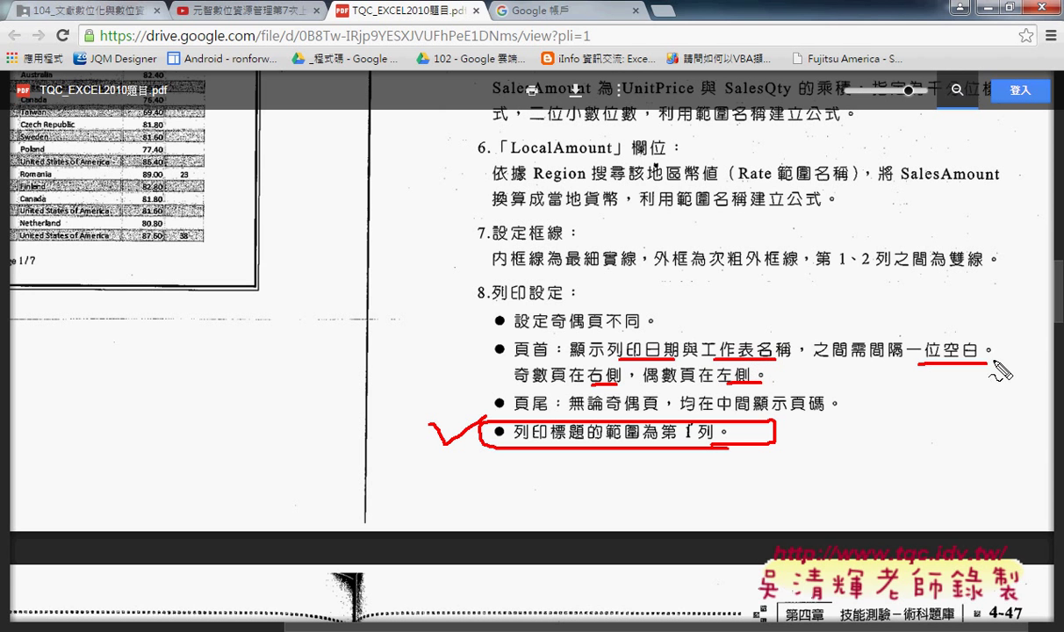
{"action": "key", "text": "Escape"}
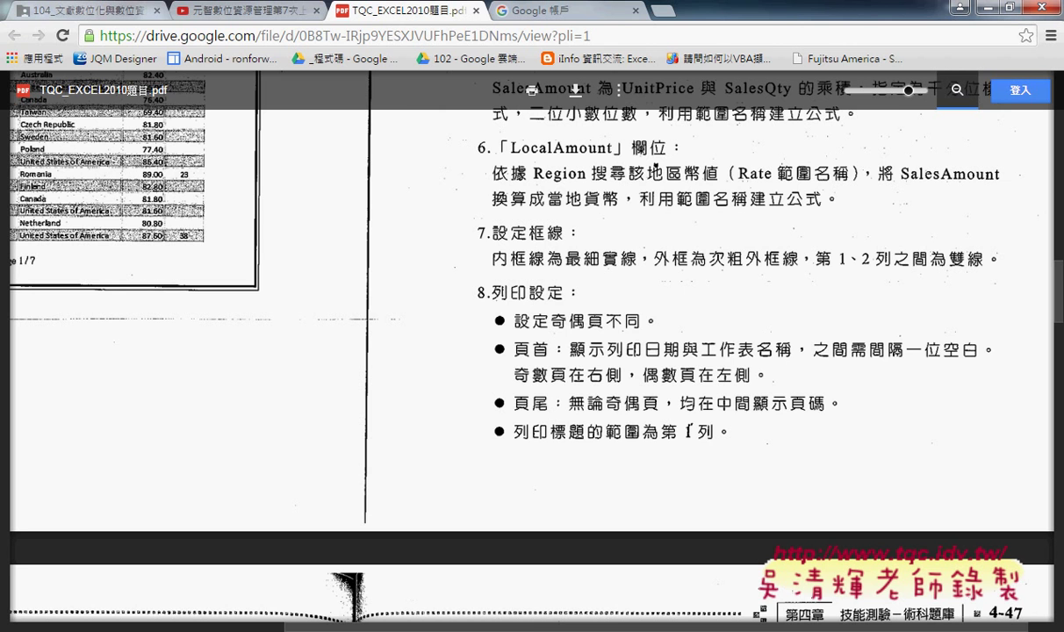
- Open Page Setup for EXD02.xlsx, confirm rows $1:$1 repeat, and reach the Header/Footer settings
{"action": "mouse_move", "coordinate": [327, 628]}
{"action": "left_click", "coordinate": [294, 555]}
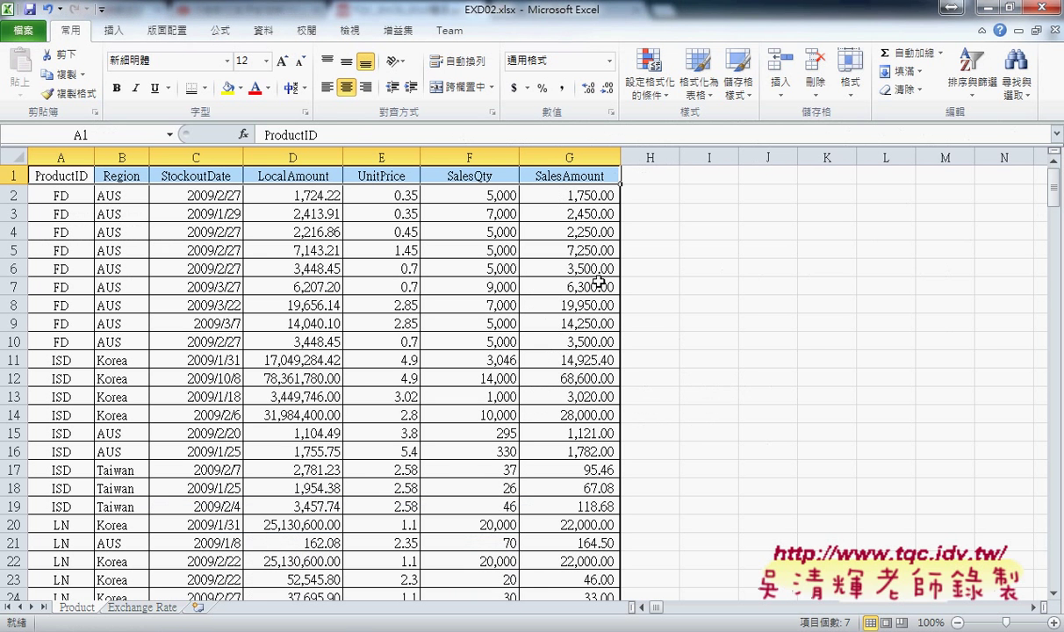
{"action": "left_click", "coordinate": [180, 37]}
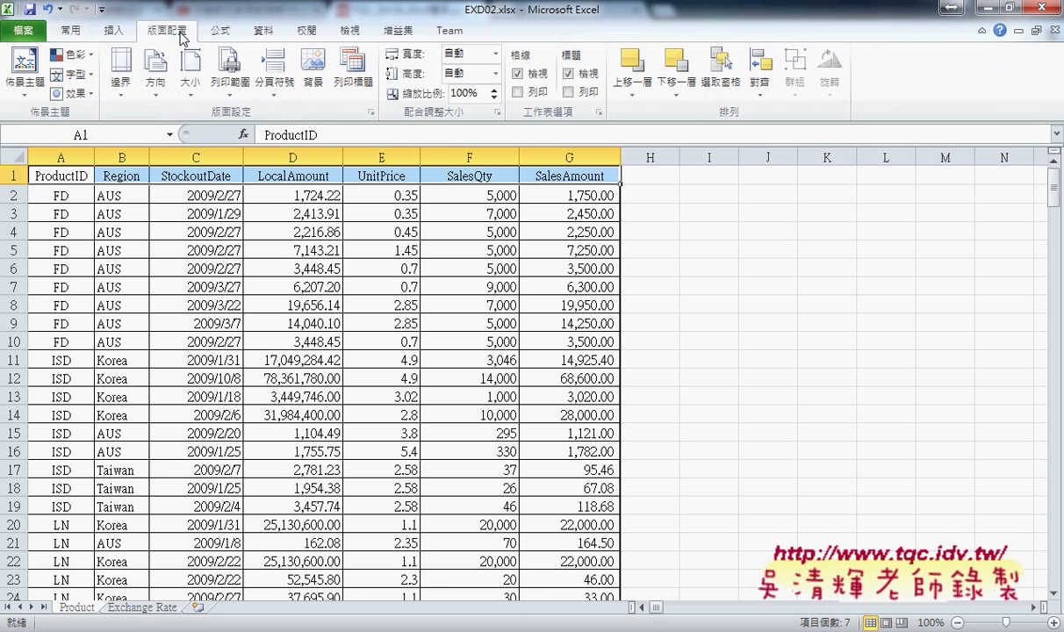
{"action": "left_click", "coordinate": [370, 111]}
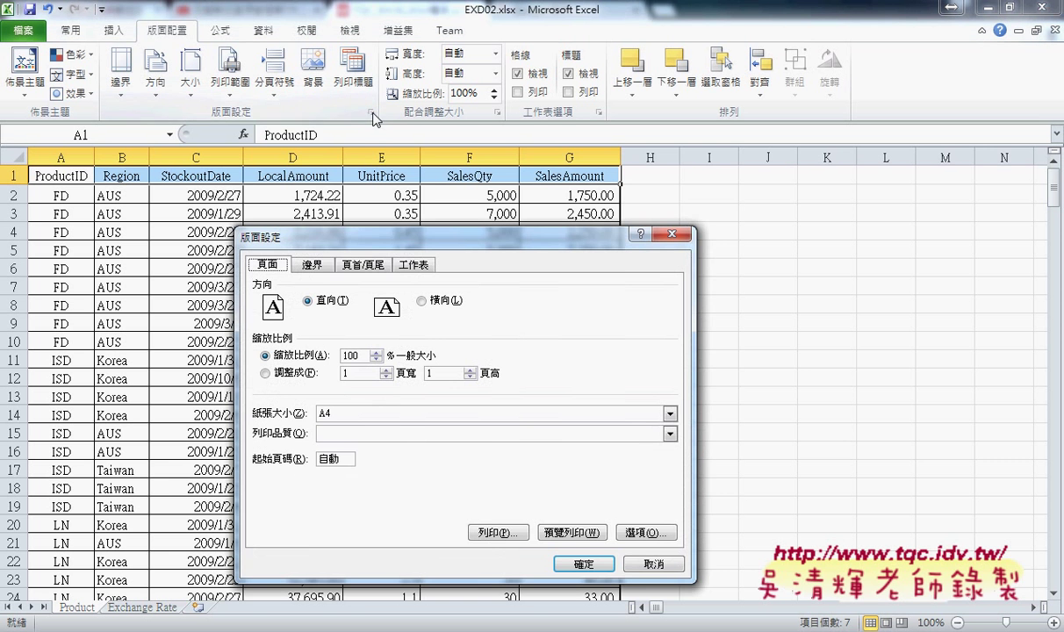
{"action": "left_click_drag", "start_coordinate": [456, 243], "coordinate": [490, 146]}
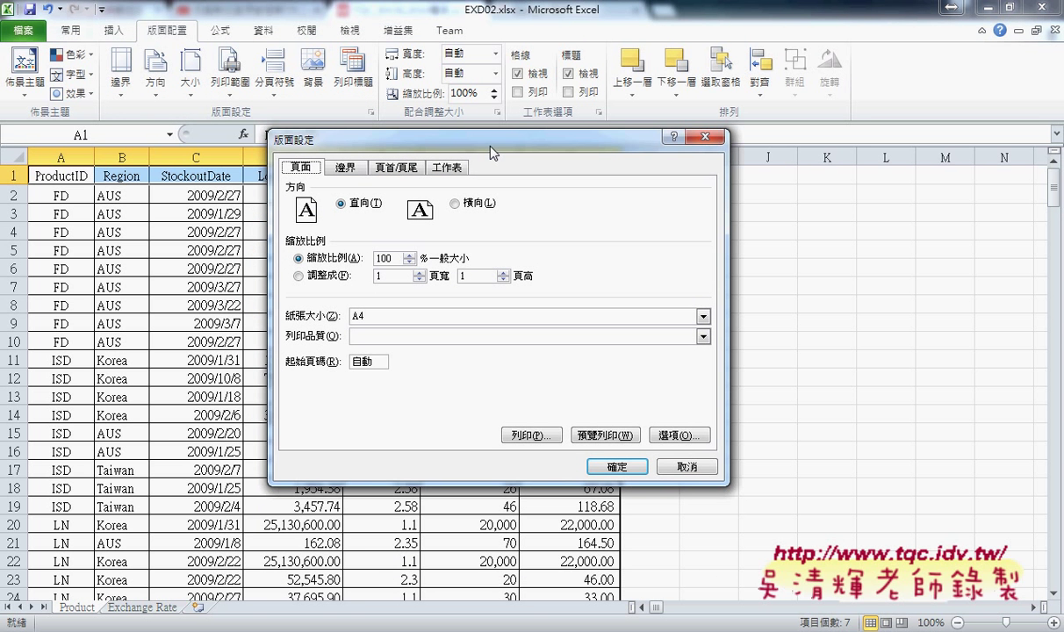
{"action": "left_click", "coordinate": [448, 168]}
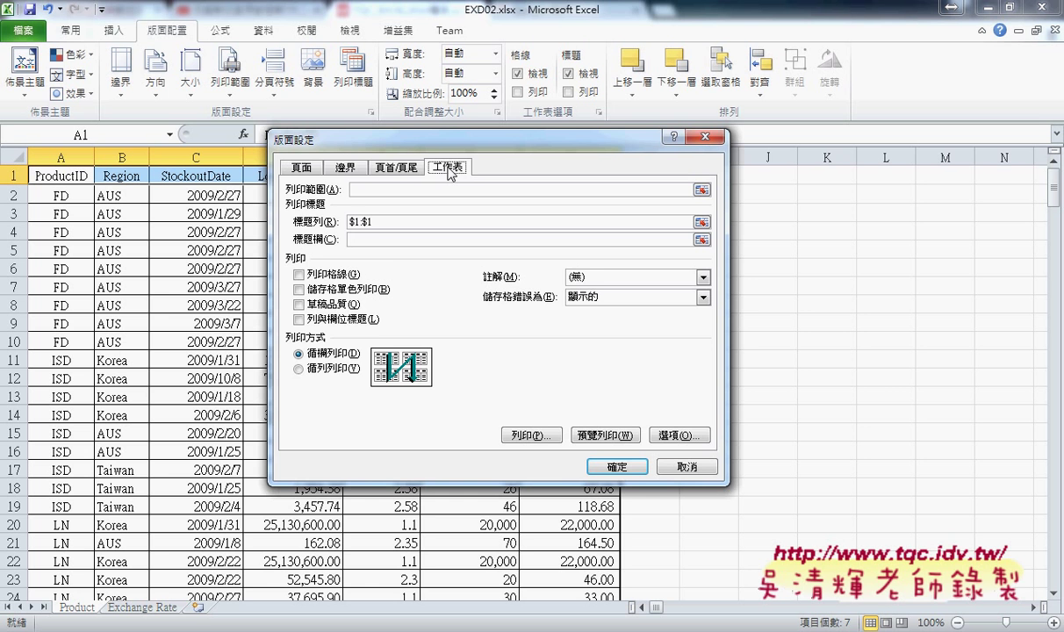
{"action": "left_click", "coordinate": [302, 168]}
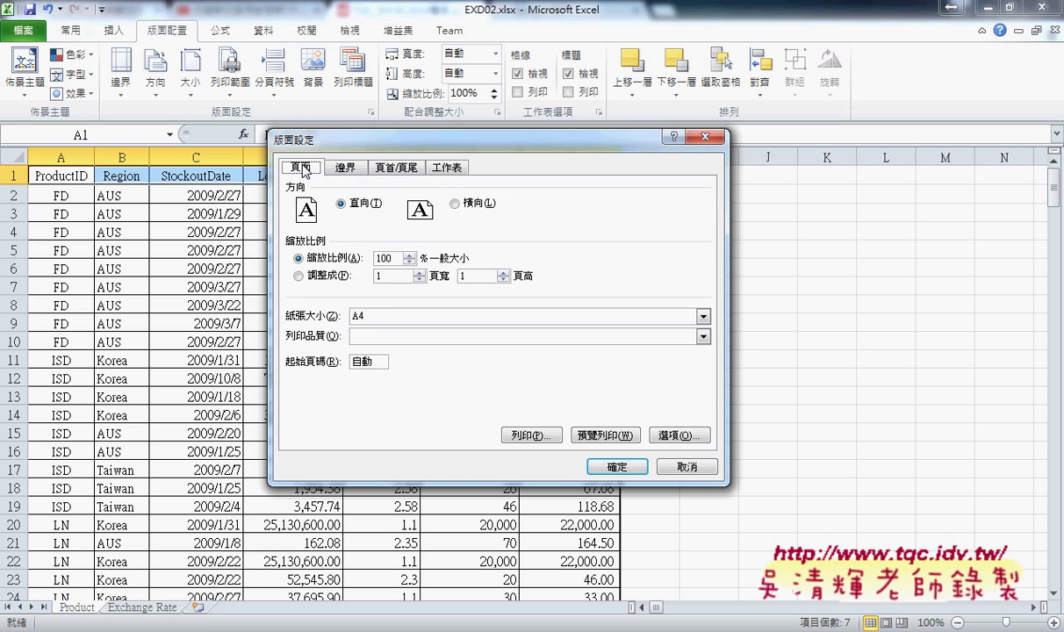
{"action": "left_click", "coordinate": [346, 167]}
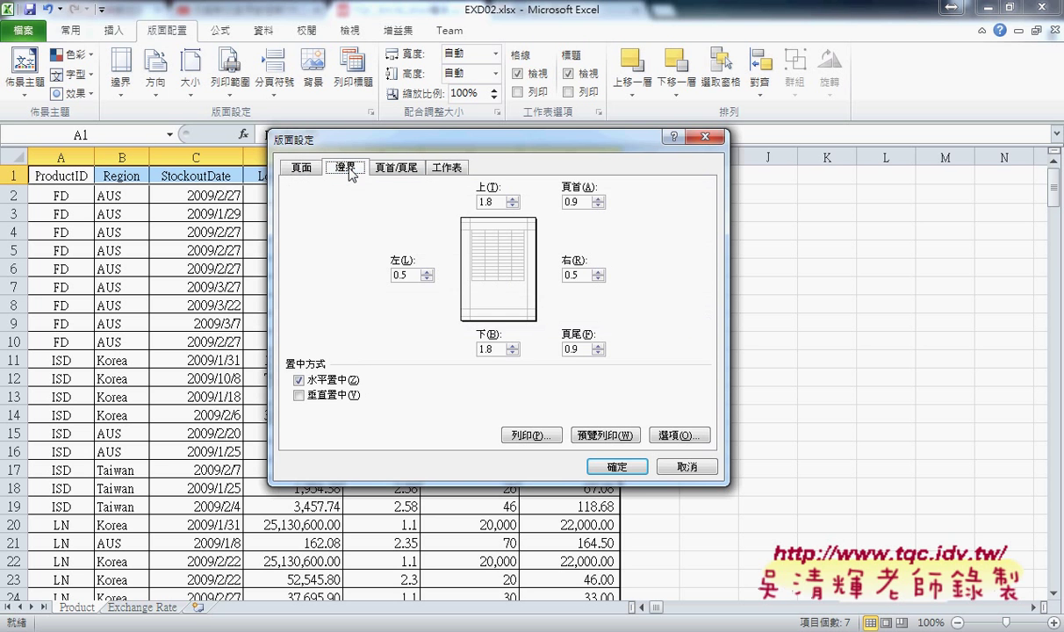
{"action": "left_click", "coordinate": [397, 172]}
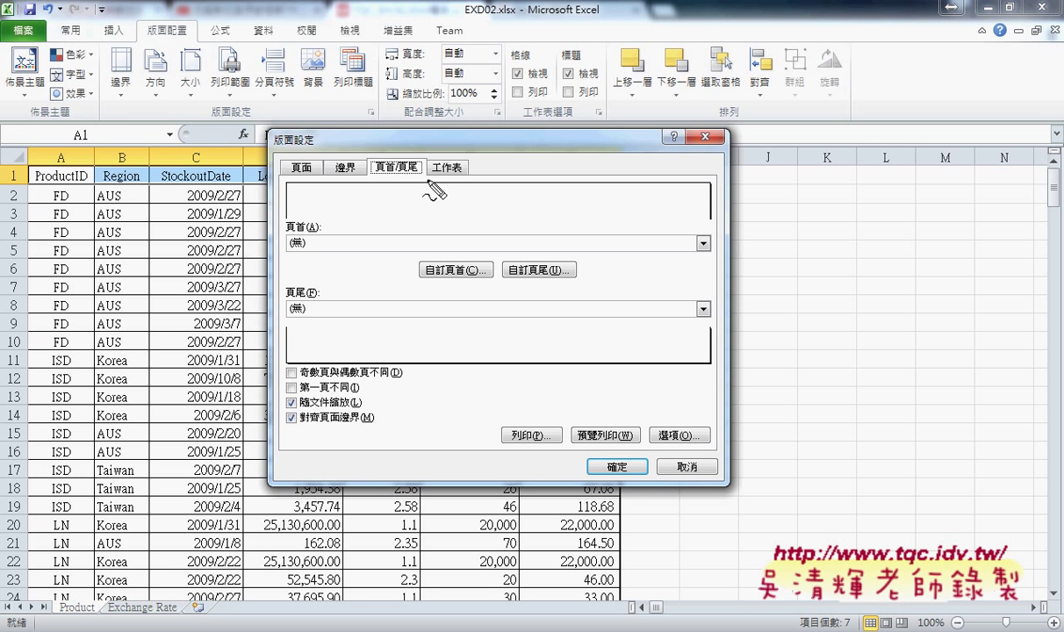
- Tick Different odd and even pages in the Header/Footer settings
{"action": "left_click_drag", "start_coordinate": [368, 180], "coordinate": [419, 181]}
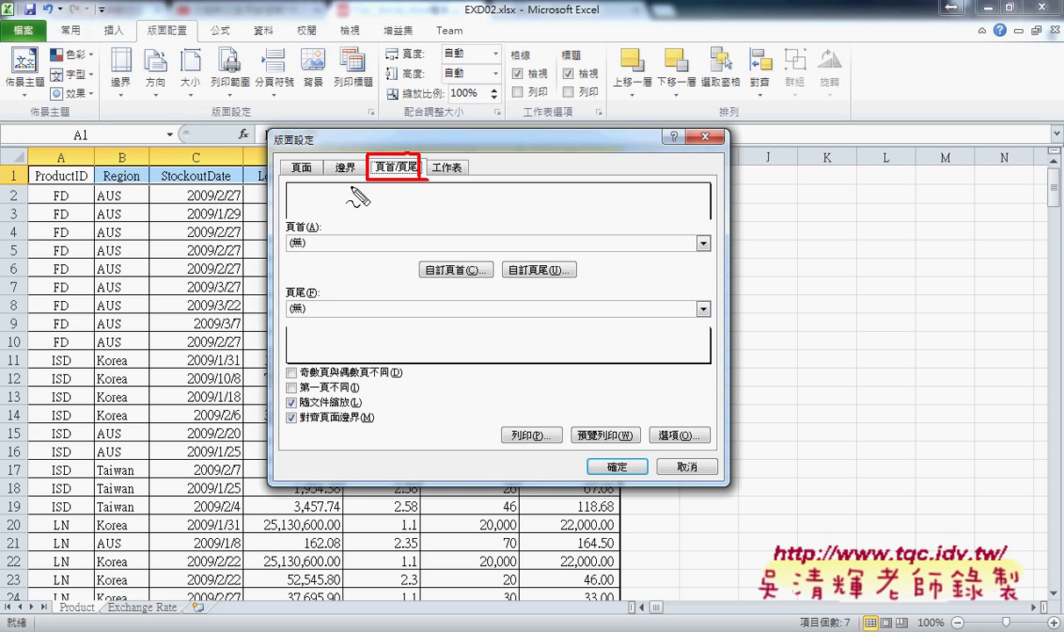
{"action": "left_click_drag", "start_coordinate": [354, 159], "coordinate": [250, 355]}
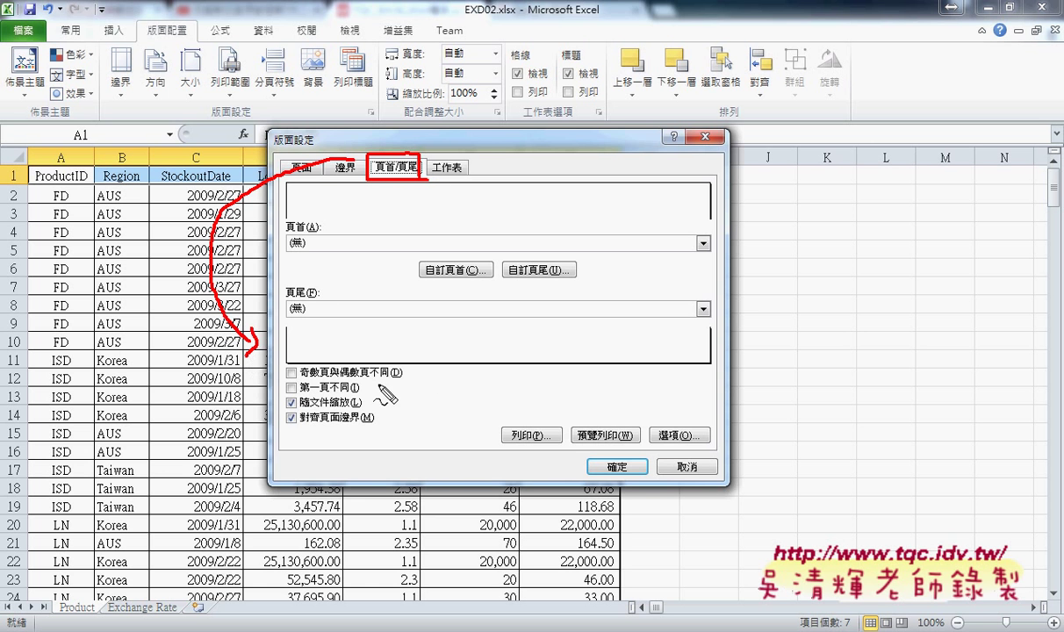
{"action": "left_click_drag", "start_coordinate": [417, 384], "coordinate": [287, 374]}
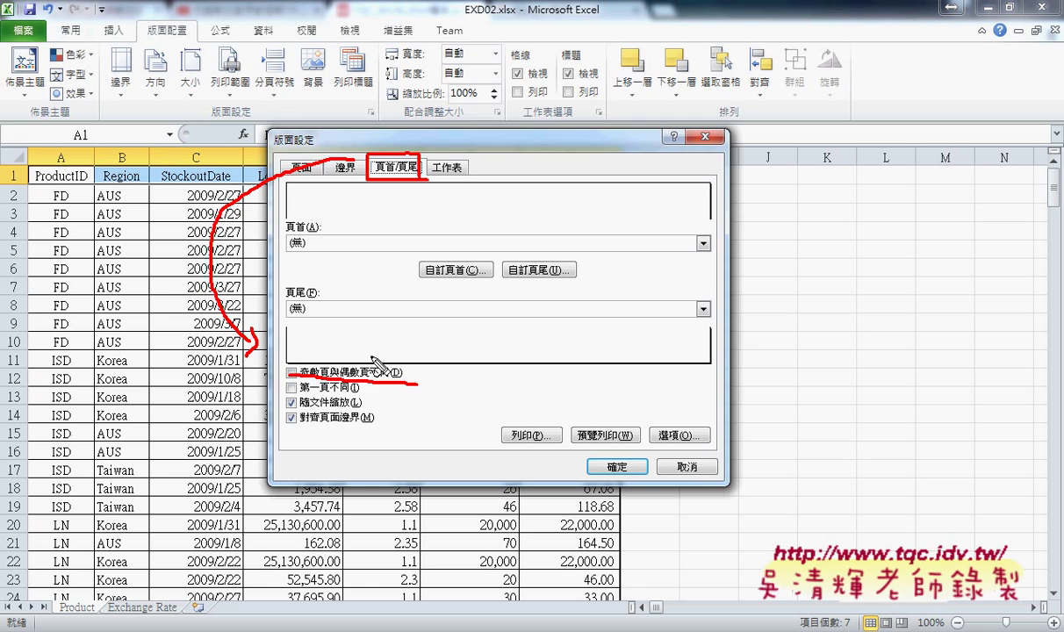
{"action": "key", "text": "Escape"}
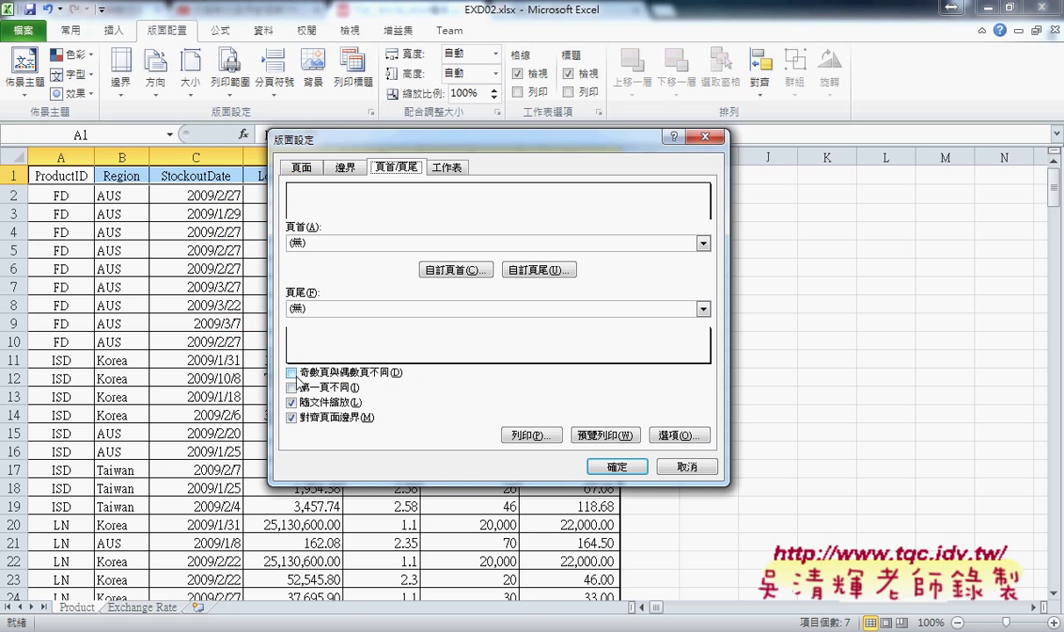
{"action": "left_click", "coordinate": [293, 373]}
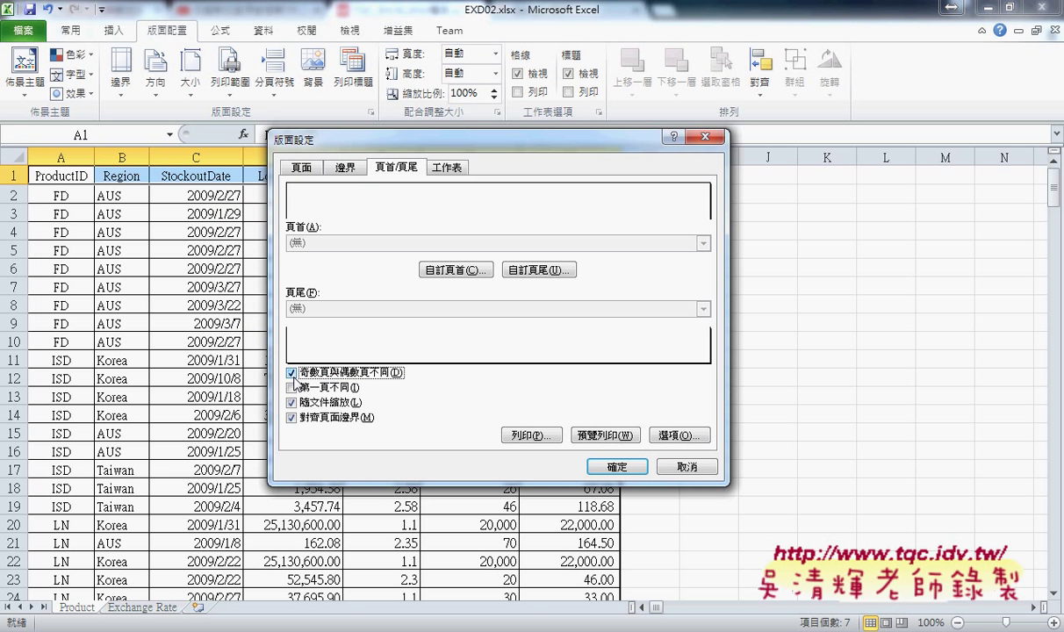
- Open the Custom Header editor and compare its odd-page and even-page header sections
{"action": "left_click", "coordinate": [469, 280]}
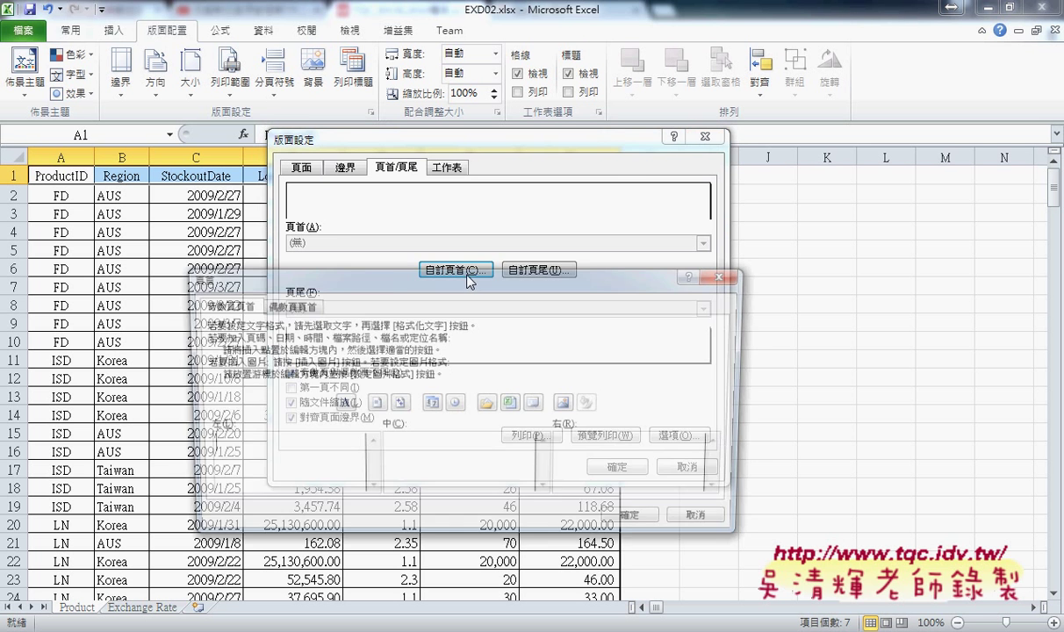
{"action": "mouse_move", "coordinate": [577, 276]}
{"action": "left_mouse_down"}
{"action": "mouse_move", "coordinate": [617, 200]}
{"action": "mouse_move", "coordinate": [694, 167]}
{"action": "mouse_move", "coordinate": [729, 268]}
{"action": "left_mouse_up"}
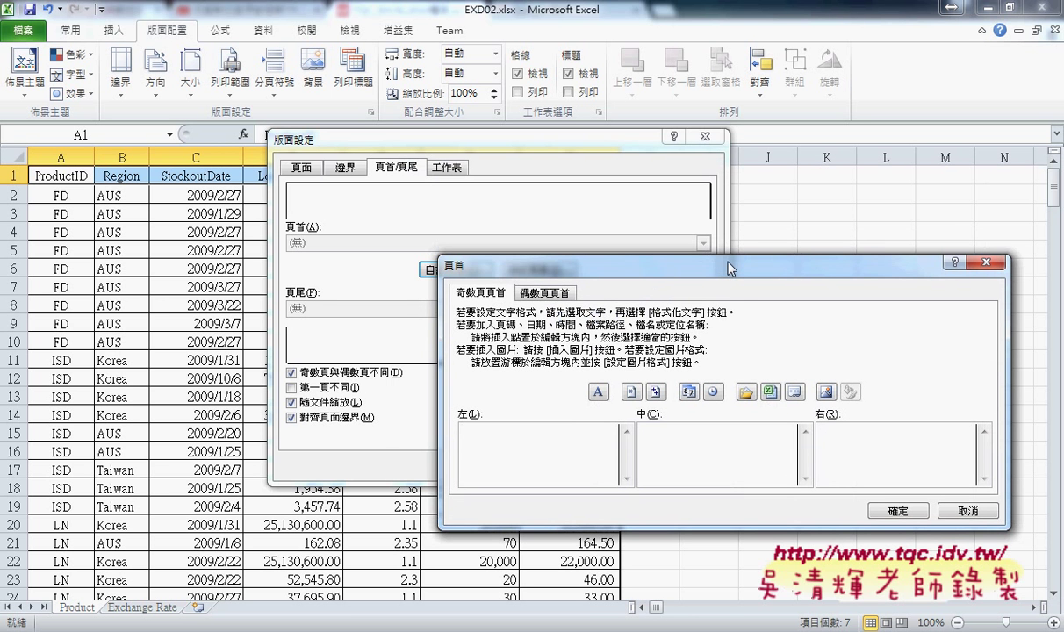
{"action": "left_click_drag", "start_coordinate": [391, 386], "coordinate": [408, 397]}
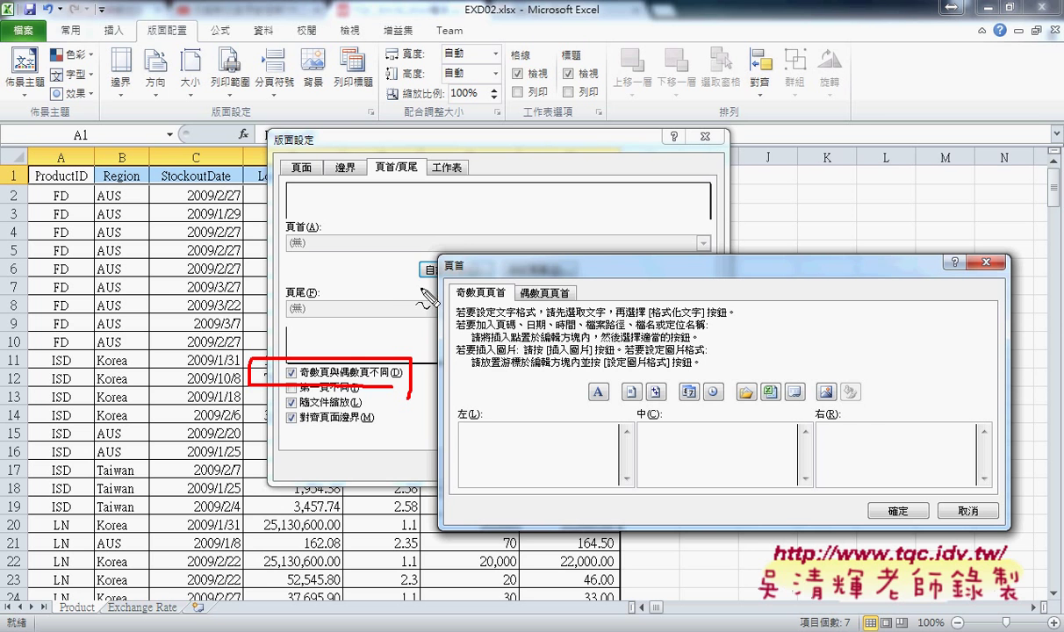
{"action": "left_click_drag", "start_coordinate": [412, 255], "coordinate": [537, 260]}
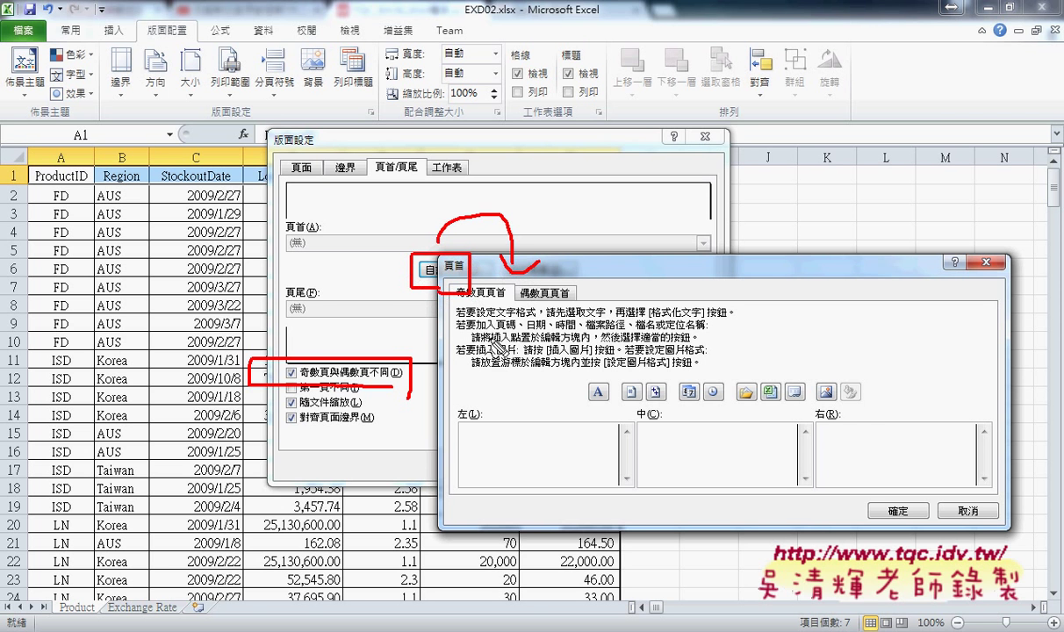
{"action": "left_click_drag", "start_coordinate": [457, 297], "coordinate": [506, 298]}
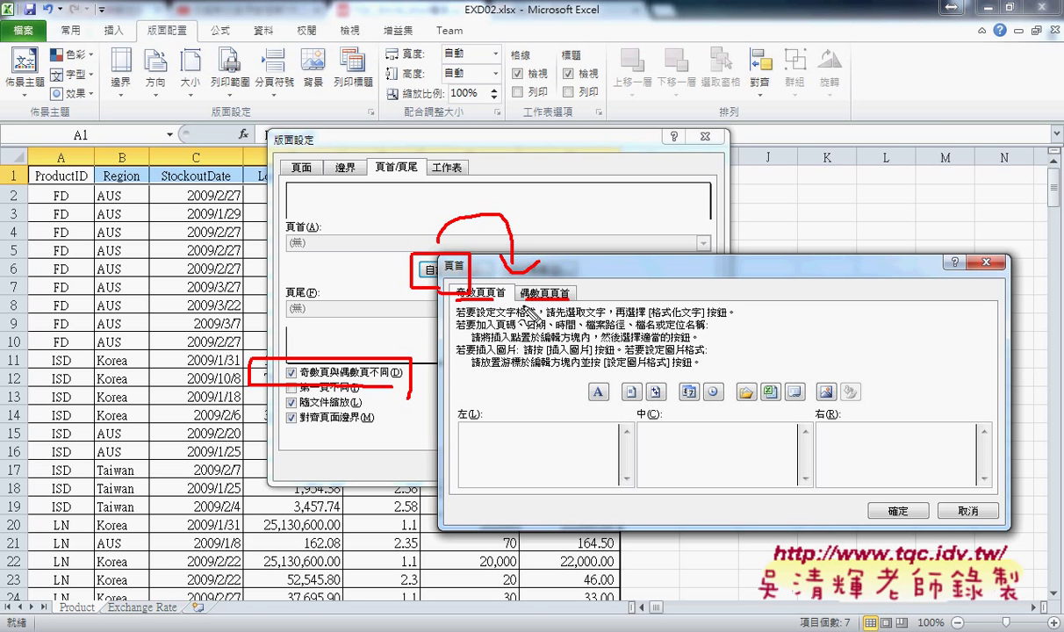
{"action": "key", "text": "Escape"}
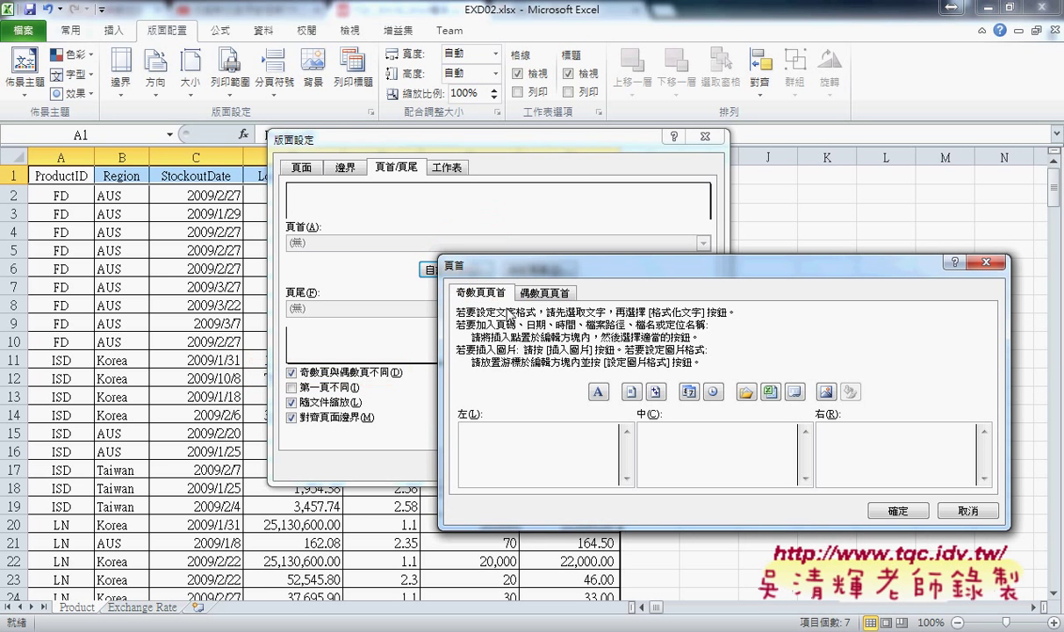
{"action": "left_click", "coordinate": [536, 297]}
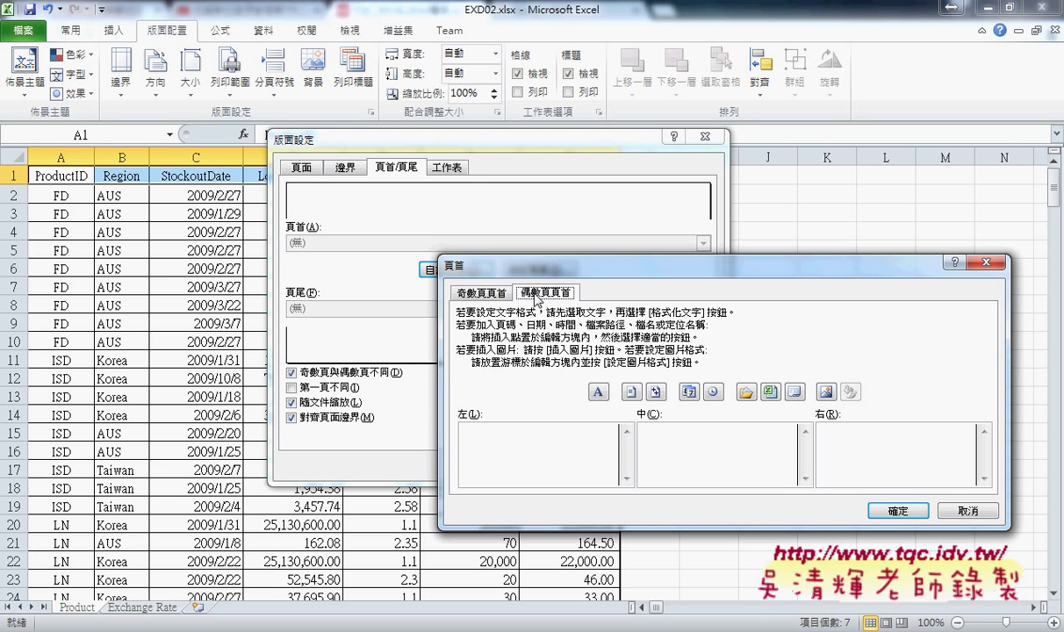
{"action": "left_click", "coordinate": [479, 295]}
- Check the exam requirements in the browser, then return to the odd-page header's Right section
{"action": "key", "text": "alt+Tab"}
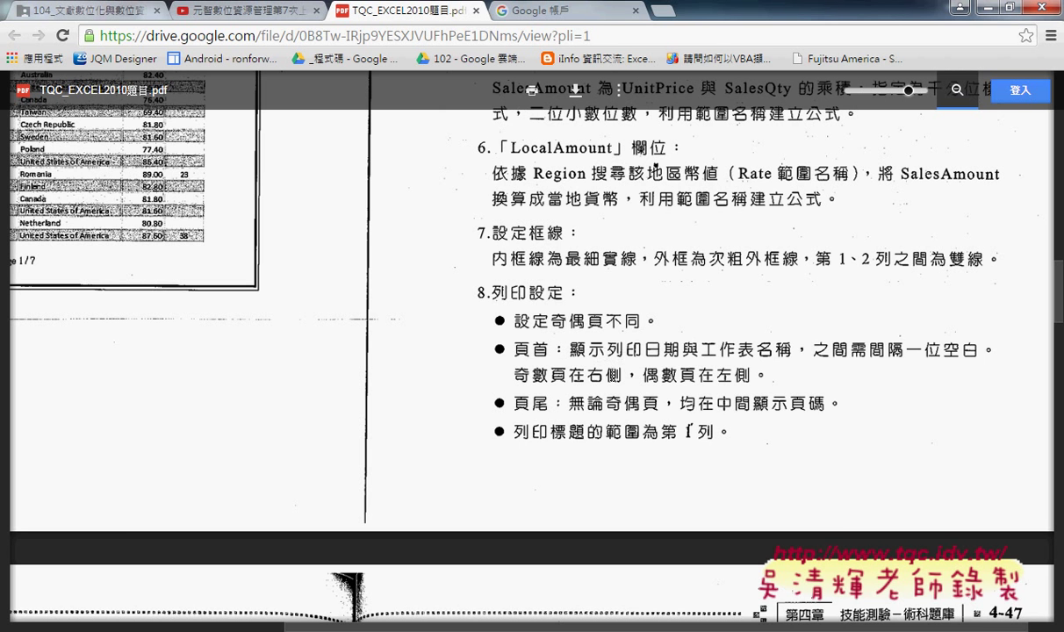
{"action": "left_click", "coordinate": [987, 7]}
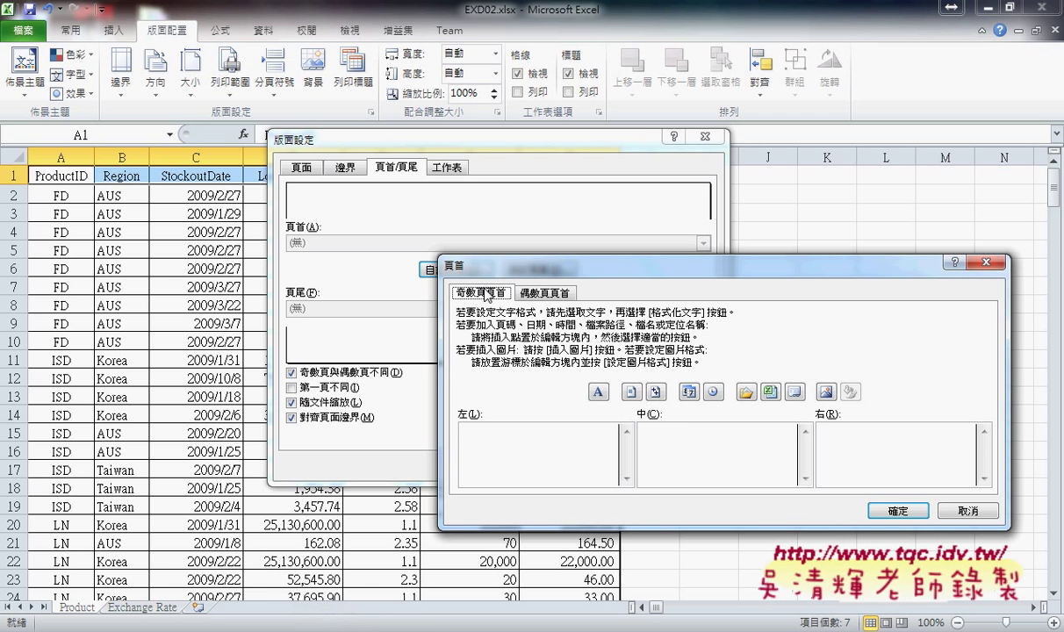
{"action": "left_click", "coordinate": [931, 449]}
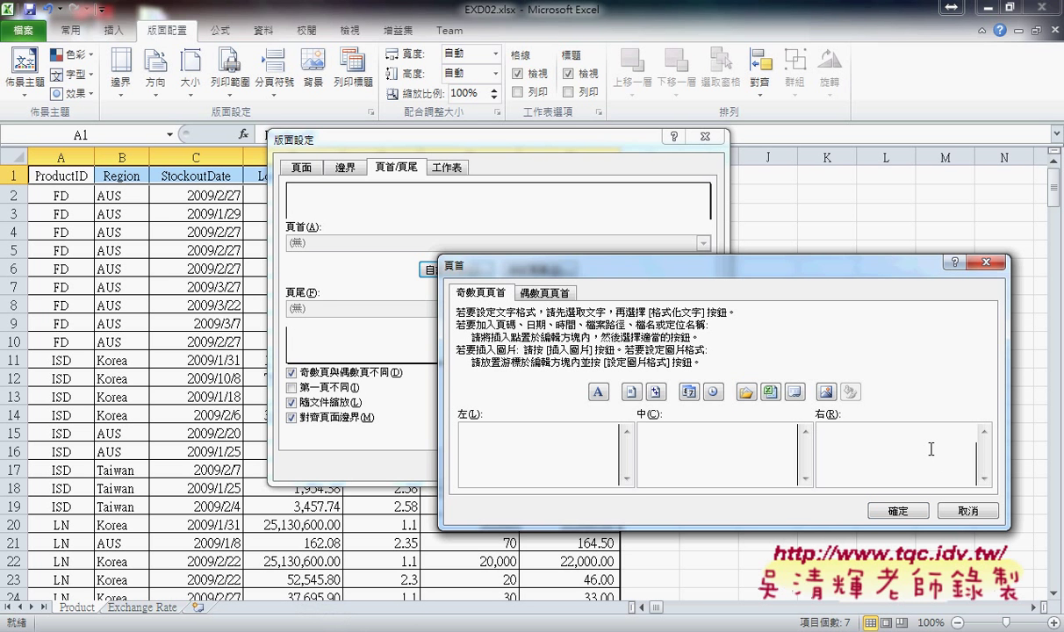
- Fill the odd-page header's Right section with &[日期] &[索引標籤] and select that text
{"action": "left_click", "coordinate": [691, 394]}
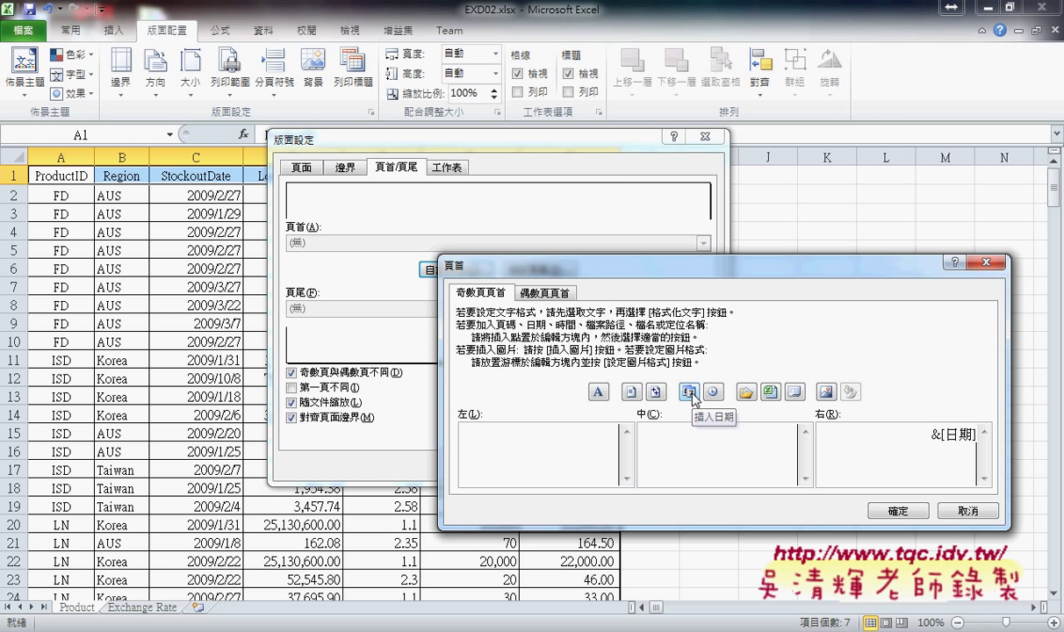
{"action": "type", "text": "&"}
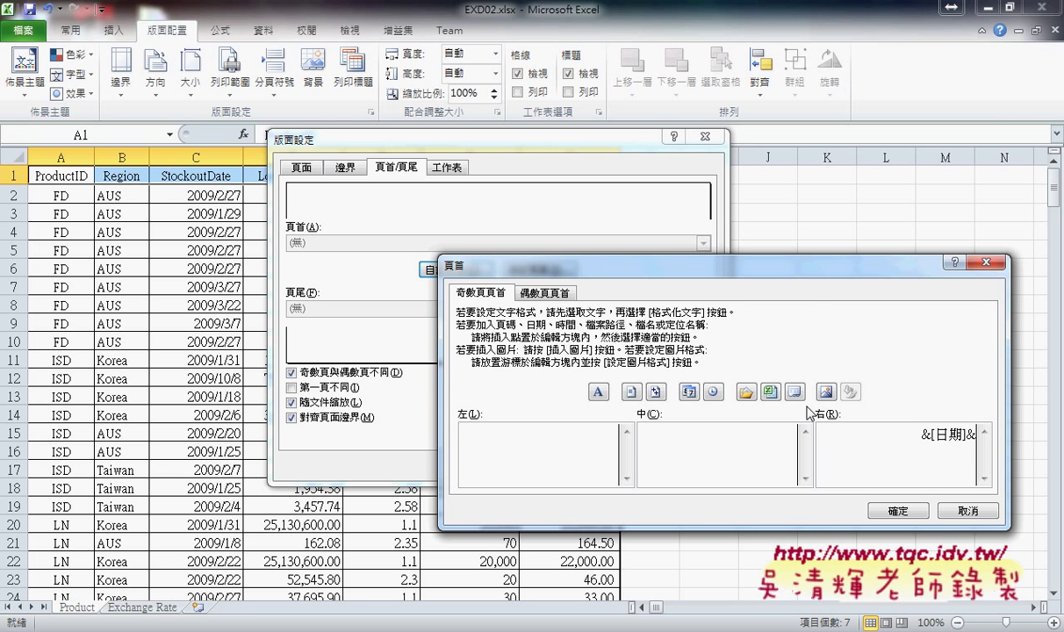
{"action": "left_click", "coordinate": [794, 392]}
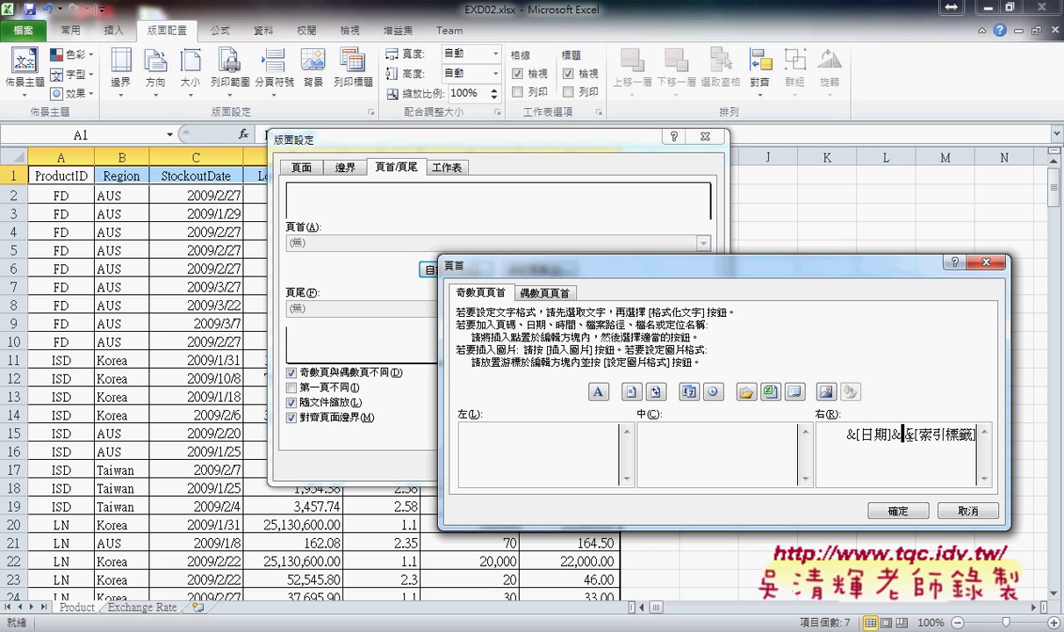
{"action": "left_click_drag", "start_coordinate": [903, 434], "coordinate": [914, 434]}
{"action": "key", "text": "Delete"}
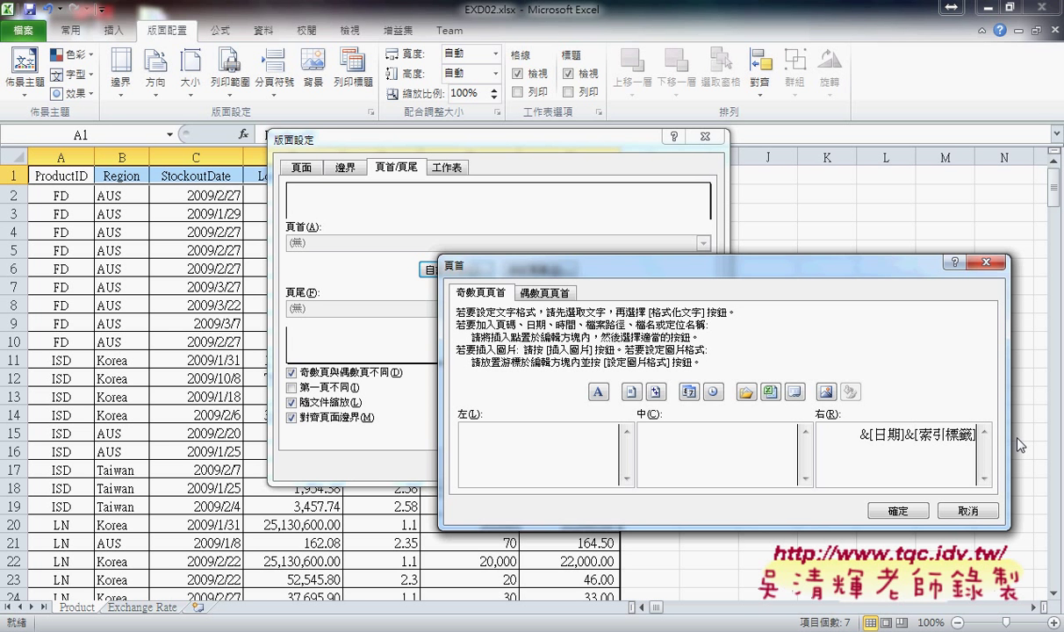
{"action": "key", "text": "Left"}
{"action": "left_click_drag", "start_coordinate": [858, 437], "coordinate": [1039, 438]}
{"action": "key", "text": "ctrl+c"}
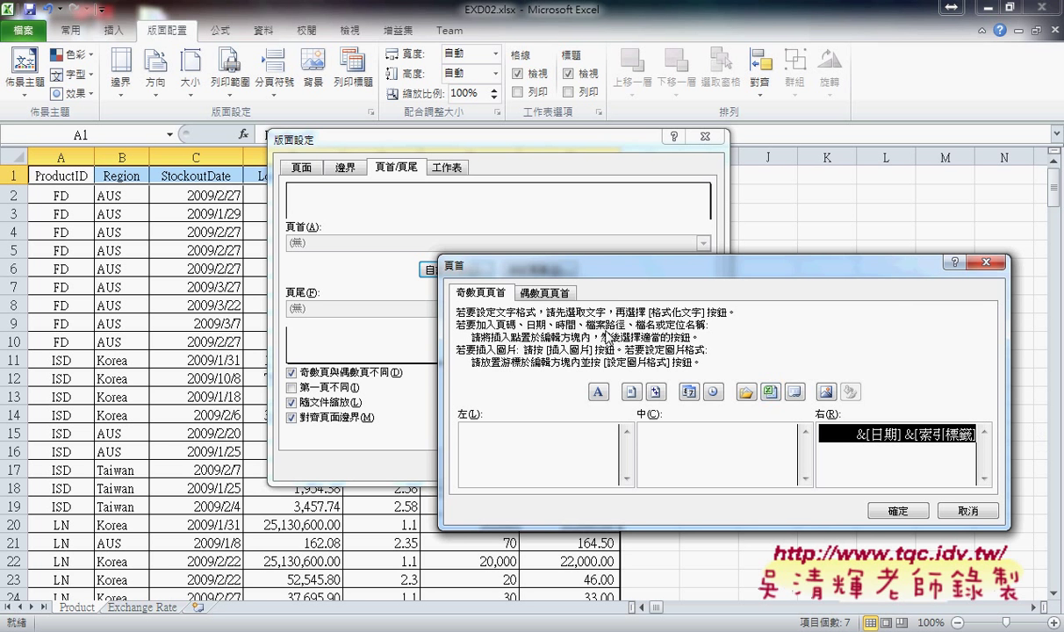
- Paste &[日期] &[索引標籤] into the even-page header's Left section and confirm both headers
{"action": "left_click", "coordinate": [545, 292]}
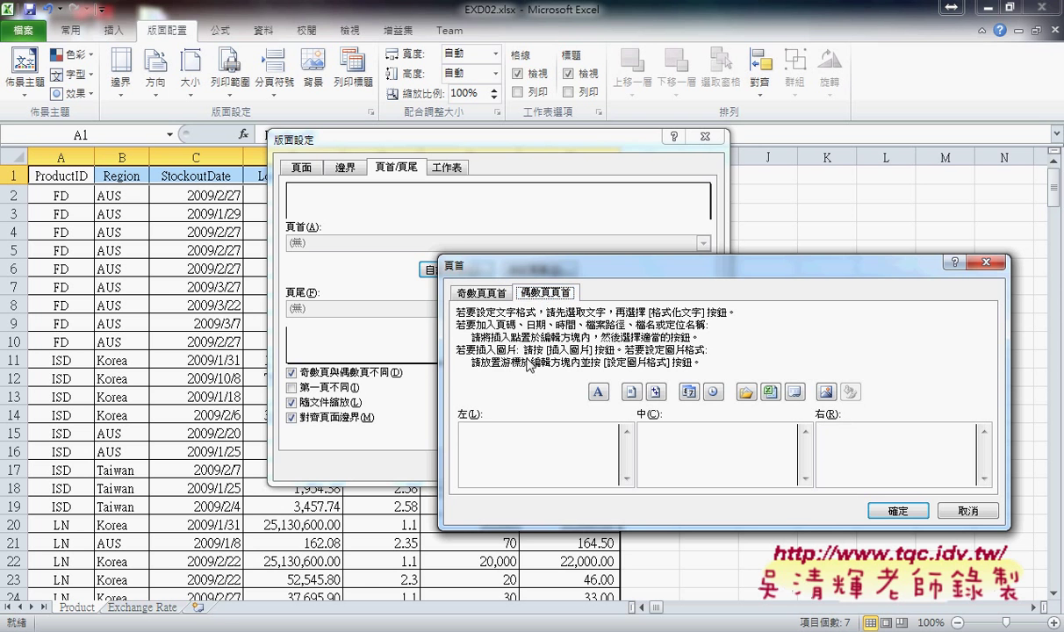
{"action": "left_click", "coordinate": [492, 450]}
{"action": "key", "text": "ctrl+v"}
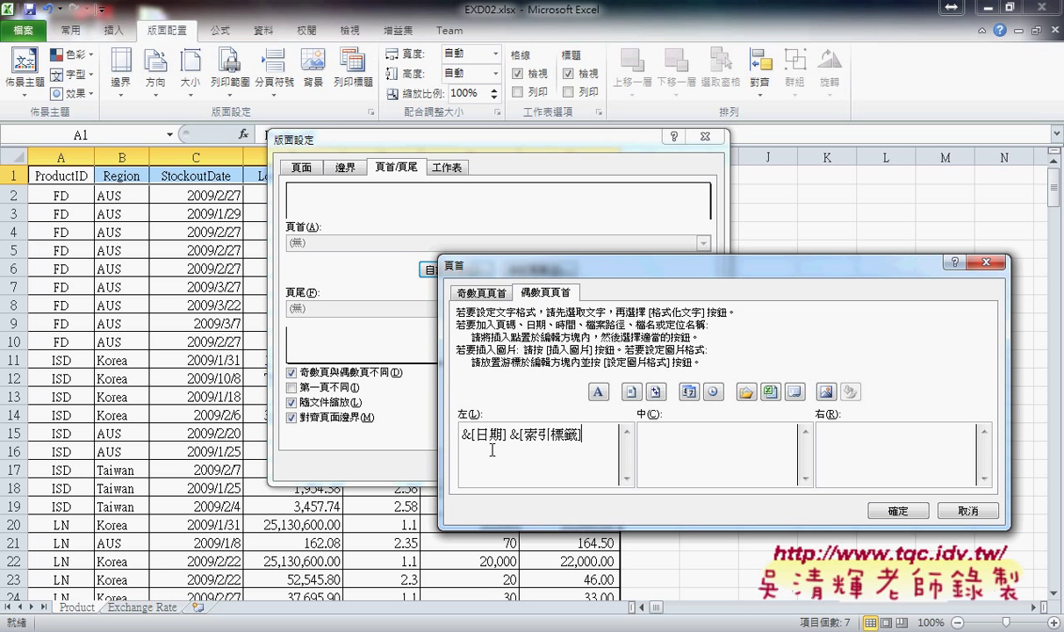
{"action": "left_click", "coordinate": [466, 291]}
{"action": "left_click", "coordinate": [527, 291]}
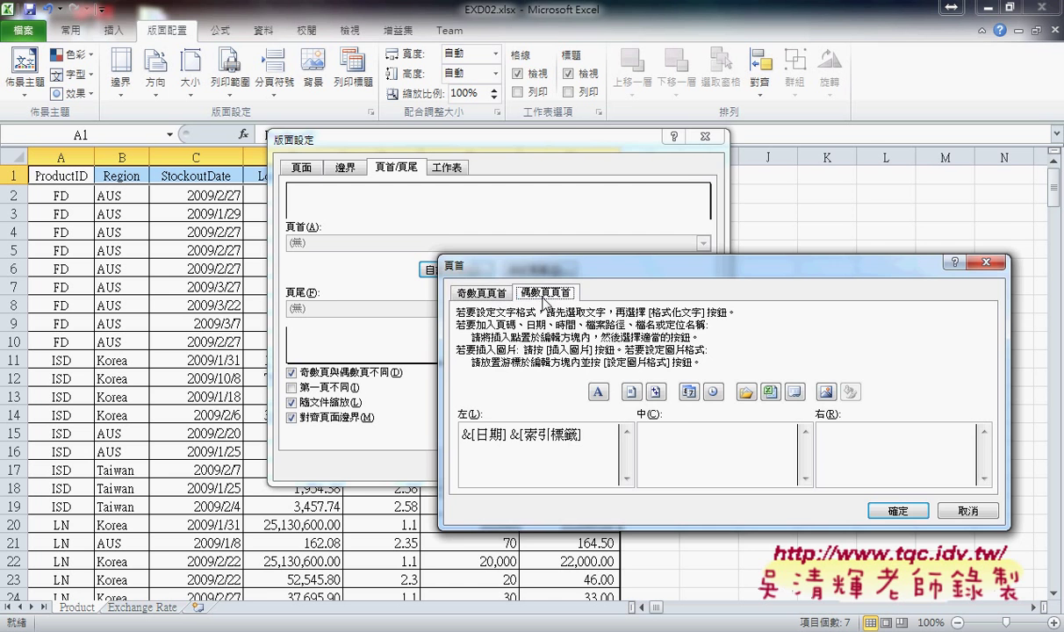
{"action": "left_click", "coordinate": [897, 511]}
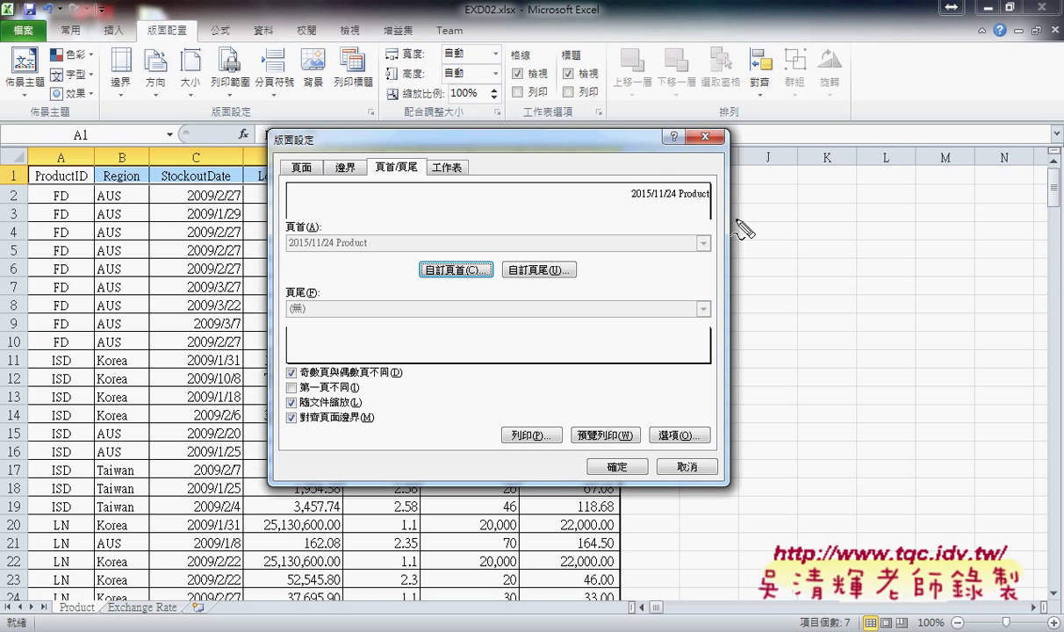
{"action": "mouse_move", "coordinate": [713, 204]}
{"action": "left_mouse_down"}
{"action": "mouse_move", "coordinate": [620, 206]}
{"action": "mouse_move", "coordinate": [655, 179]}
{"action": "mouse_move", "coordinate": [712, 207]}
{"action": "left_mouse_up"}
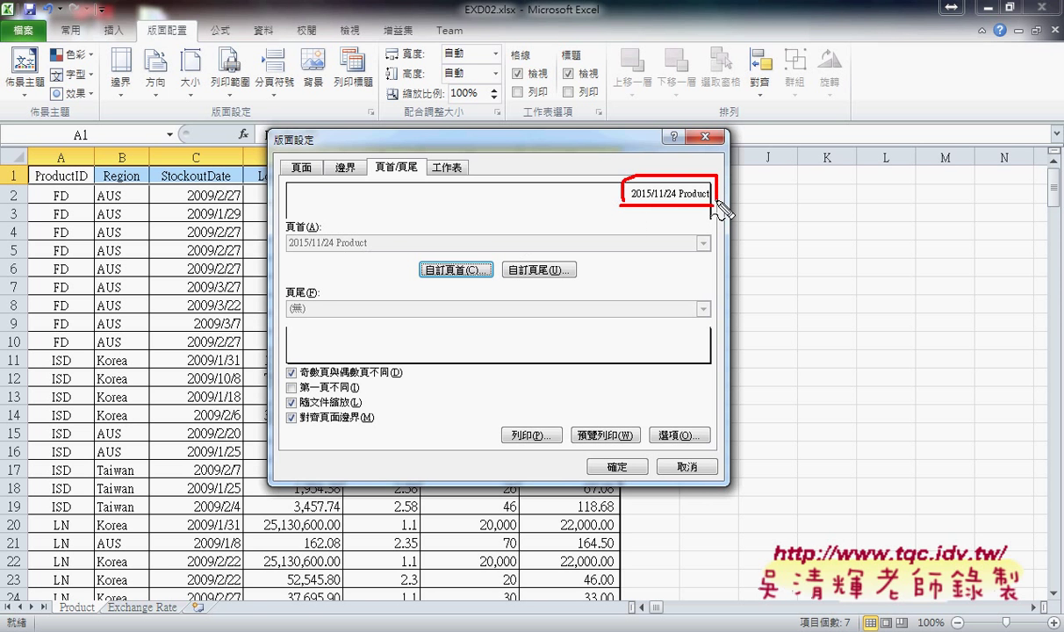
{"action": "mouse_move", "coordinate": [514, 225]}
{"action": "left_mouse_down"}
{"action": "mouse_move", "coordinate": [613, 207]}
{"action": "mouse_move", "coordinate": [602, 230]}
{"action": "left_mouse_up"}
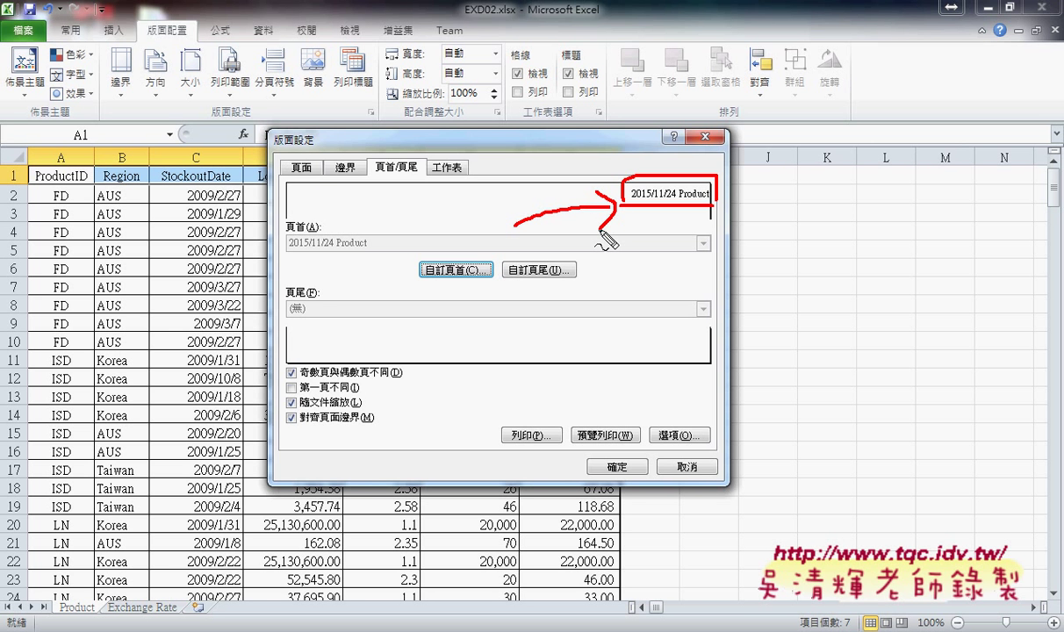
{"action": "key", "text": "Escape"}
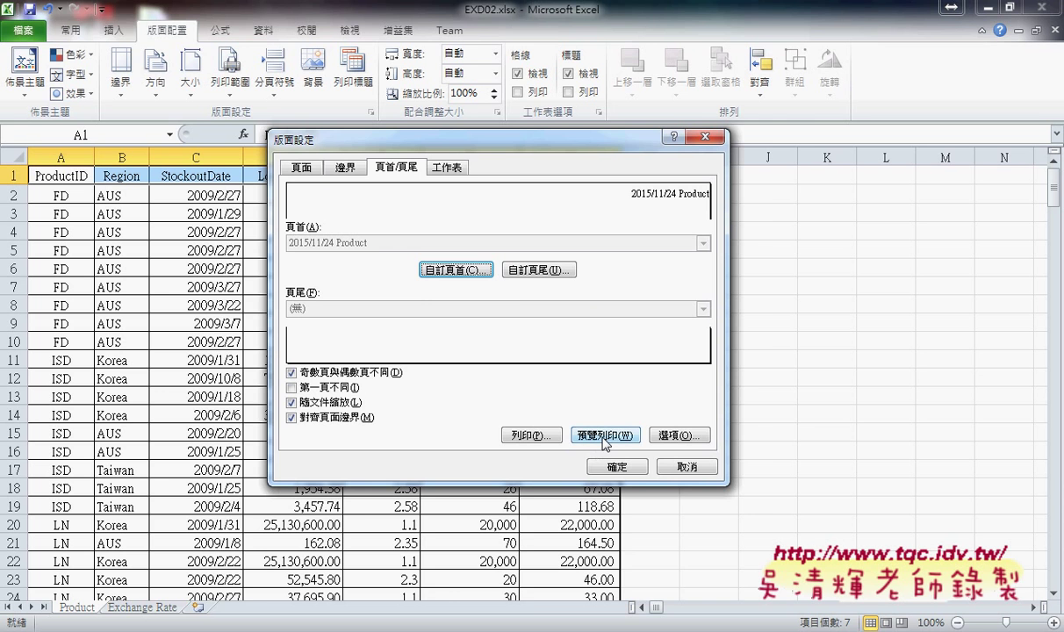
- Page through print preview pages 1–4 checking the alternating headers, then return to the worksheet
{"action": "left_click", "coordinate": [604, 436]}
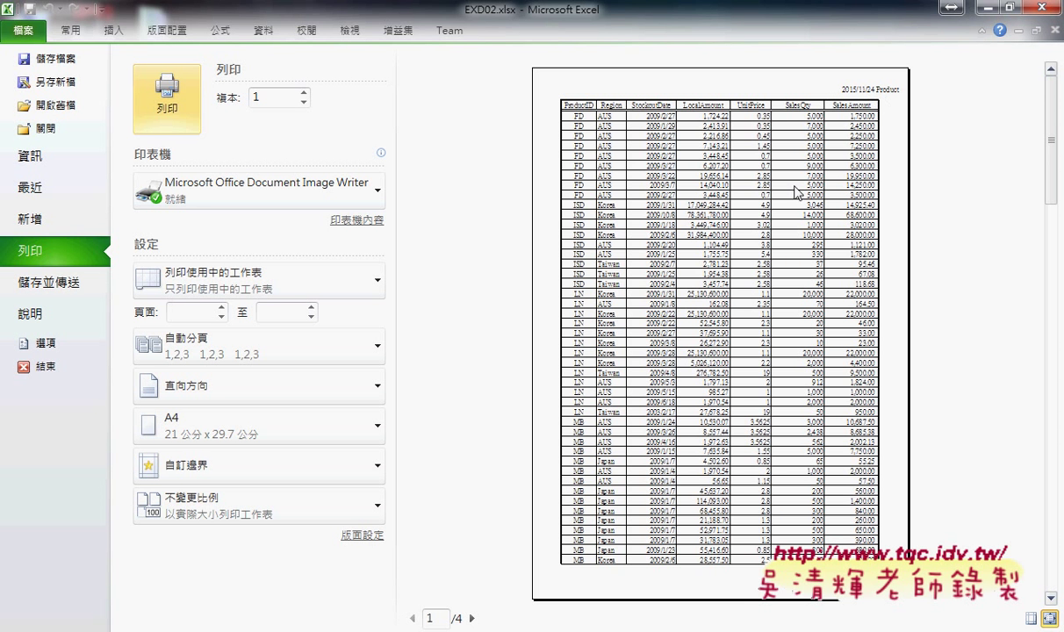
{"action": "left_click", "coordinate": [472, 619]}
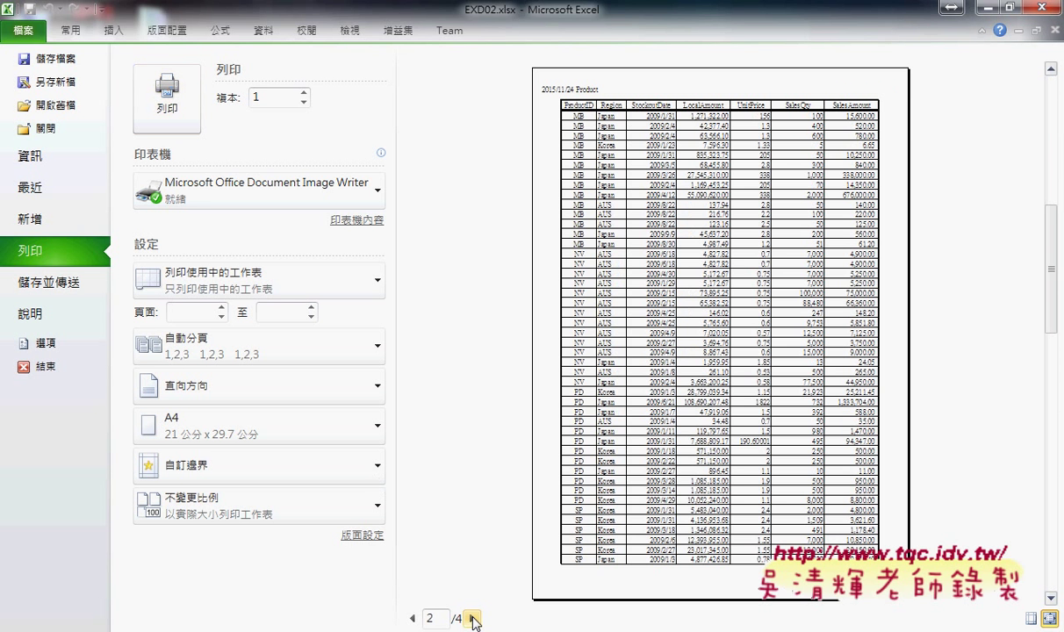
{"action": "left_click", "coordinate": [474, 619]}
{"action": "left_click", "coordinate": [473, 619]}
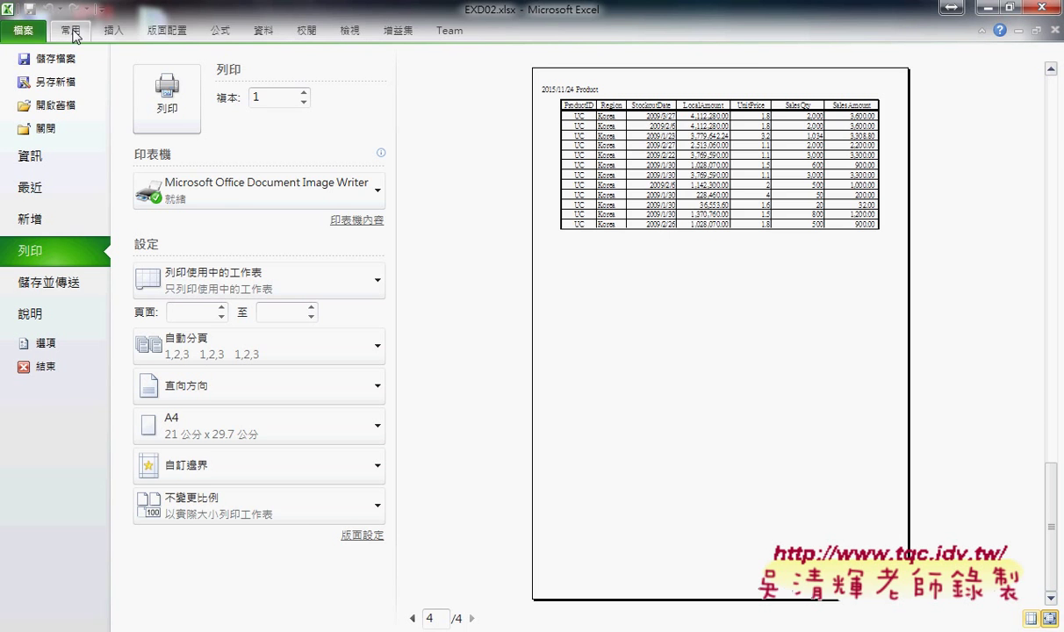
{"action": "left_click", "coordinate": [163, 30]}
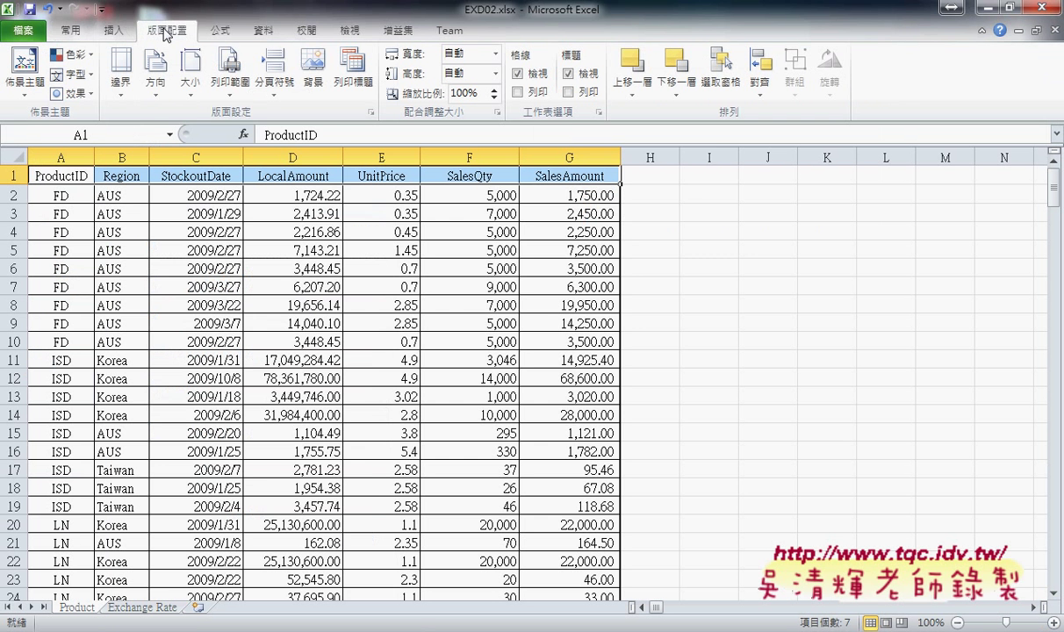
- Put a page-number code in the Center section of both odd-page and even-page footers
{"action": "left_click", "coordinate": [371, 114]}
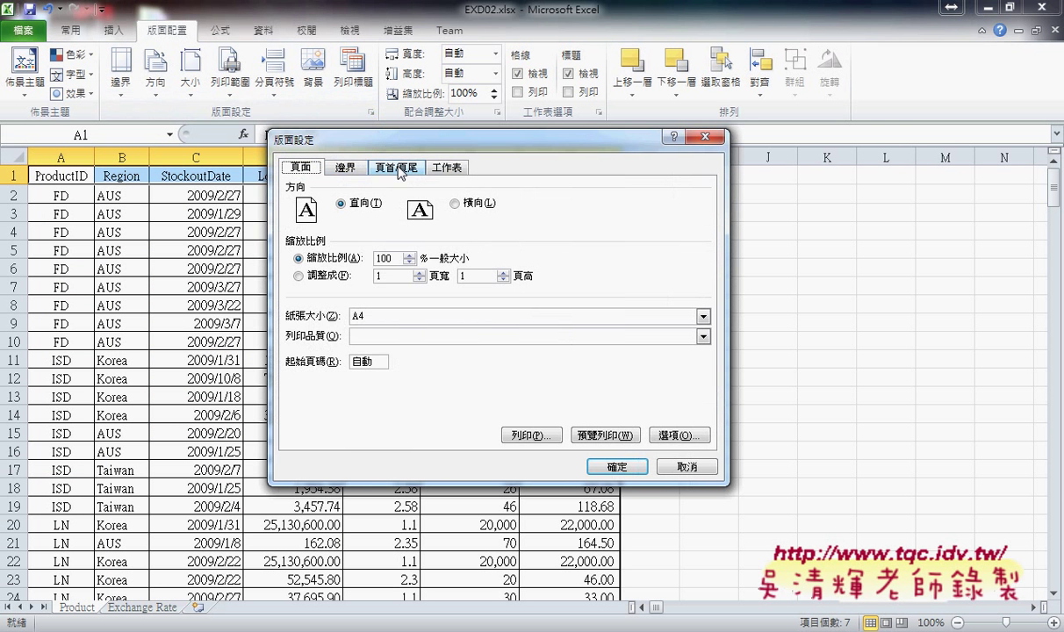
{"action": "left_click", "coordinate": [398, 168]}
{"action": "left_click", "coordinate": [539, 271]}
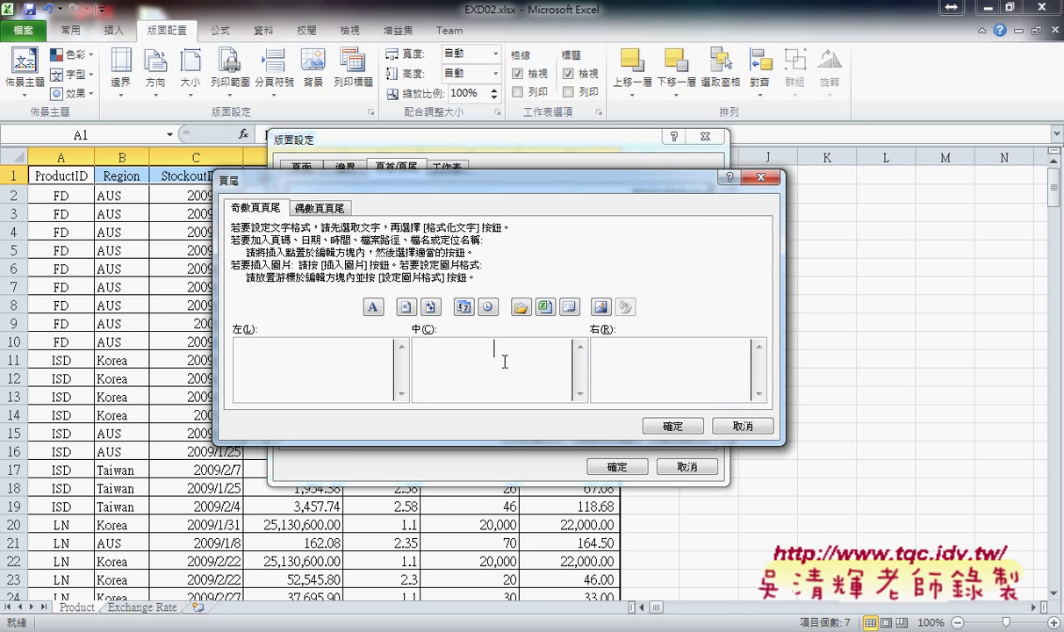
{"action": "left_click", "coordinate": [405, 309]}
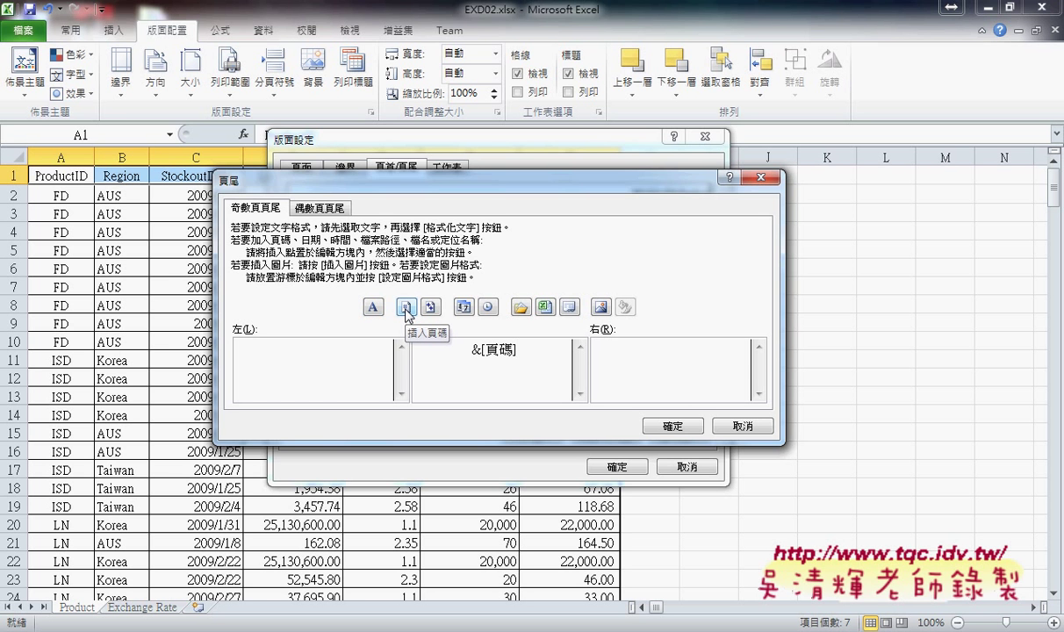
{"action": "left_click_drag", "start_coordinate": [492, 349], "coordinate": [412, 350]}
{"action": "key", "text": "ctrl+c"}
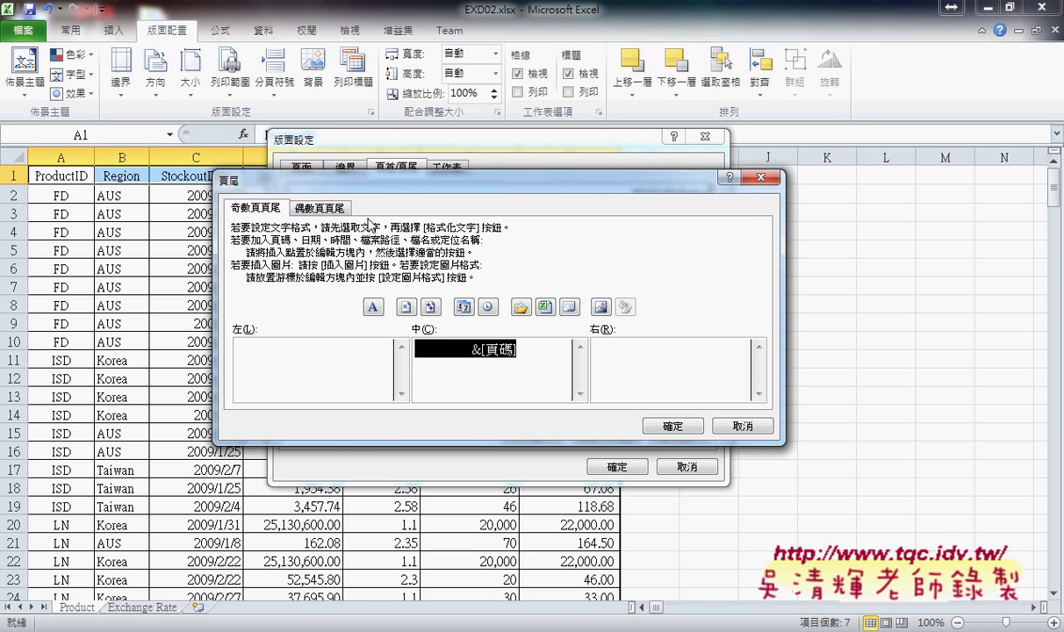
{"action": "left_click", "coordinate": [307, 209]}
{"action": "left_click", "coordinate": [496, 349]}
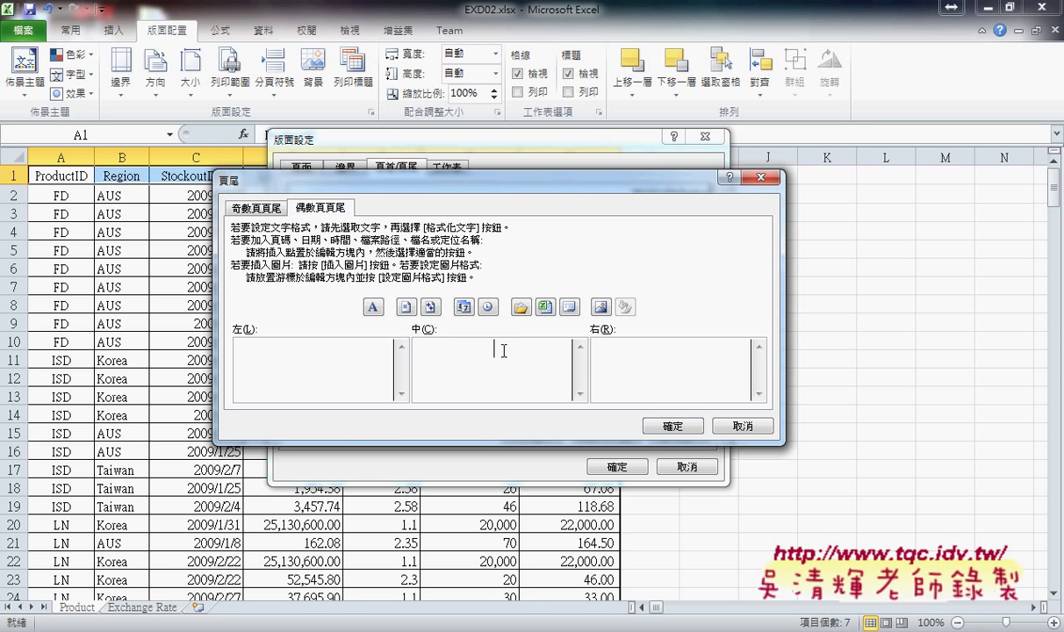
{"action": "key", "text": "ctrl+v"}
{"action": "left_click", "coordinate": [663, 426]}
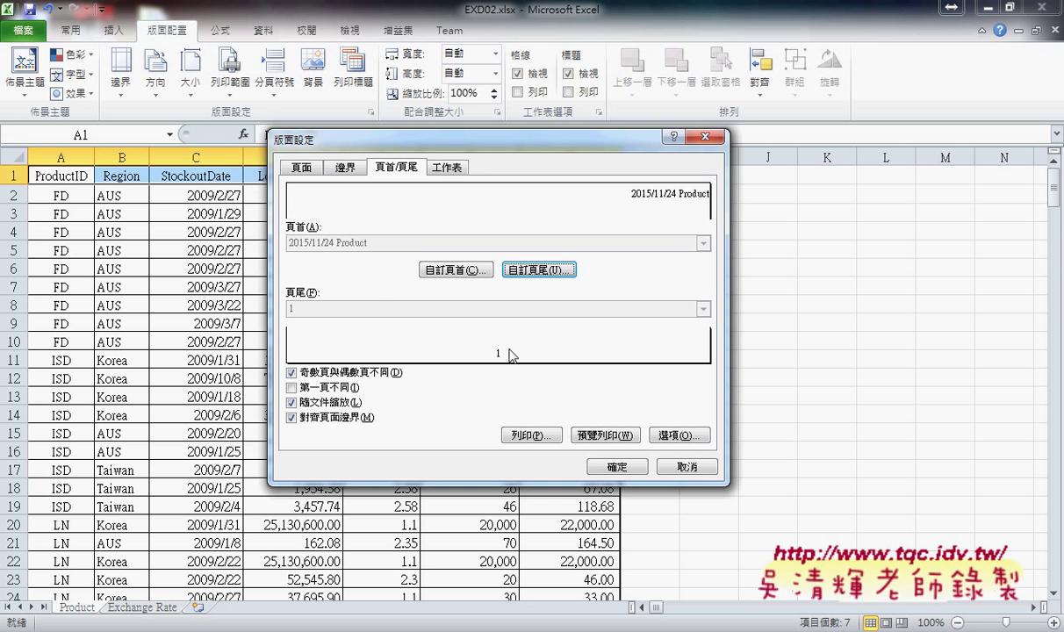
- Preview pages 1–4 to confirm centred page numbers, then return to the Product worksheet
{"action": "left_click", "coordinate": [606, 435]}
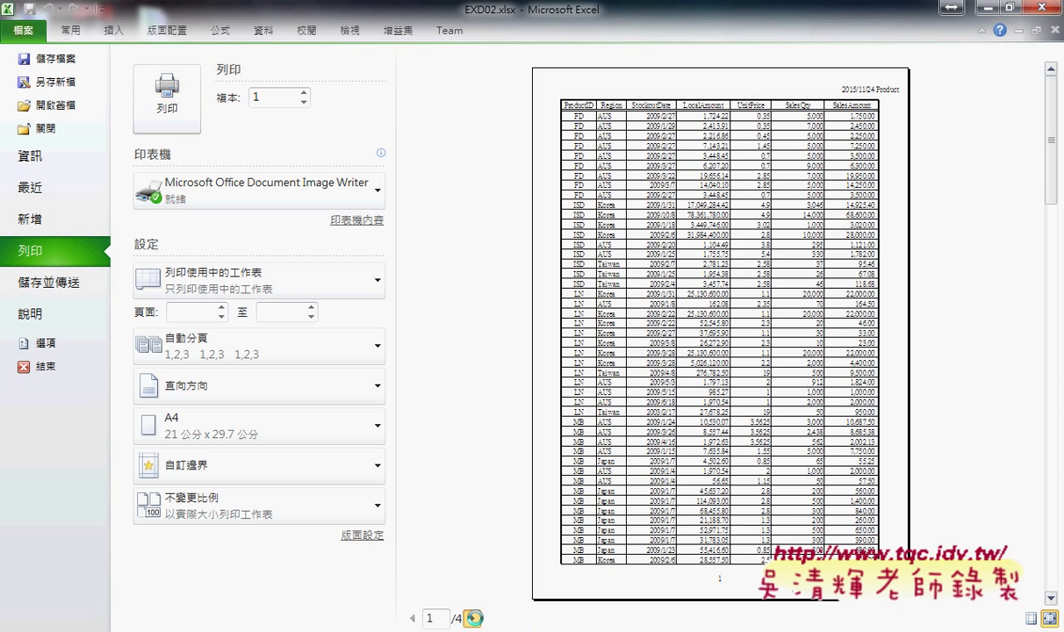
{"action": "left_click", "coordinate": [473, 619]}
{"action": "left_click", "coordinate": [474, 619]}
{"action": "left_click", "coordinate": [474, 619]}
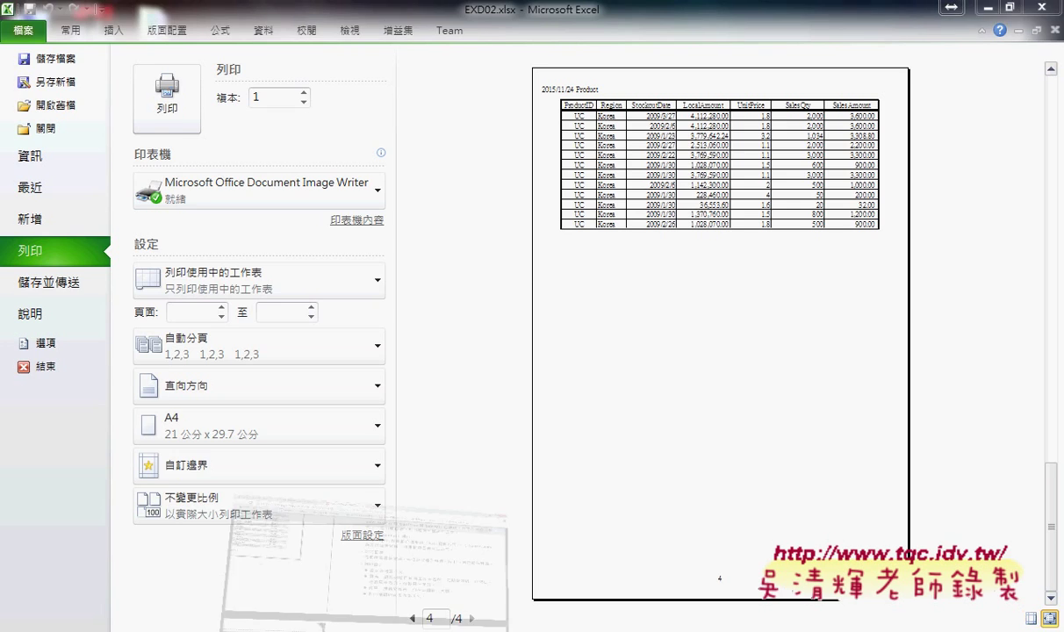
{"action": "left_click", "coordinate": [338, 580]}
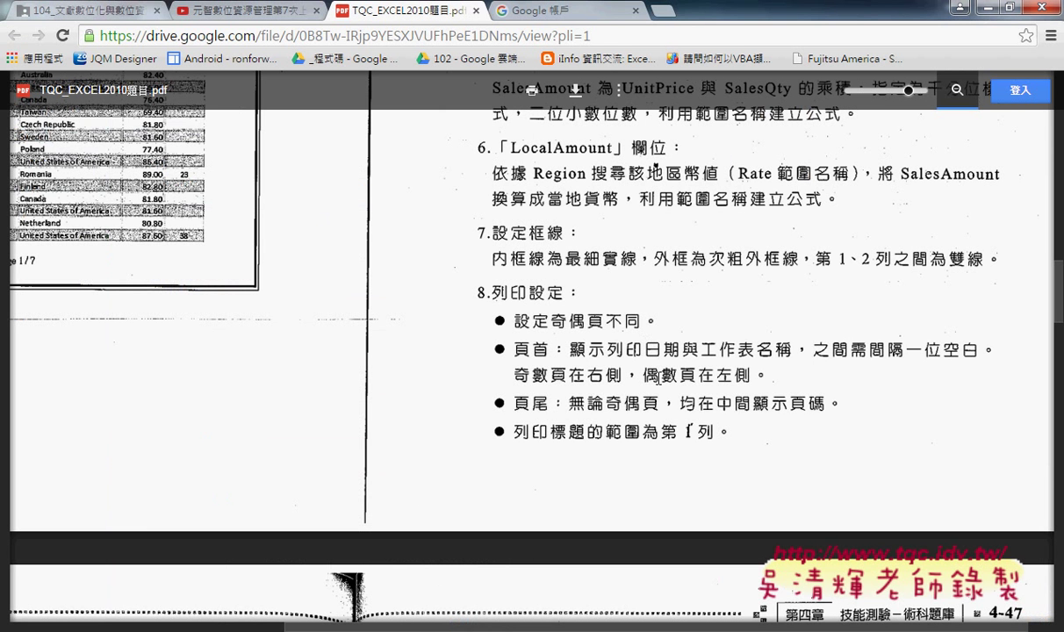
{"action": "left_click", "coordinate": [990, 11]}
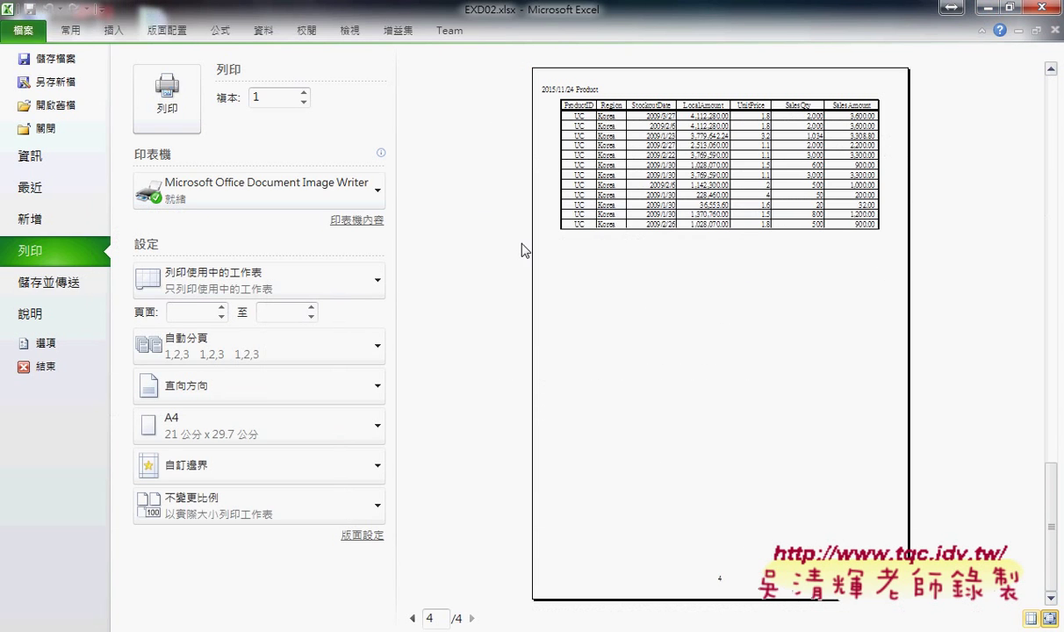
{"action": "left_click", "coordinate": [167, 31]}
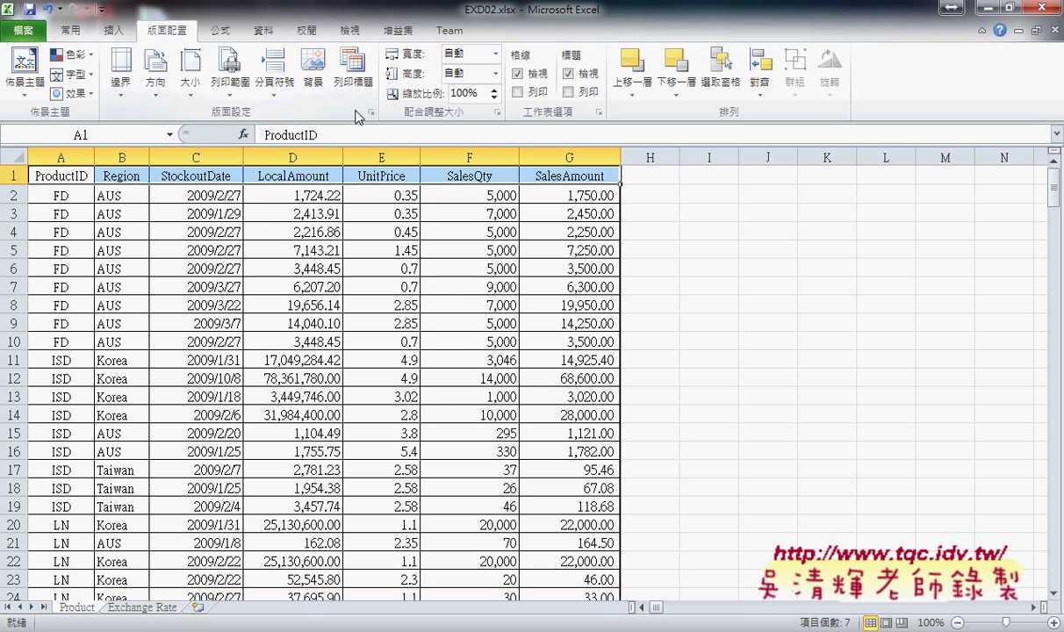
- Verify in Page Setup's Sheet settings that rows $1:$1 repeat as print titles
{"action": "left_click", "coordinate": [371, 112]}
{"action": "left_click", "coordinate": [453, 168]}
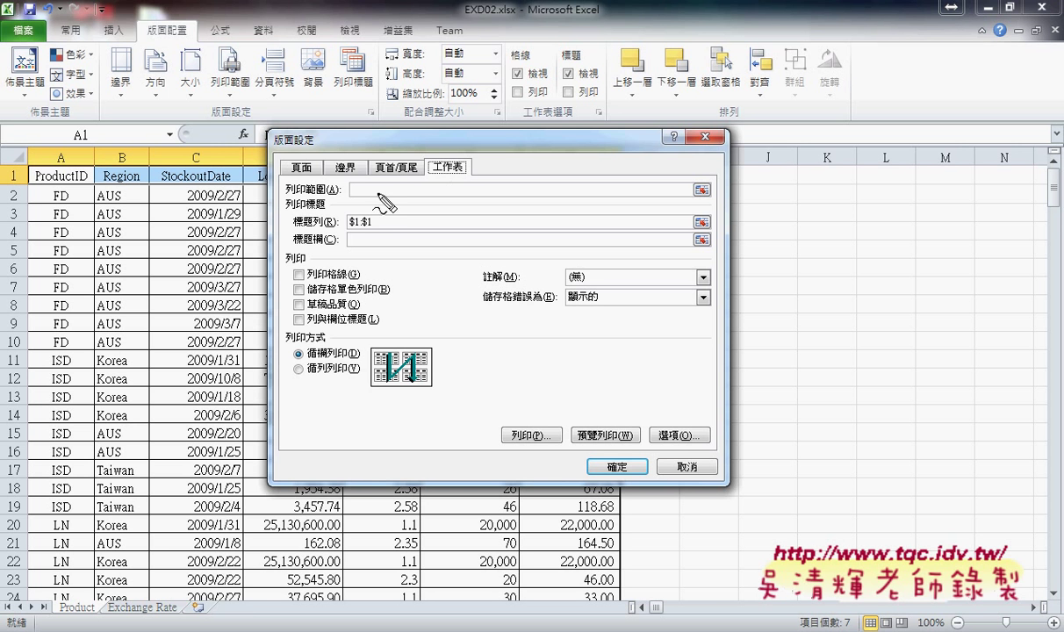
{"action": "mouse_move", "coordinate": [285, 216]}
{"action": "left_mouse_down"}
{"action": "mouse_move", "coordinate": [285, 237]}
{"action": "mouse_move", "coordinate": [289, 216]}
{"action": "left_mouse_up"}
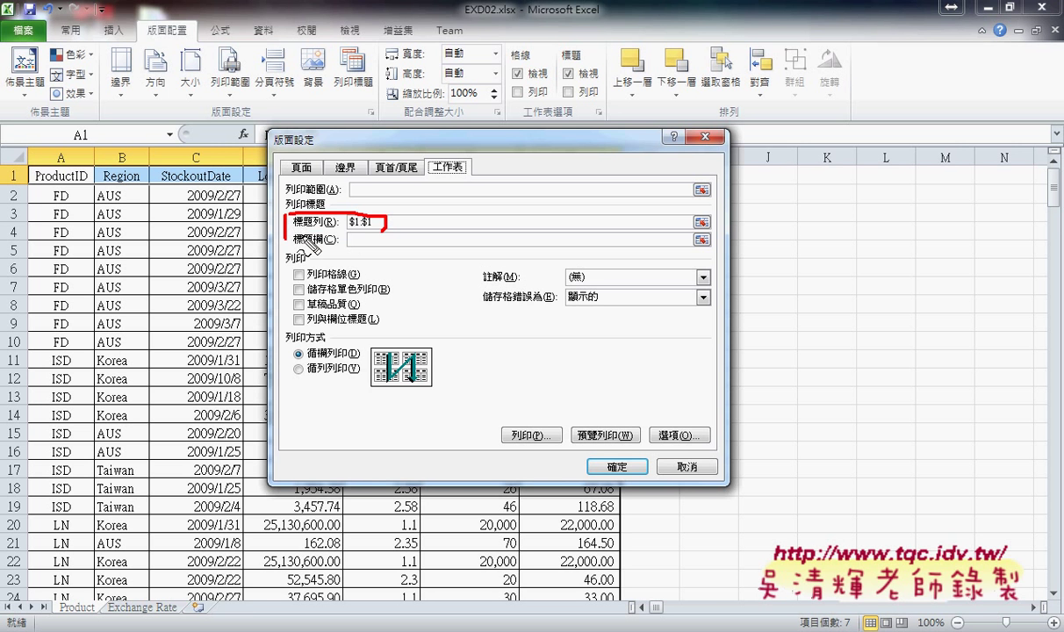
{"action": "key", "text": "Escape"}
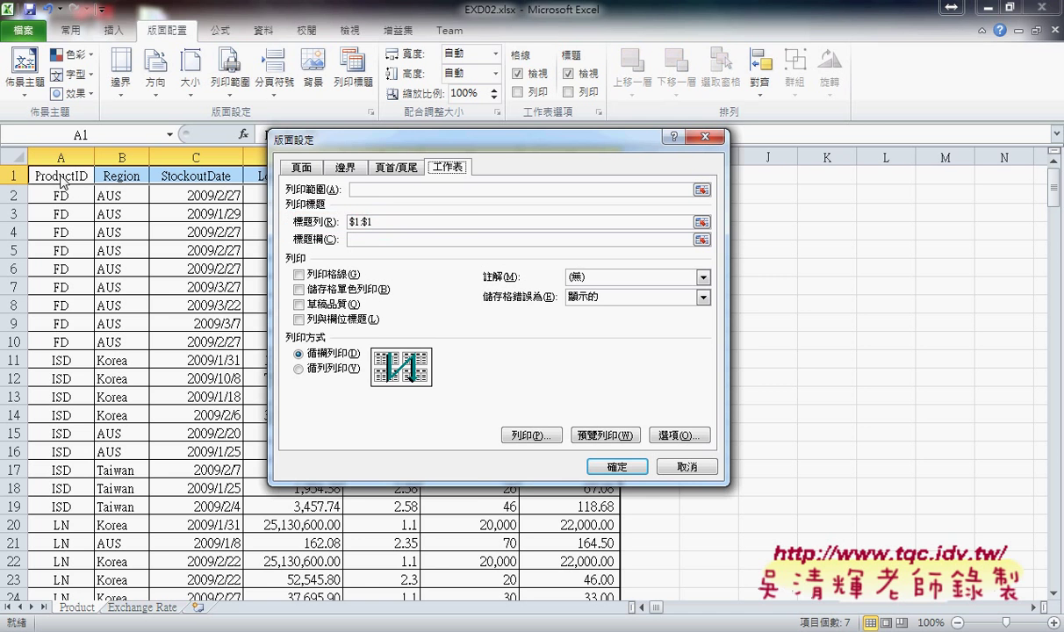
{"action": "left_click", "coordinate": [351, 222]}
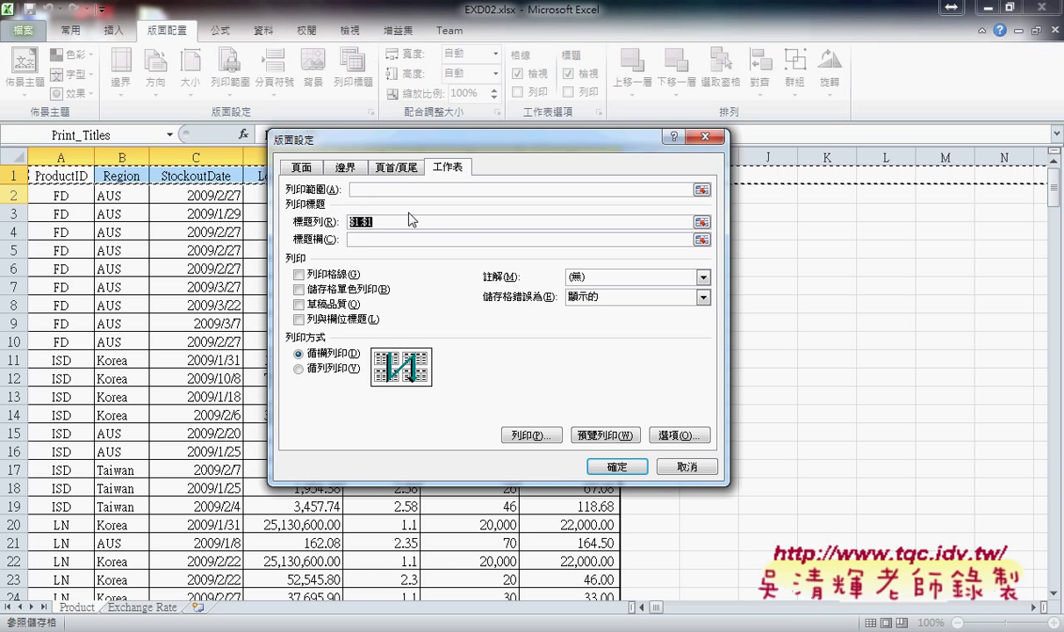
- Confirm Different odd and even pages stays ticked and open the Custom Header editor
{"action": "left_click", "coordinate": [372, 165]}
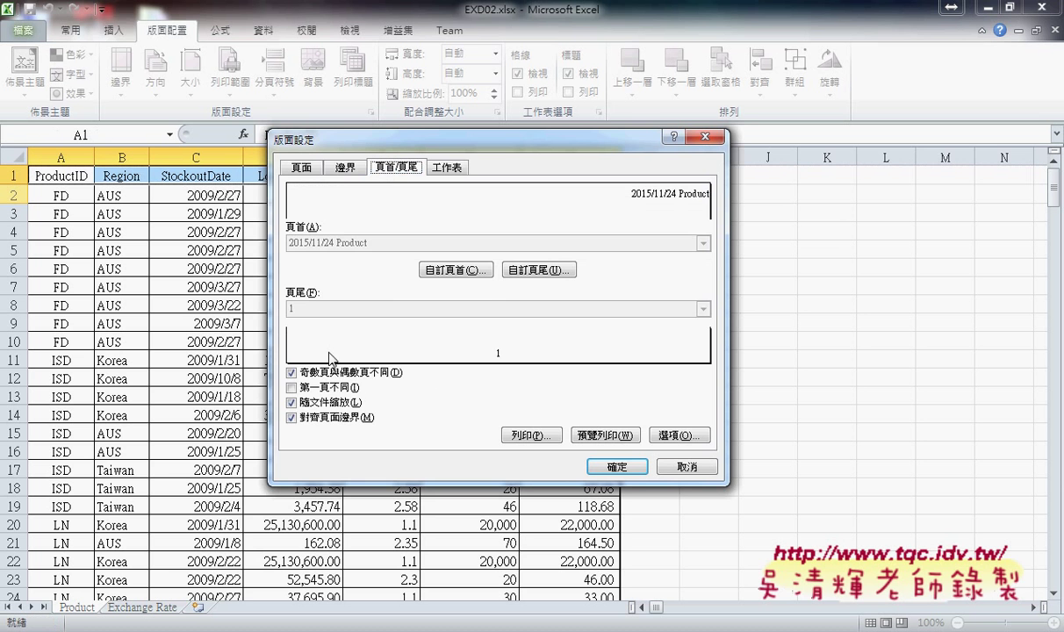
{"action": "left_click", "coordinate": [292, 373]}
{"action": "left_click", "coordinate": [292, 373]}
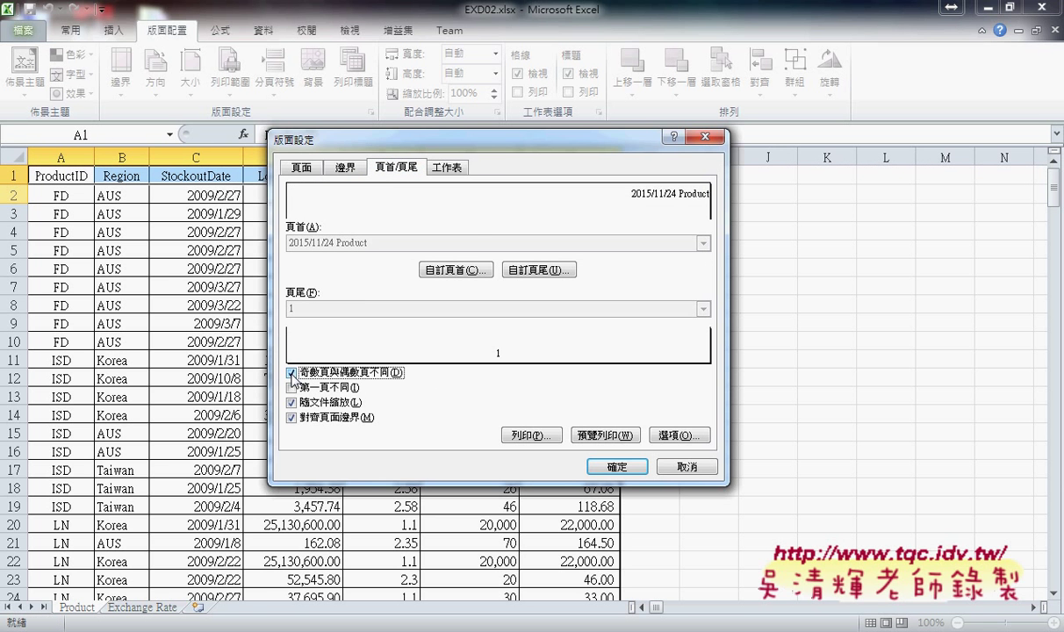
{"action": "left_click", "coordinate": [456, 270]}
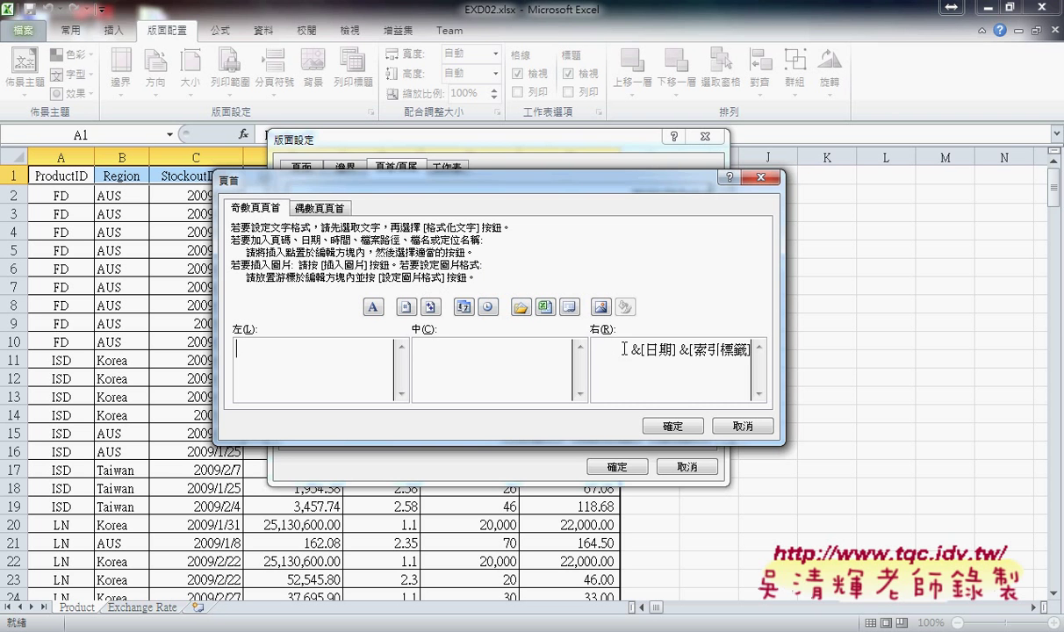
- Review the odd-page and even-page headers, each holding &[日期] &[索引標籤]
{"action": "left_click_drag", "start_coordinate": [595, 349], "coordinate": [800, 356]}
{"action": "left_click", "coordinate": [320, 208]}
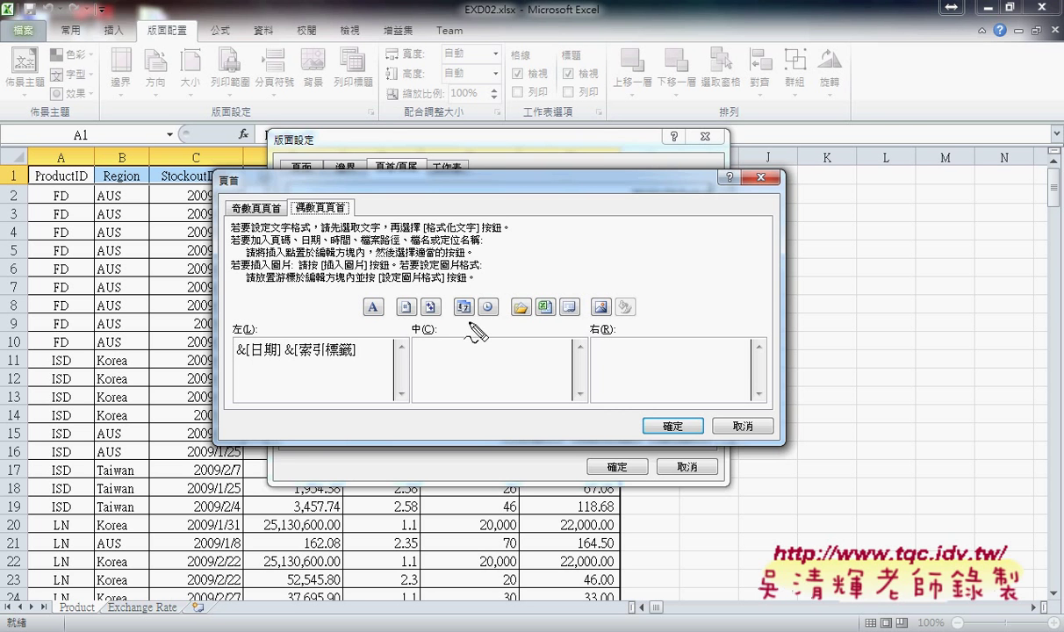
{"action": "left_click_drag", "start_coordinate": [464, 286], "coordinate": [470, 327]}
{"action": "left_click_drag", "start_coordinate": [436, 250], "coordinate": [479, 278]}
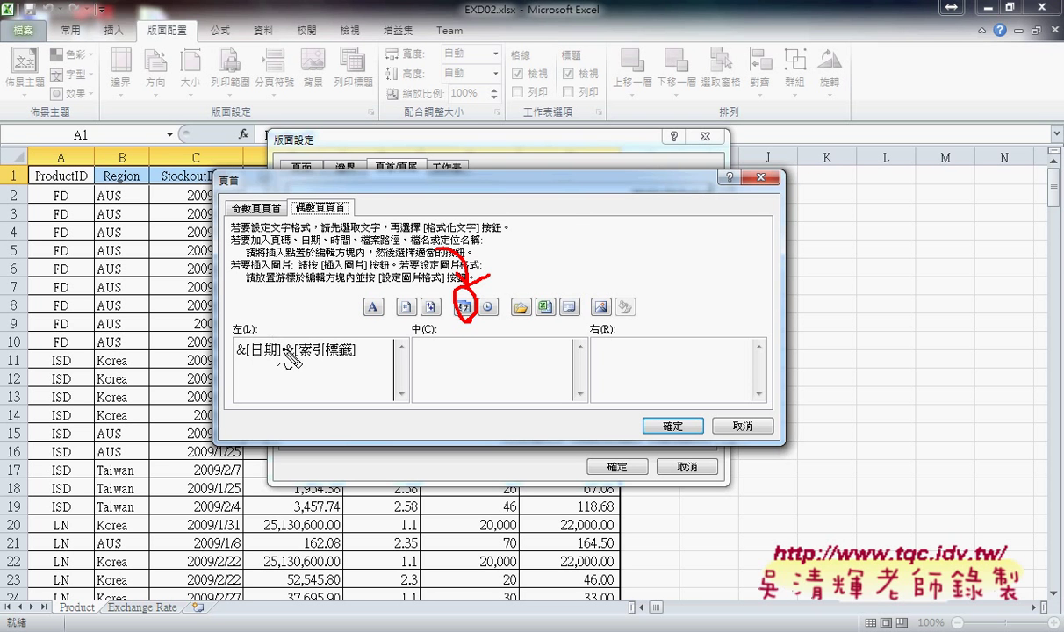
{"action": "left_click_drag", "start_coordinate": [575, 317], "coordinate": [564, 290]}
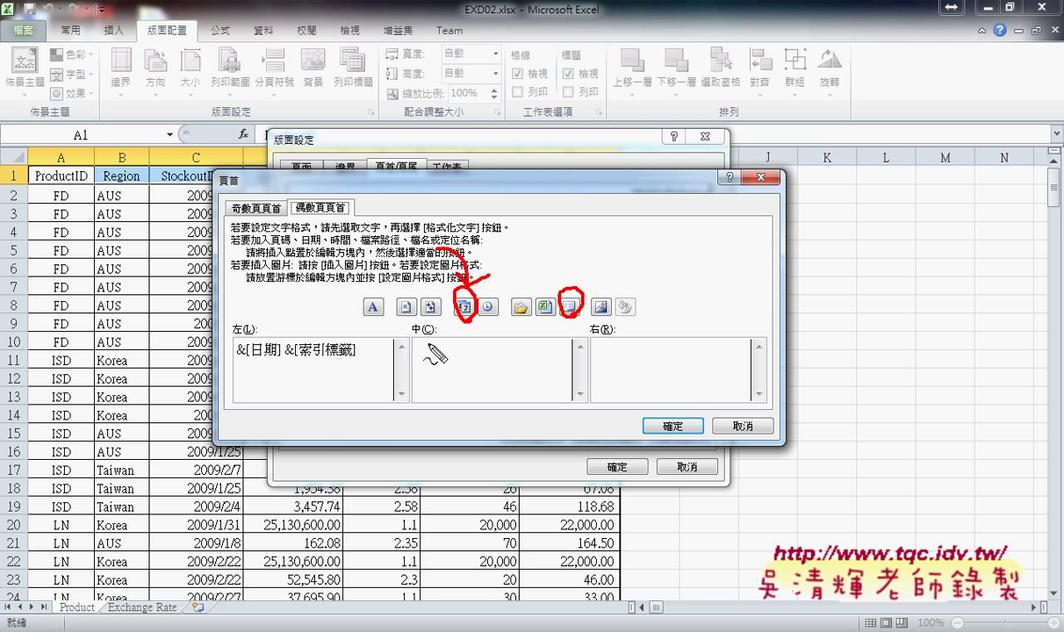
{"action": "left_click_drag", "start_coordinate": [278, 331], "coordinate": [284, 358]}
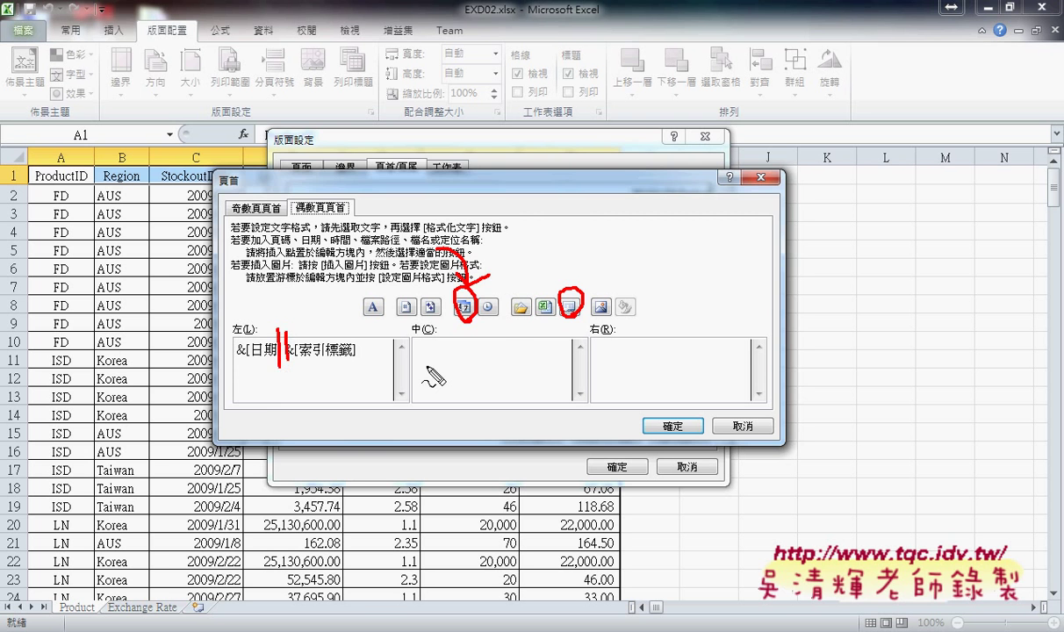
{"action": "key", "text": "Escape"}
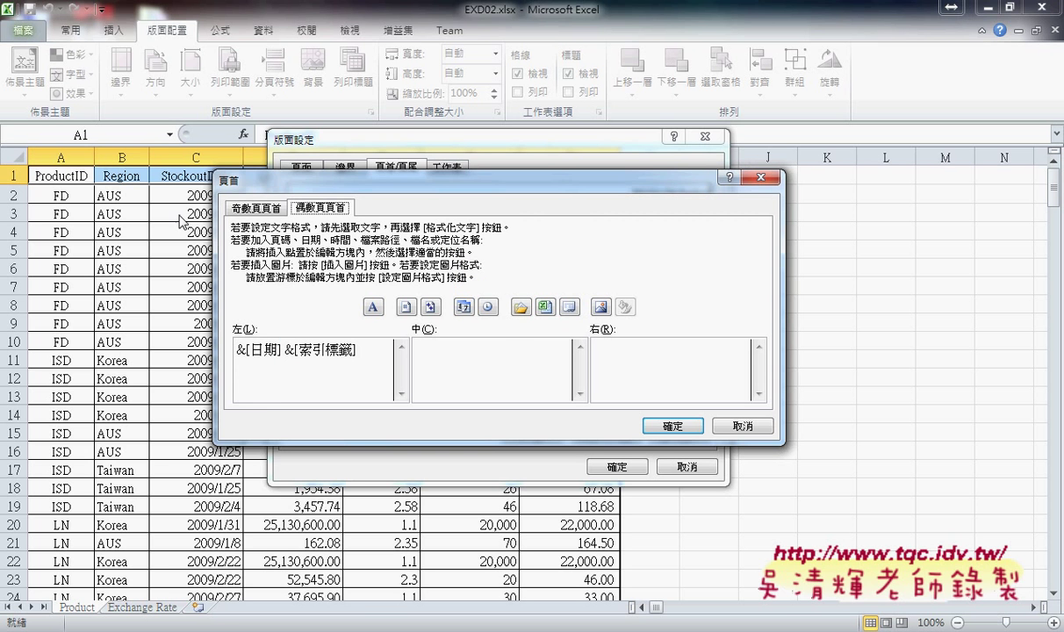
{"action": "left_click", "coordinate": [252, 211]}
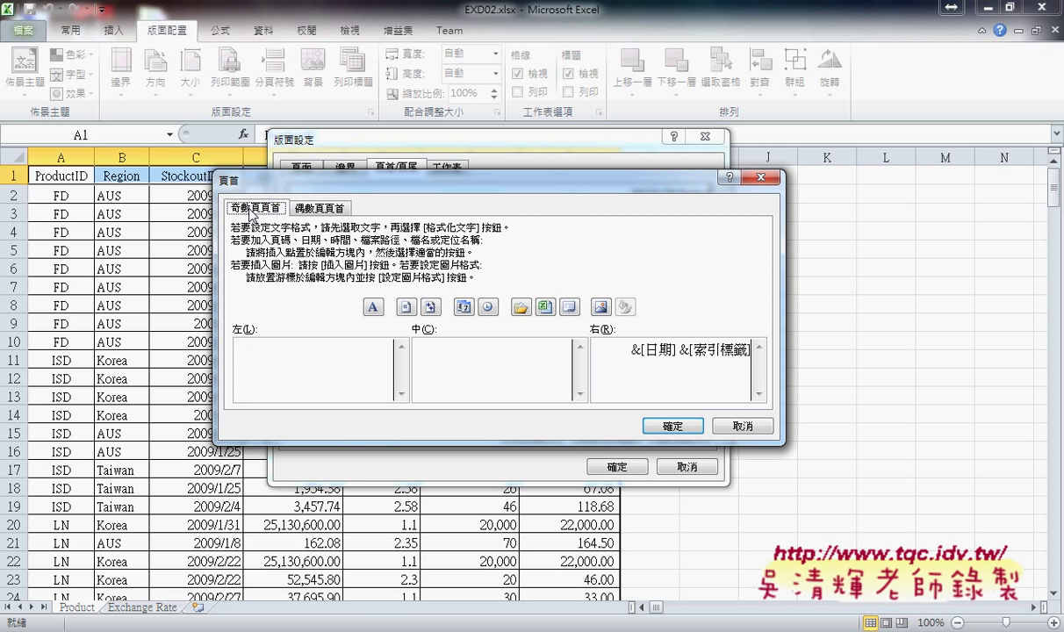
{"action": "left_click", "coordinate": [322, 209]}
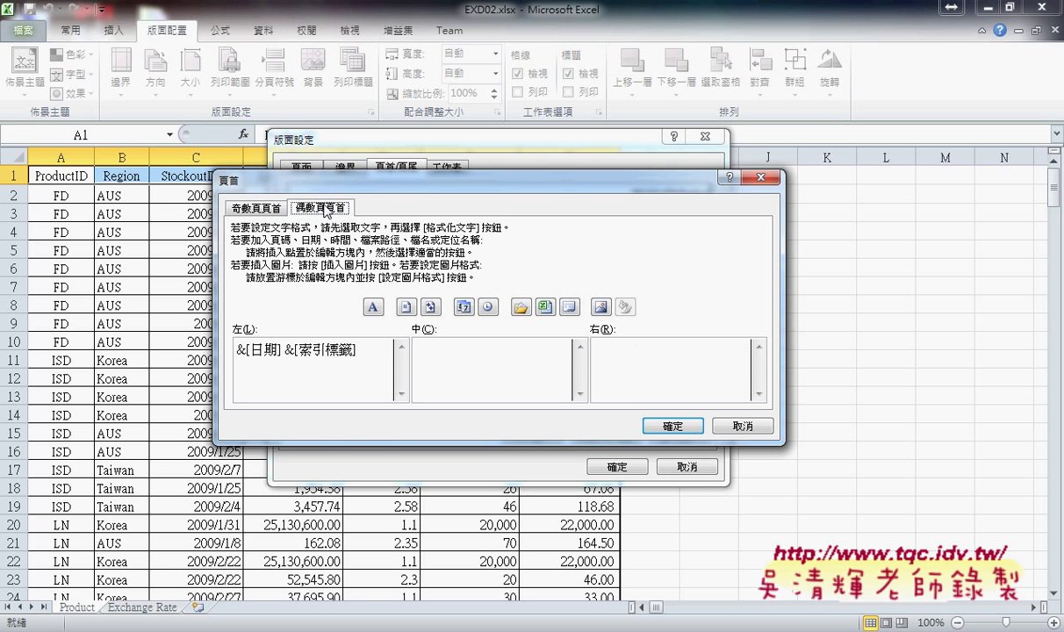
{"action": "left_click", "coordinate": [672, 426]}
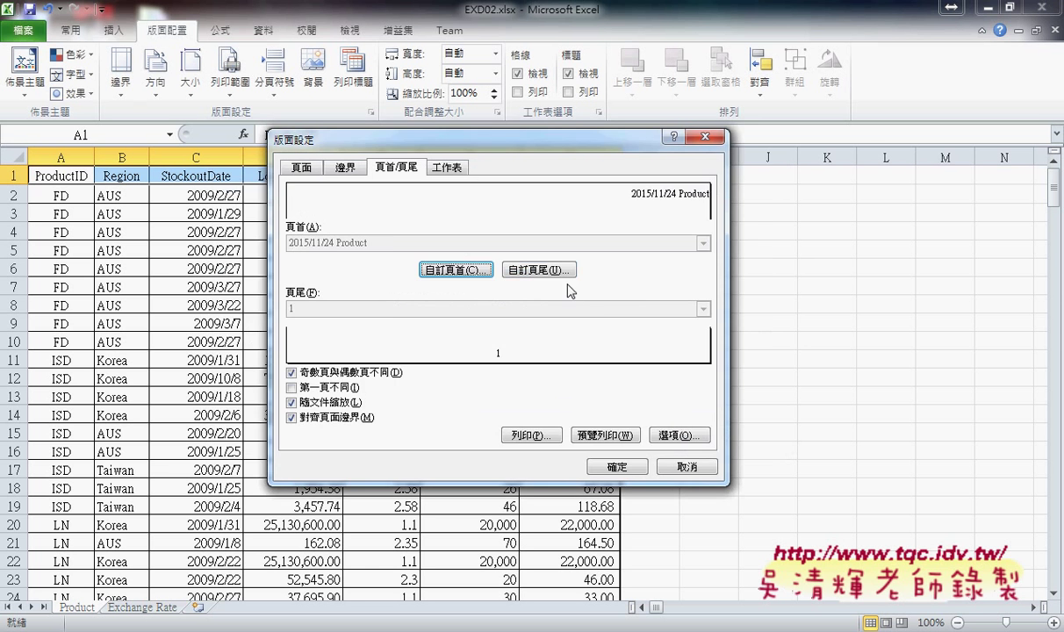
{"action": "left_click", "coordinate": [537, 270]}
{"action": "left_click_drag", "start_coordinate": [414, 350], "coordinate": [468, 351]}
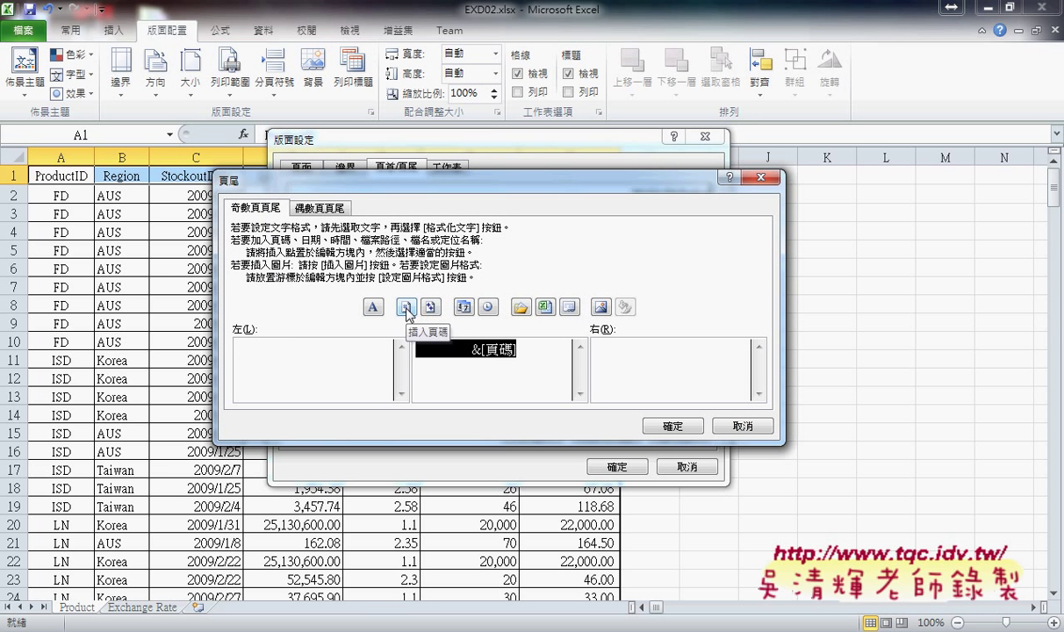
{"action": "left_click", "coordinate": [408, 310]}
{"action": "left_click_drag", "start_coordinate": [406, 339], "coordinate": [486, 341]}
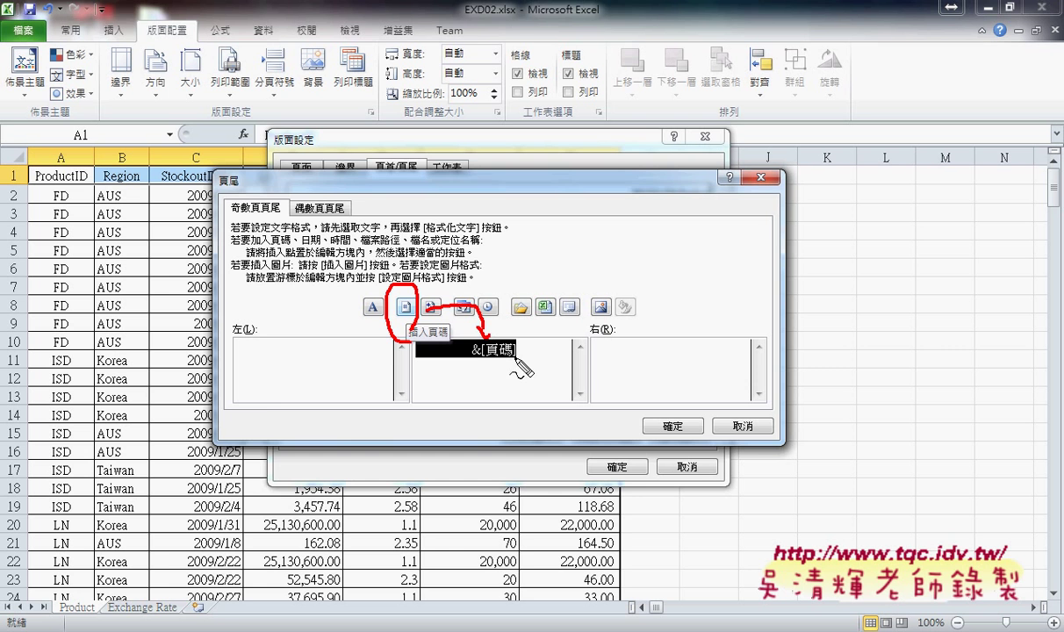
{"action": "left_click_drag", "start_coordinate": [296, 213], "coordinate": [341, 212]}
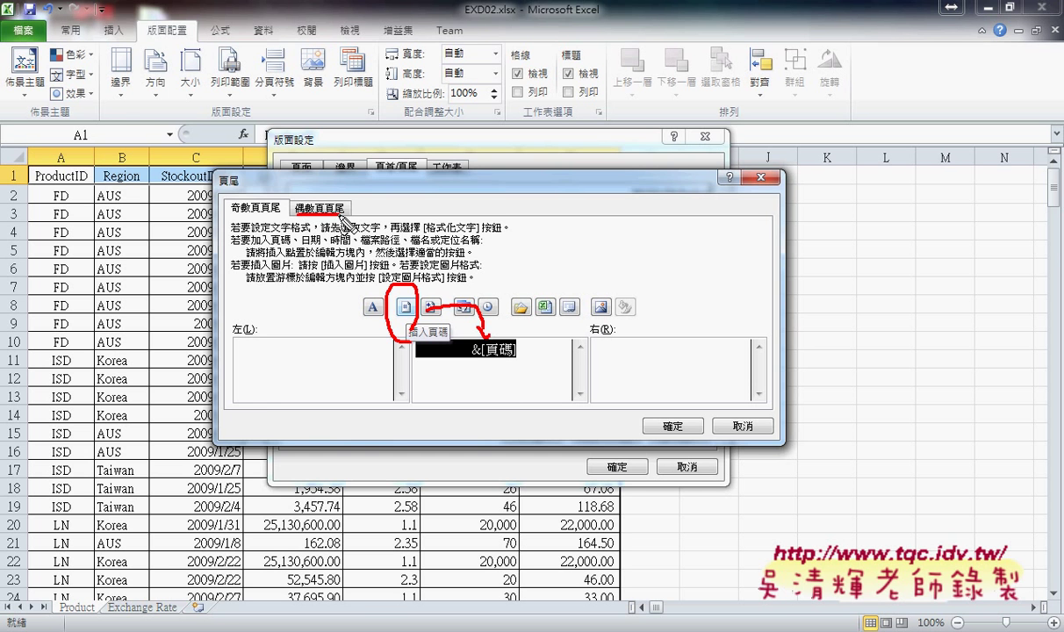
{"action": "key", "text": "Escape"}
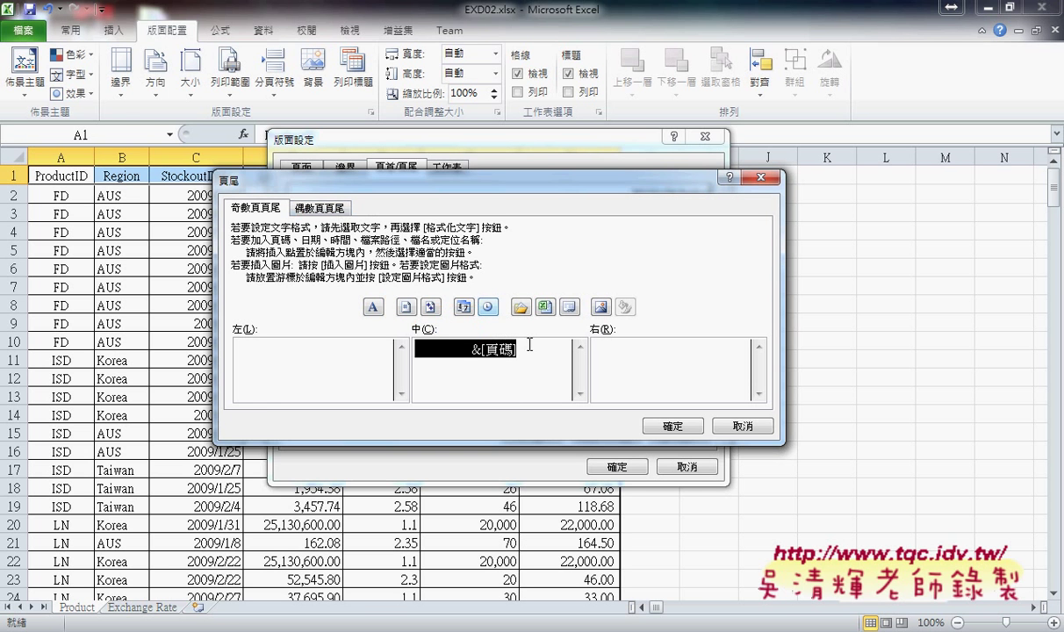
{"action": "left_click", "coordinate": [673, 426]}
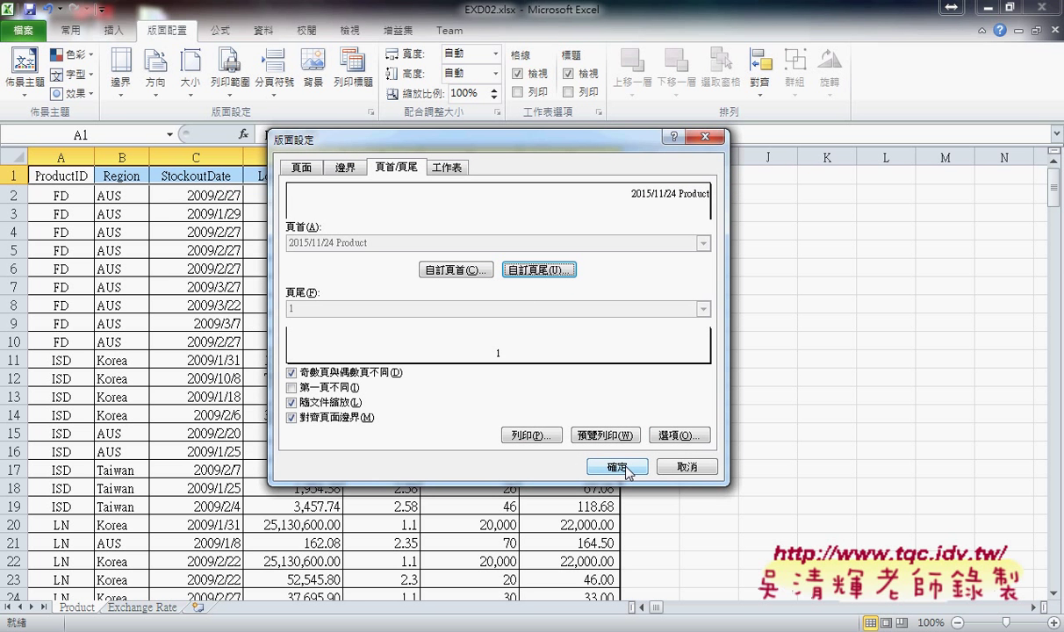
- Close Page Setup and step the print preview through to page 4 of 4
{"action": "left_click", "coordinate": [584, 435]}
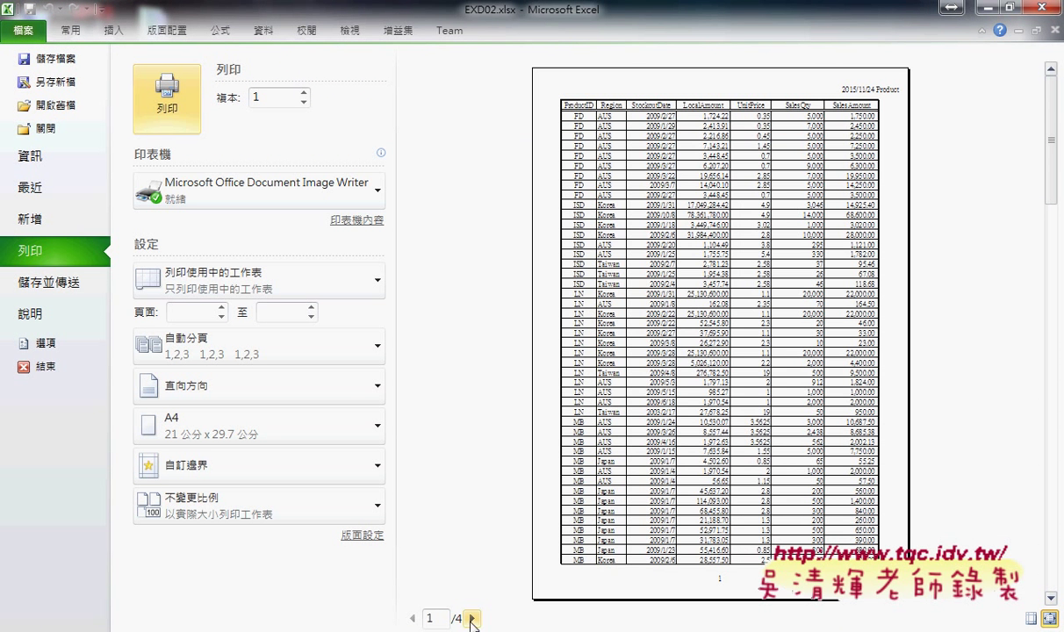
{"action": "left_click", "coordinate": [474, 620]}
{"action": "left_click", "coordinate": [473, 619]}
{"action": "left_click", "coordinate": [473, 620]}
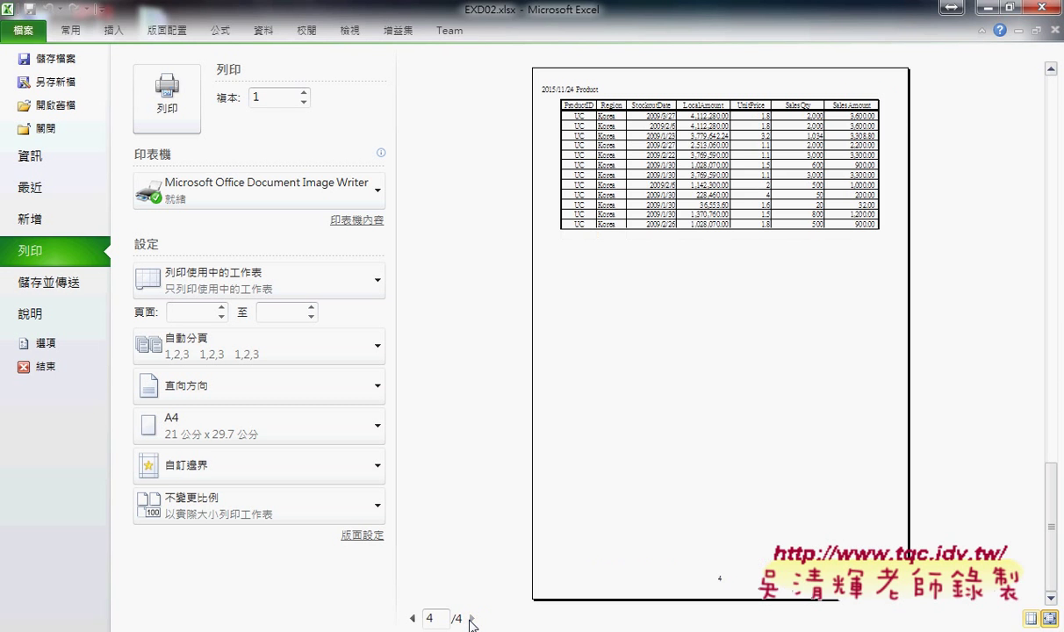